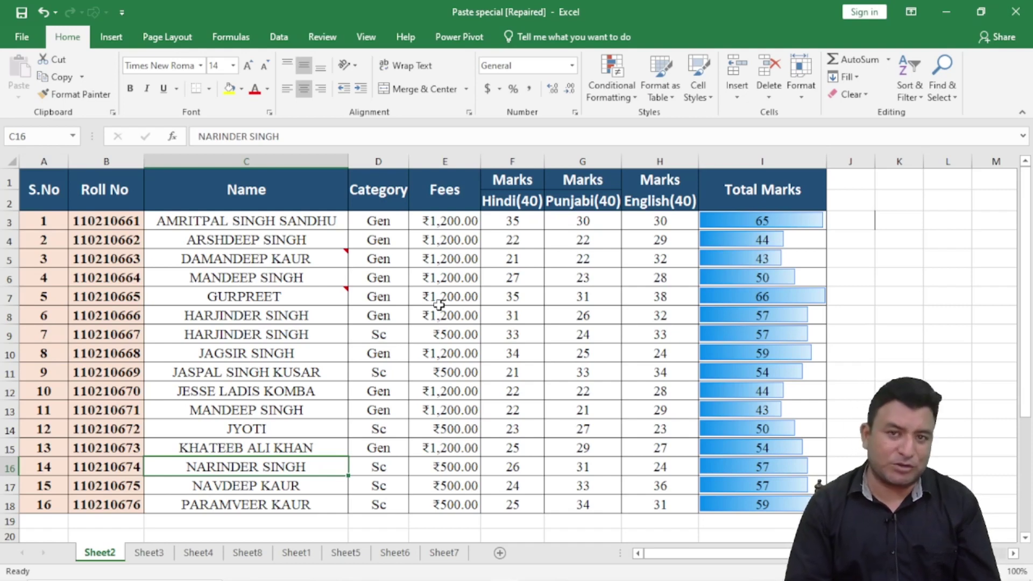
# Copy the entire student marks table, including its header rows.
pyautogui.click(237, 314)
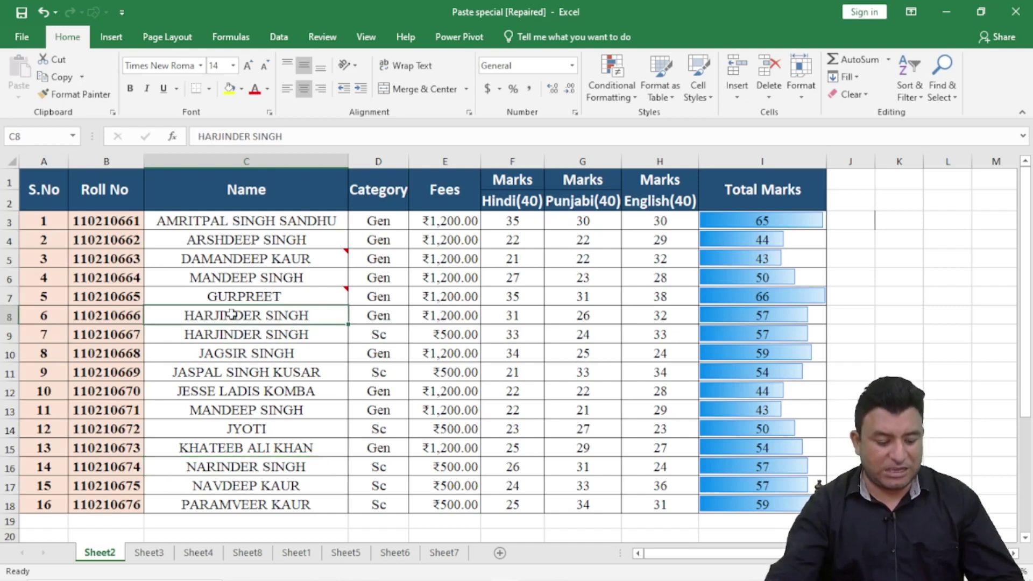
pyautogui.hotkey('ctrl', 'a')
pyautogui.hotkey('ctrl', 'c')
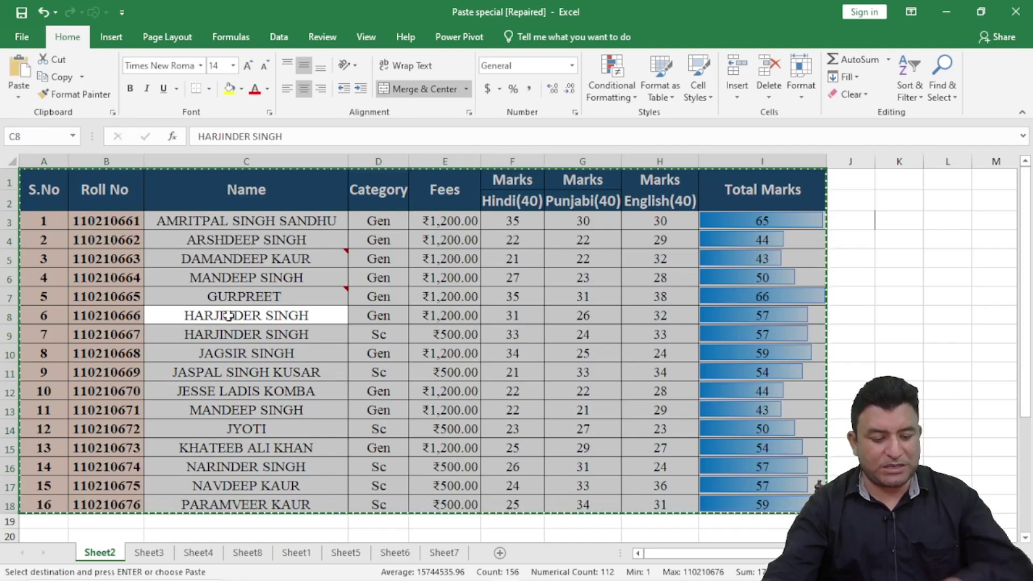
# Paste the copied table normally below the original, starting at cell A20, and compare it with the source.
pyautogui.scroll(-3, 235, 312)
pyautogui.click(57, 379)
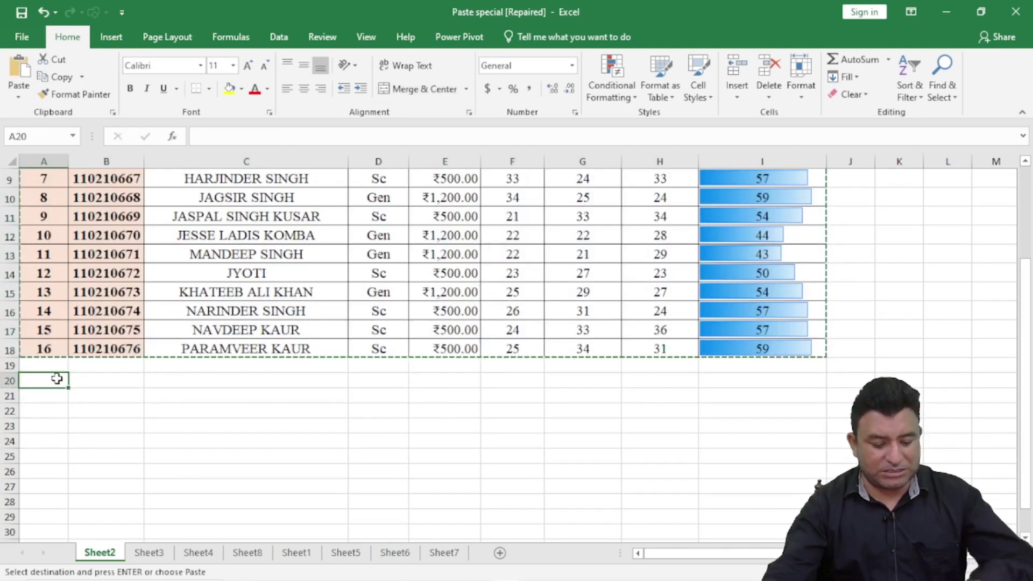
pyautogui.hotkey('ctrl', 'v')
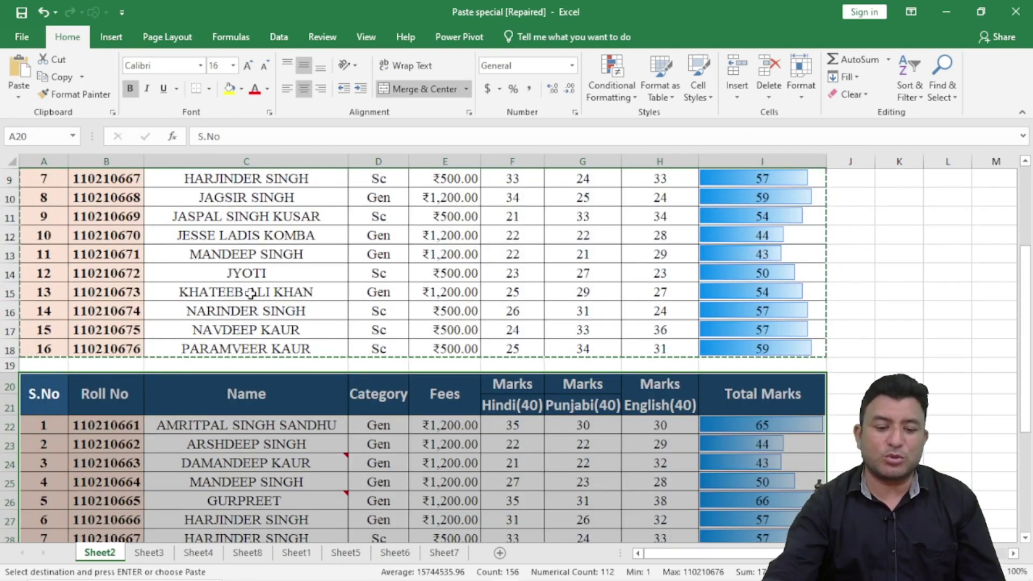
pyautogui.scroll(3, 292, 265)
pyautogui.scroll(-5, 385, 304)
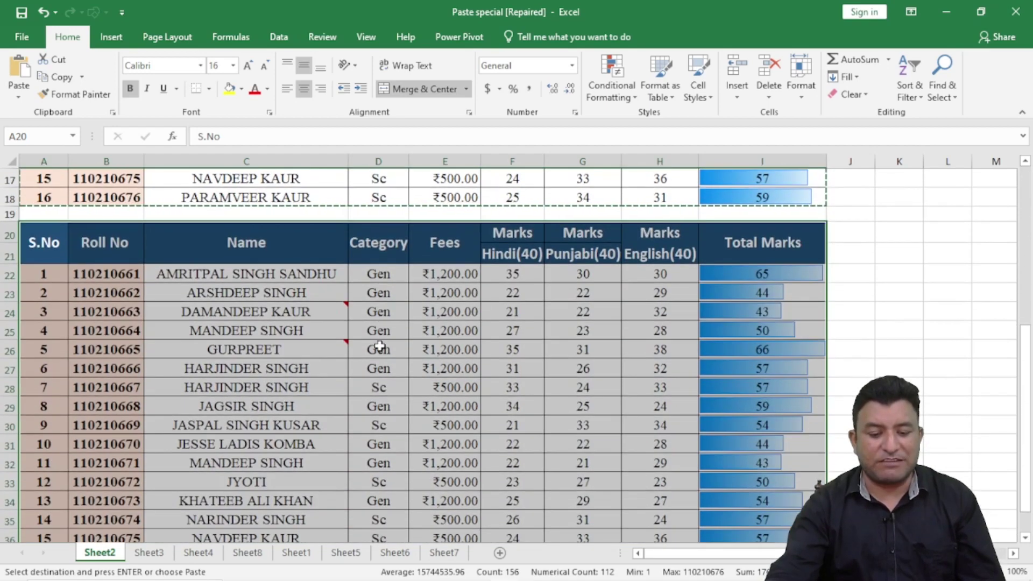
pyautogui.scroll(-5, 500, 328)
pyautogui.scroll(8, 495, 406)
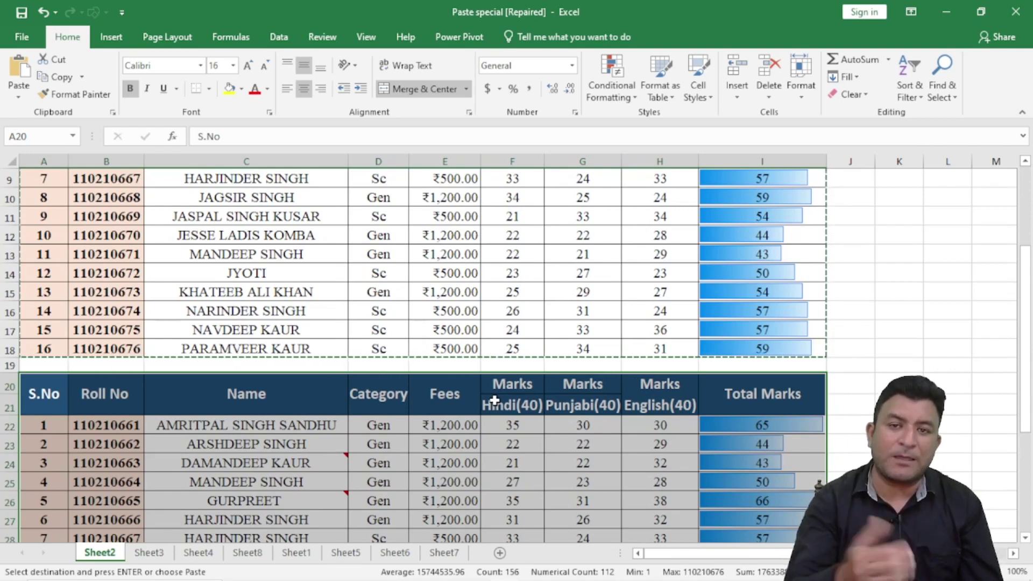
# Undo the table paste and select cell A20 again as the destination.
pyautogui.hotkey('ctrl', 'z')
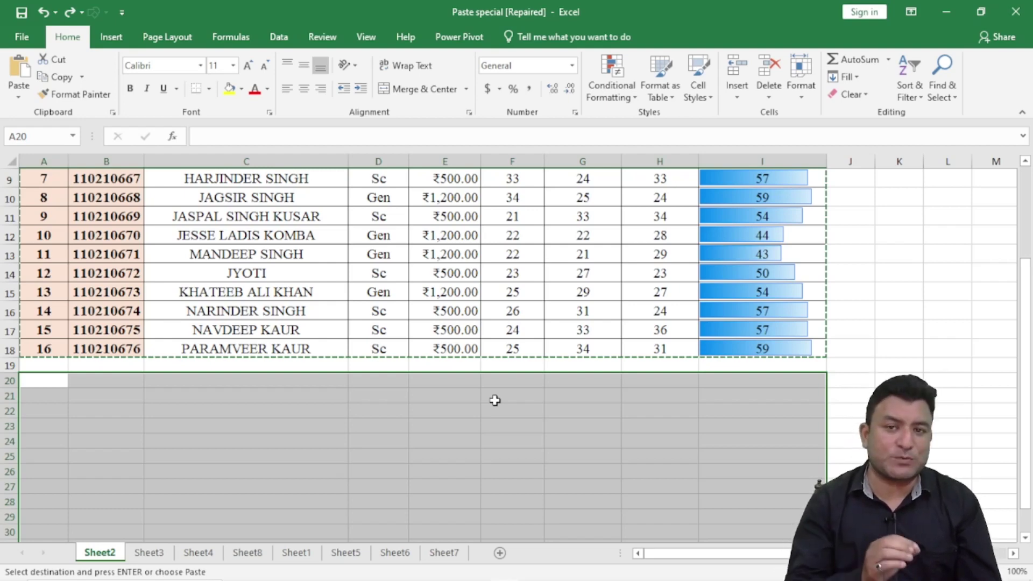
pyautogui.click(51, 424)
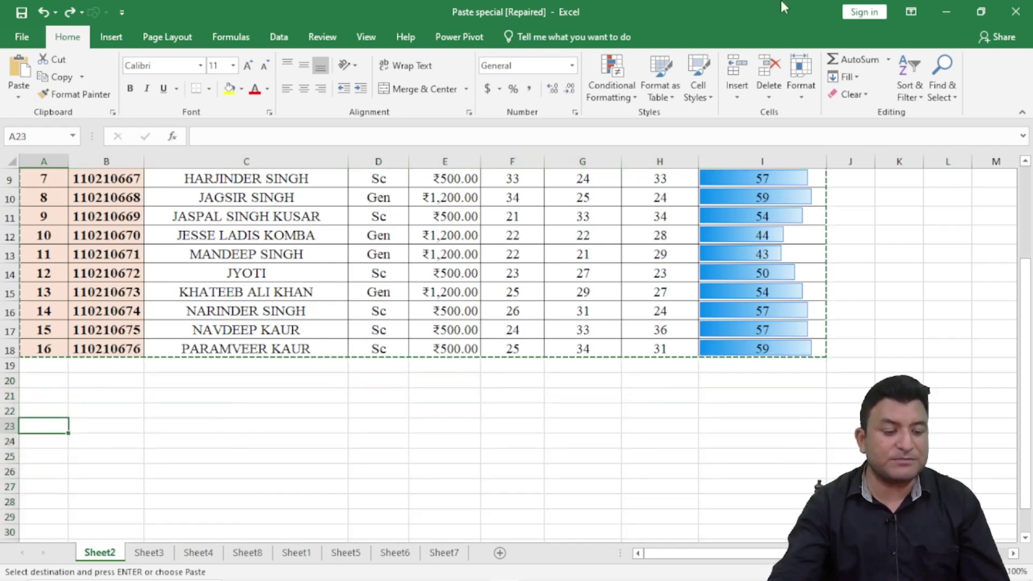
pyautogui.click(54, 380)
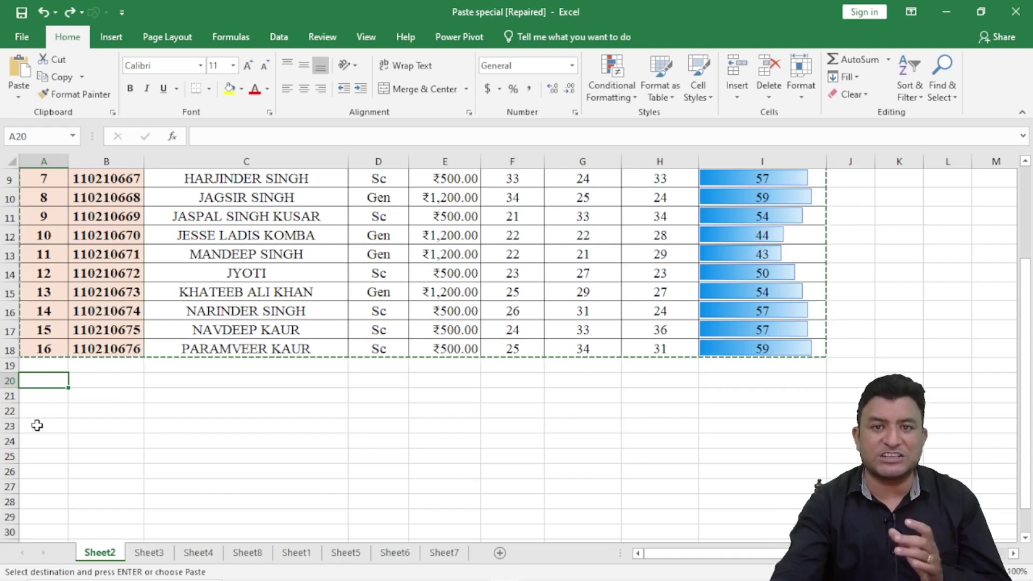
# Review the available paste options for the copied table at cell A20 without applying any.
pyautogui.click(18, 99)
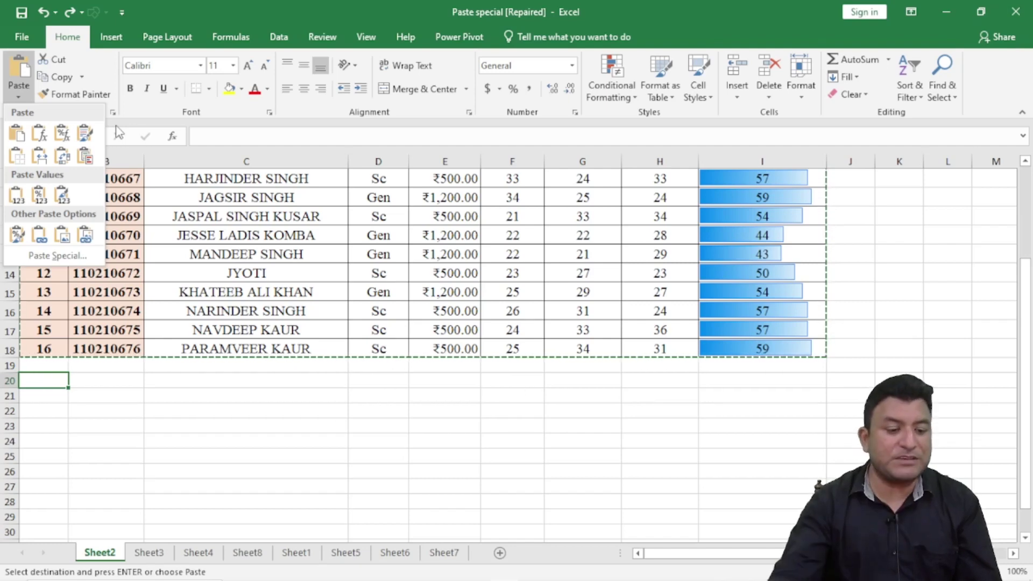
pyautogui.click(141, 415)
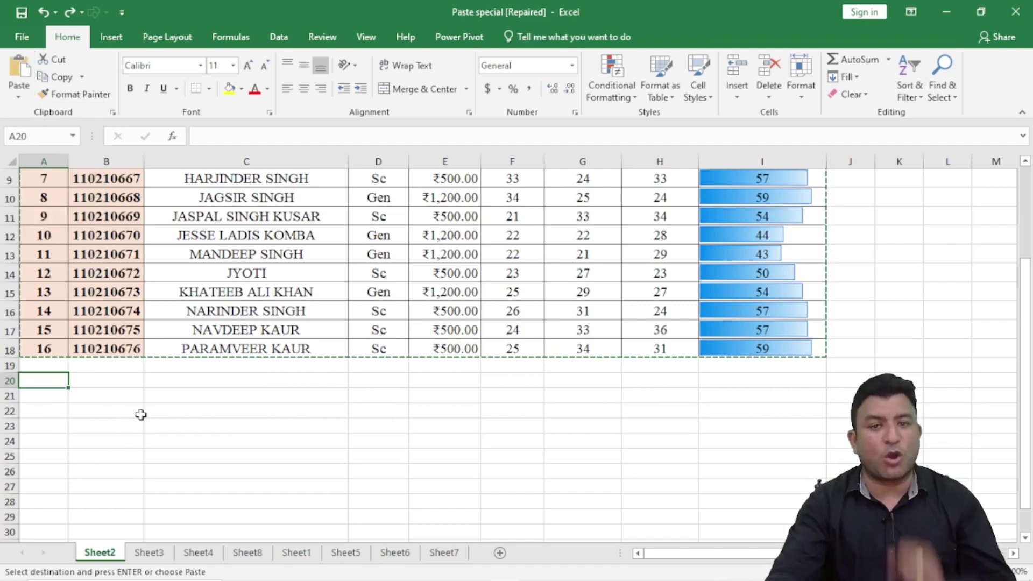
pyautogui.press('alt')
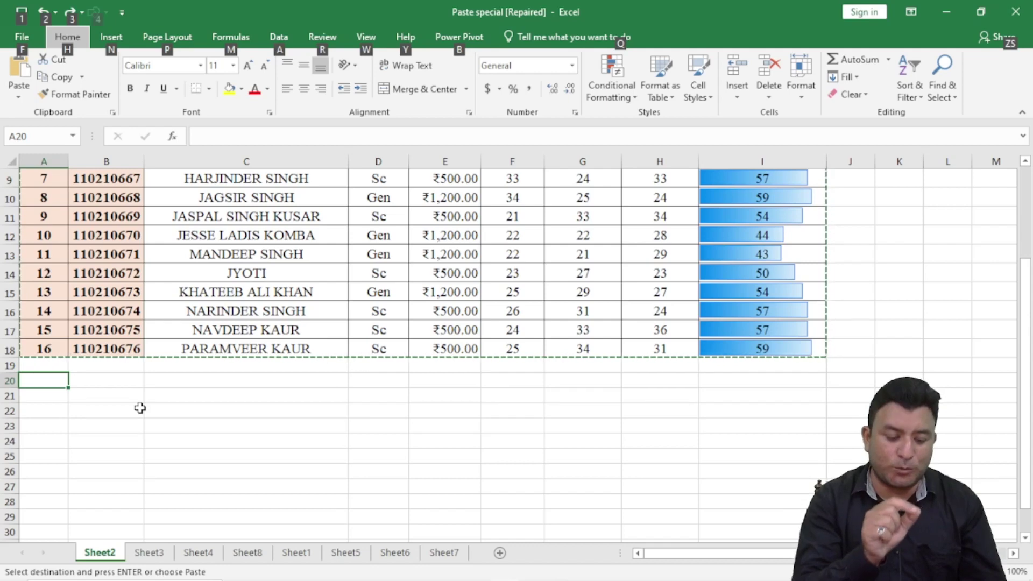
pyautogui.press('h')
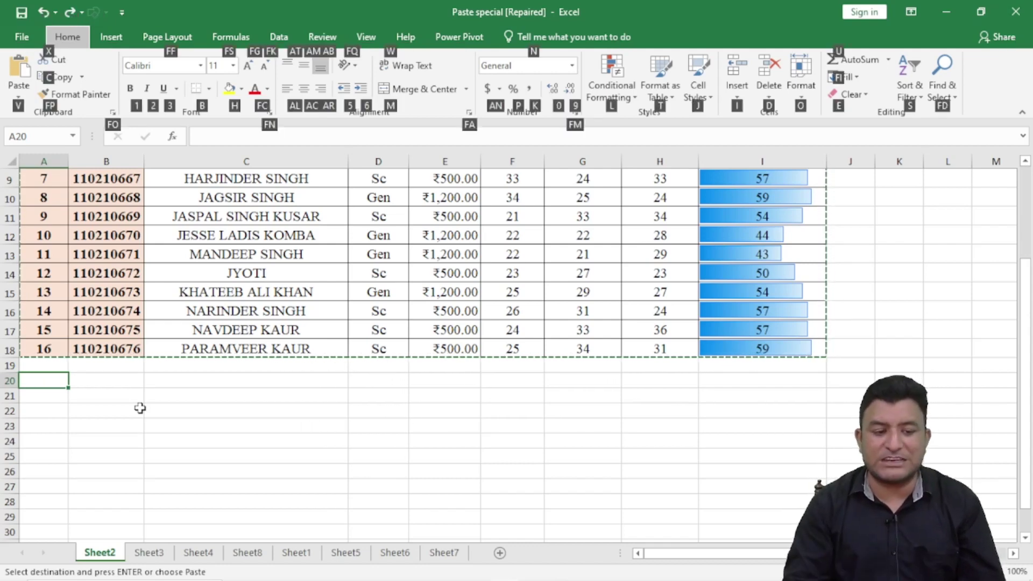
pyautogui.press('v')
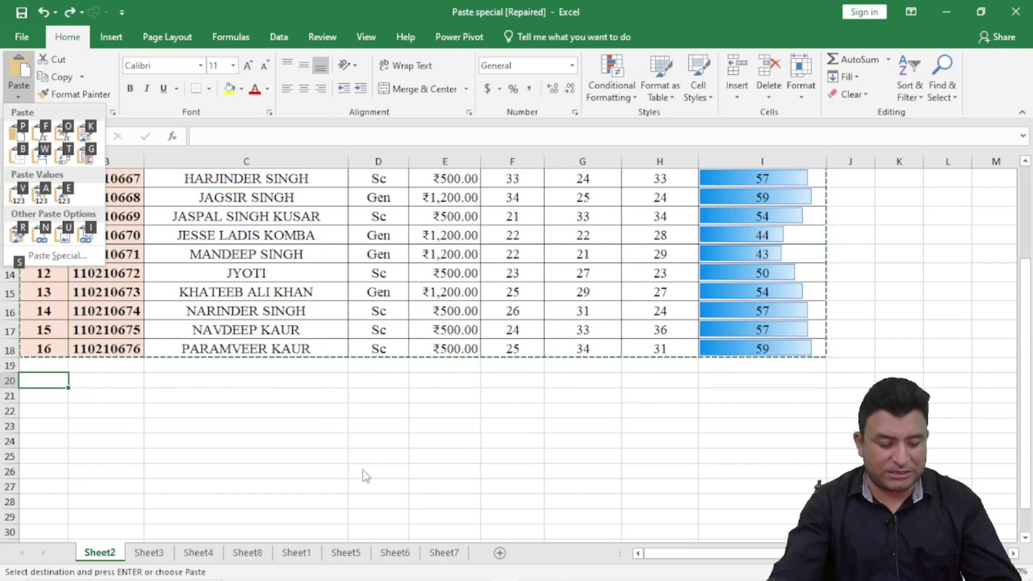
pyautogui.press('Escape')
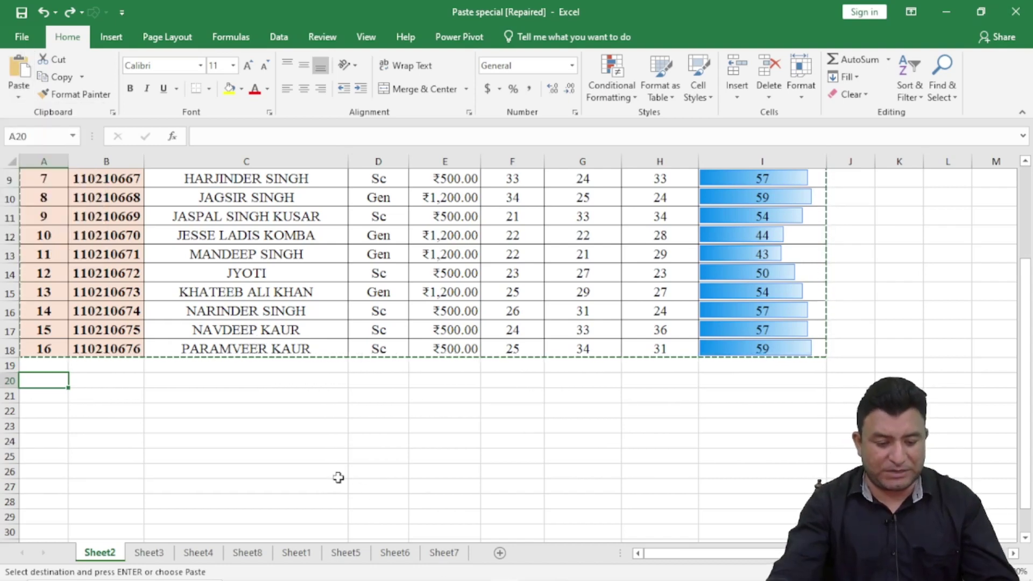
# Preview pasting the copied table at cell A20 with the Formulas option, without applying it.
pyautogui.click(18, 97)
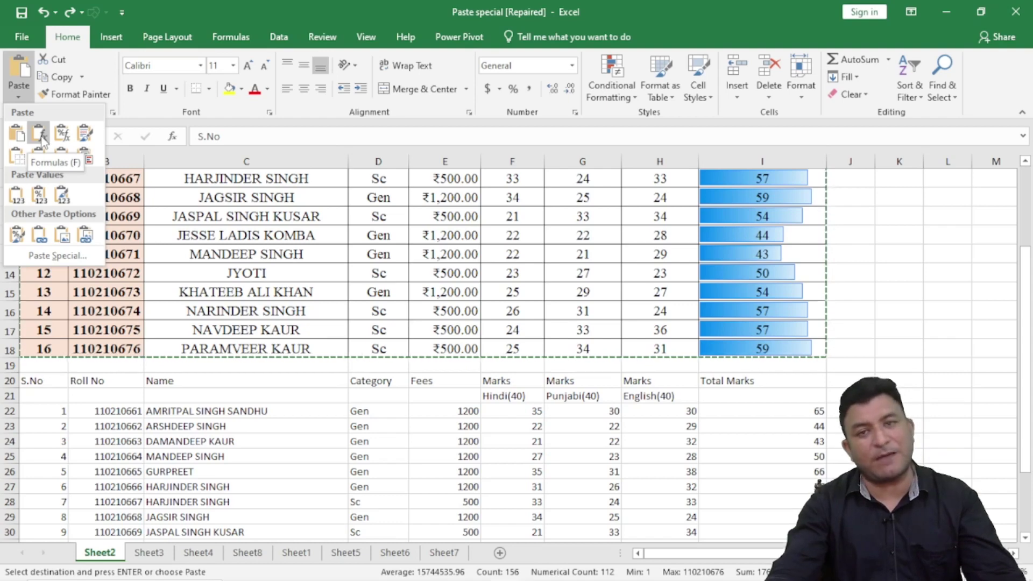
pyautogui.click(50, 406)
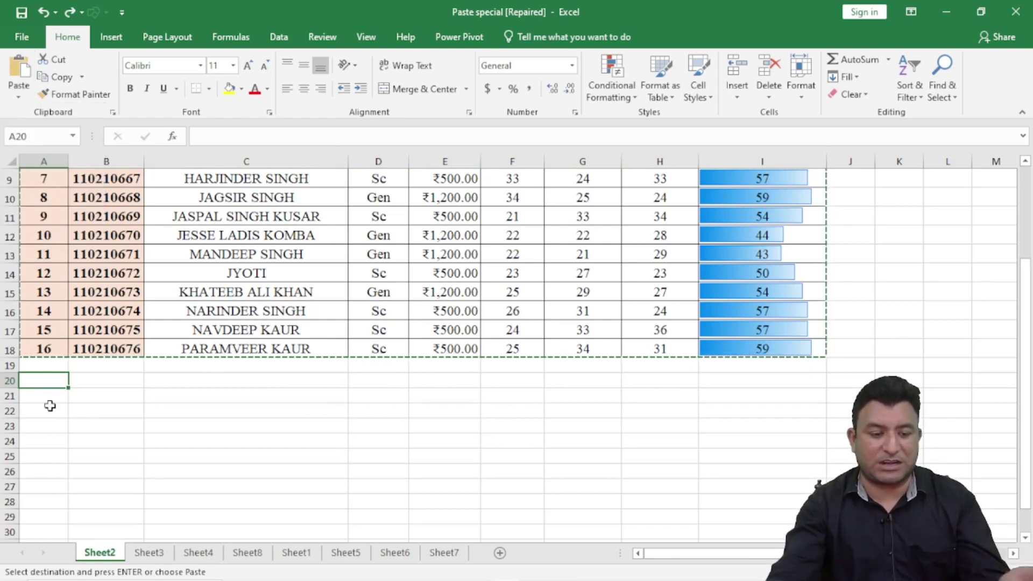
pyautogui.press('alt')
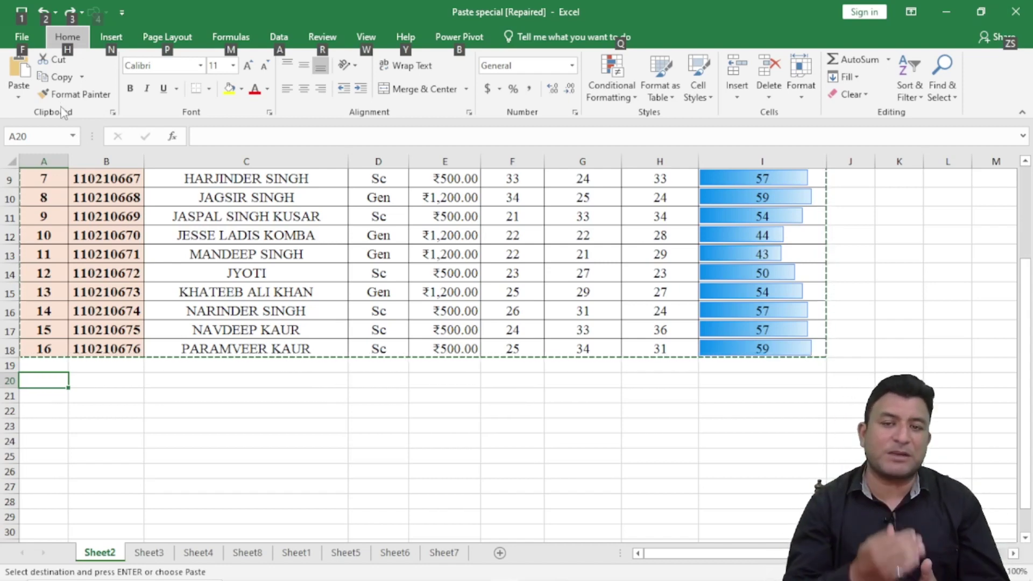
pyautogui.press('Escape')
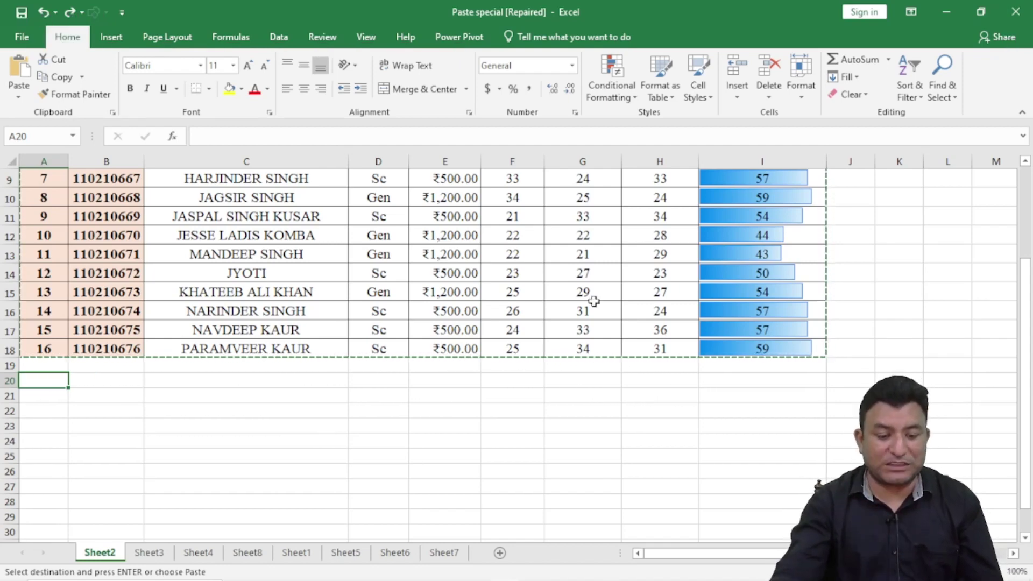
# Preview the Formulas option of Paste Special for the copied table at cell K1, without applying it.
pyautogui.scroll(3, 592, 299)
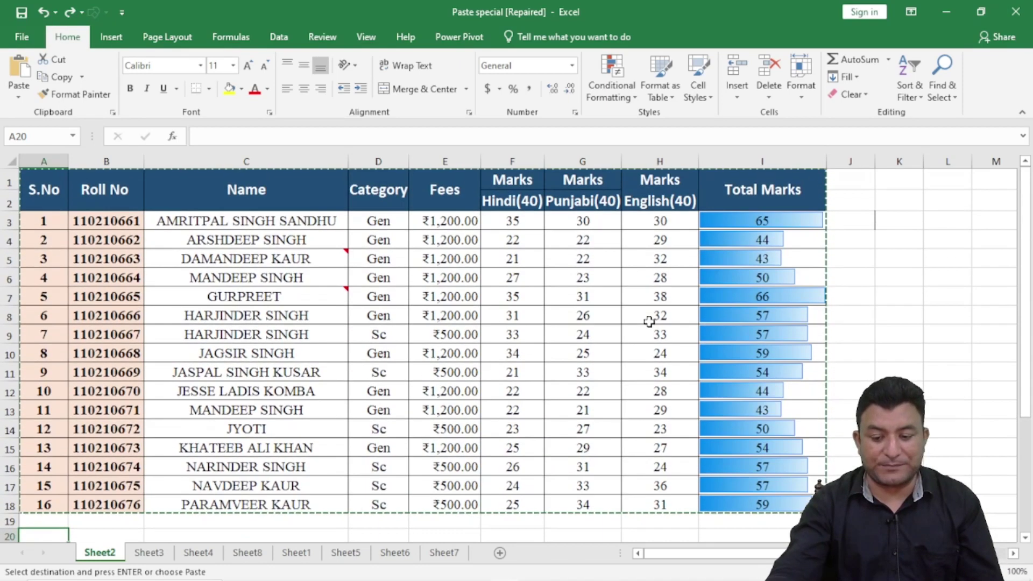
pyautogui.click(848, 175)
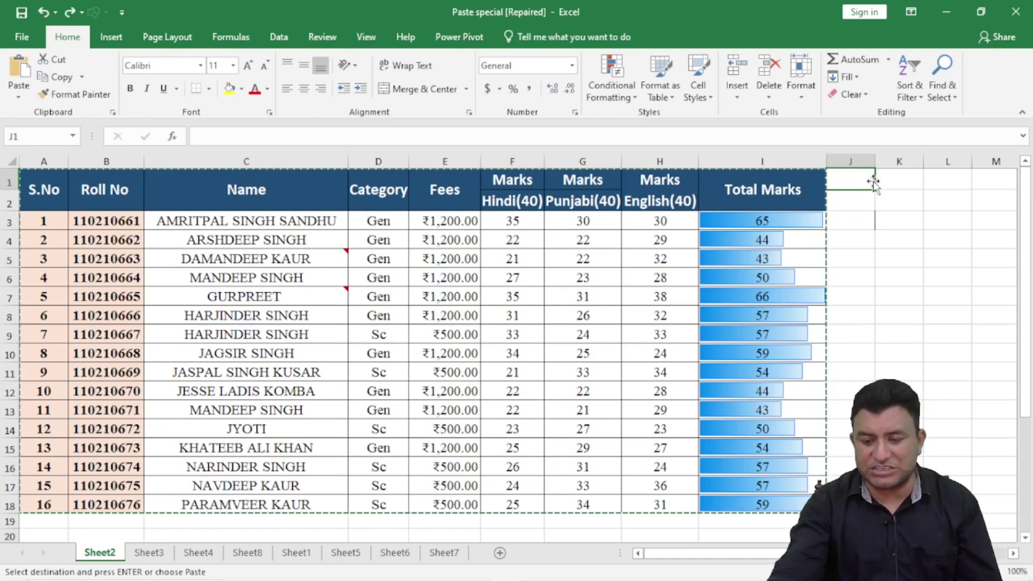
pyautogui.click(890, 181)
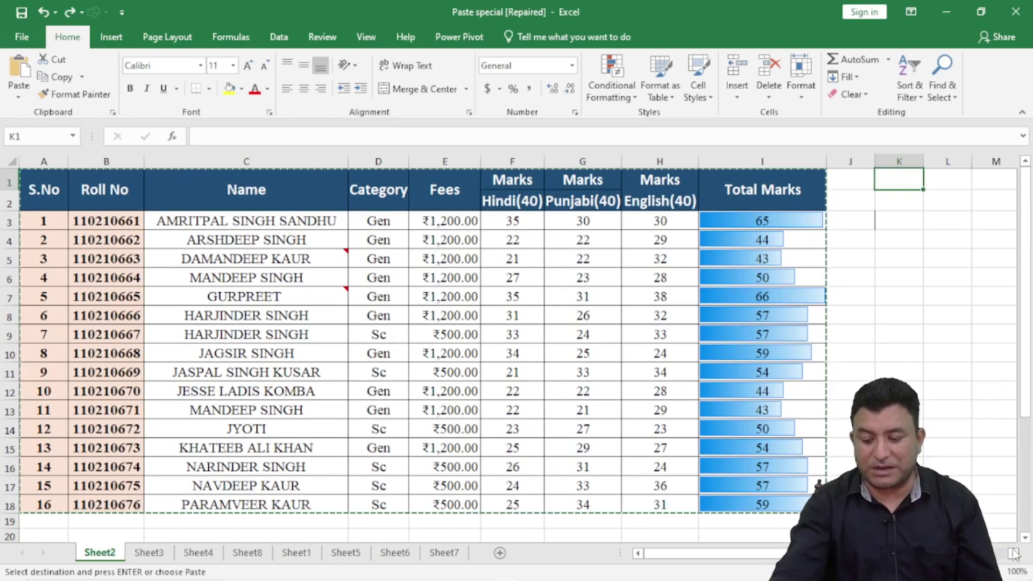
pyautogui.hscroll(3, 728, 351)
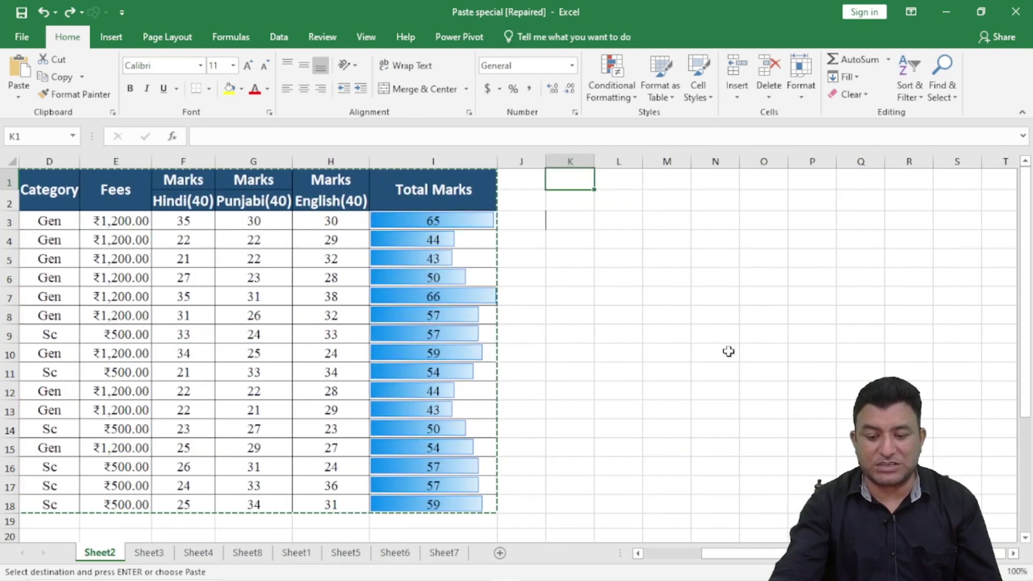
pyautogui.rightClick(564, 181)
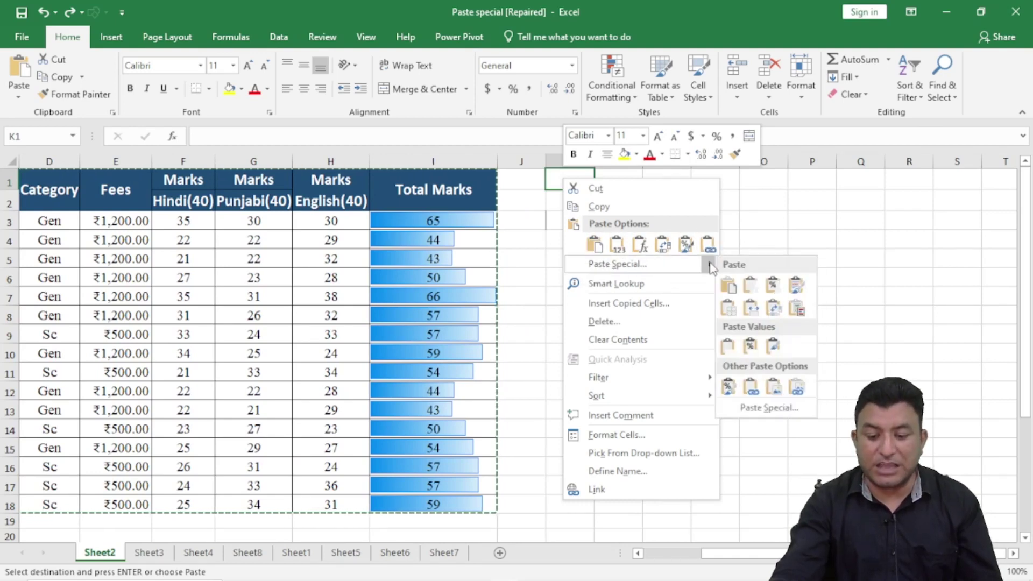
pyautogui.moveTo(712, 267)
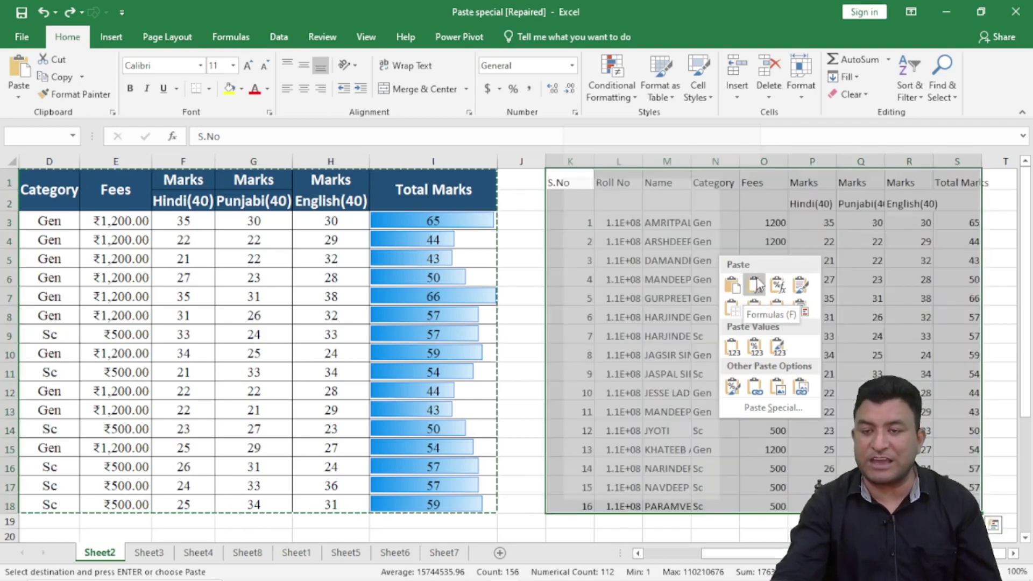
pyautogui.press('Escape')
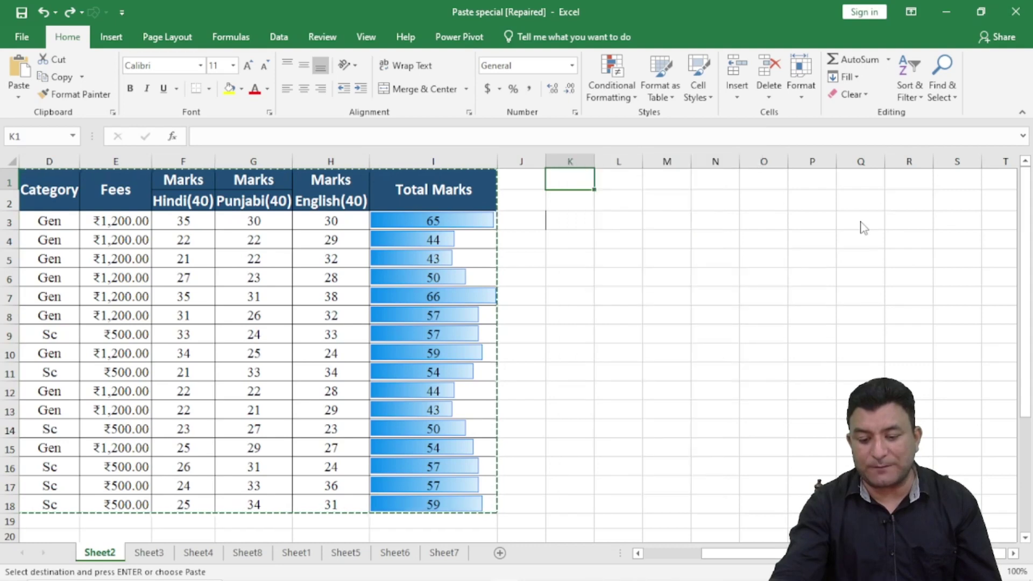
# Open the Paste Special dialog to review its paste types and operations, and cancel it.
pyautogui.click(209, 296)
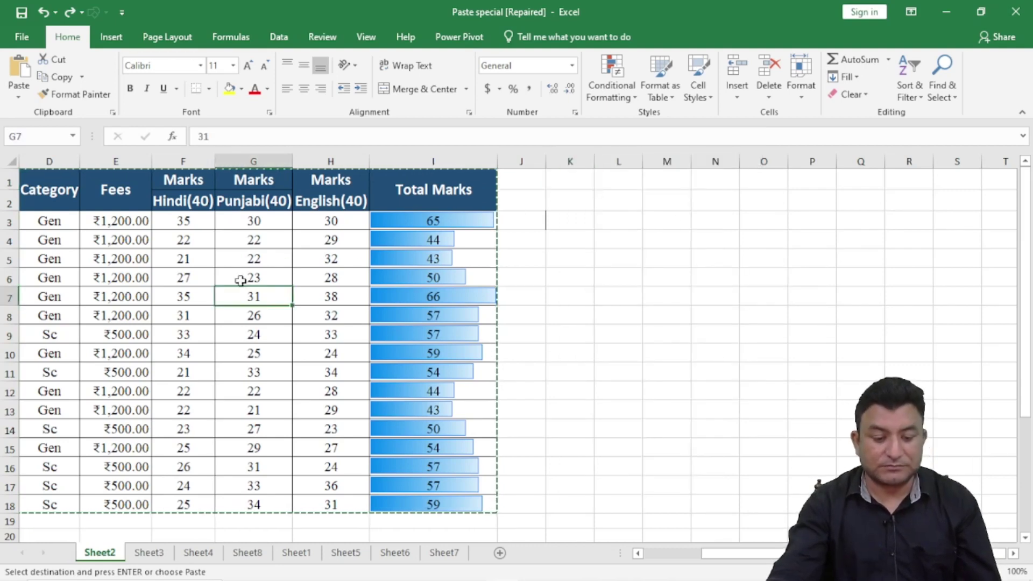
pyautogui.press('Home')
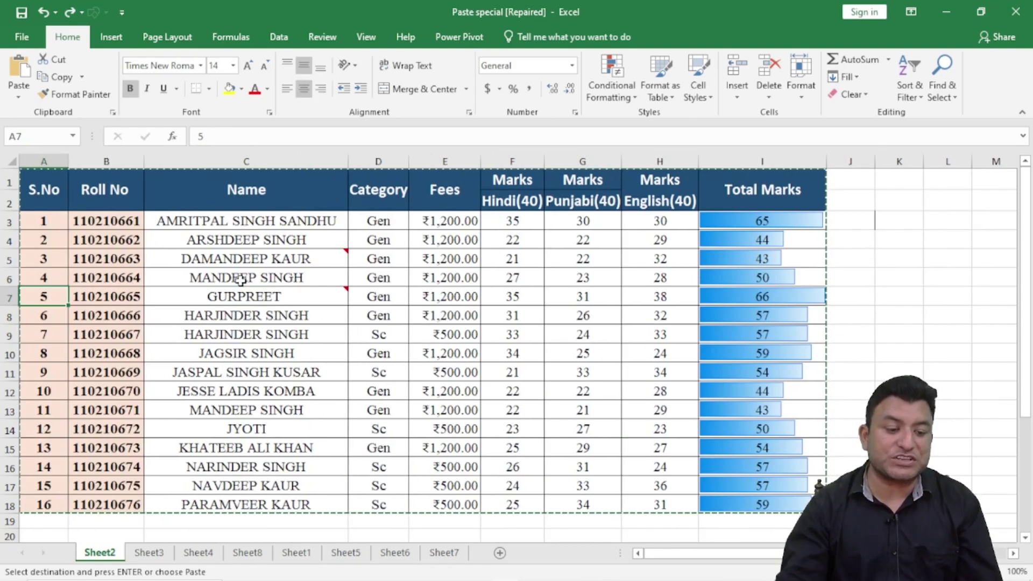
pyautogui.click(19, 97)
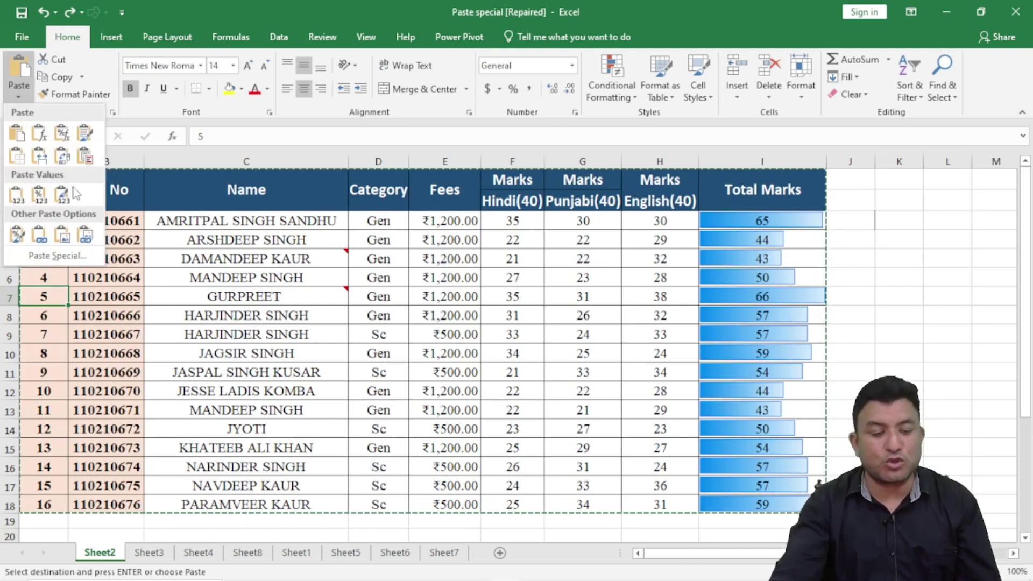
pyautogui.click(28, 251)
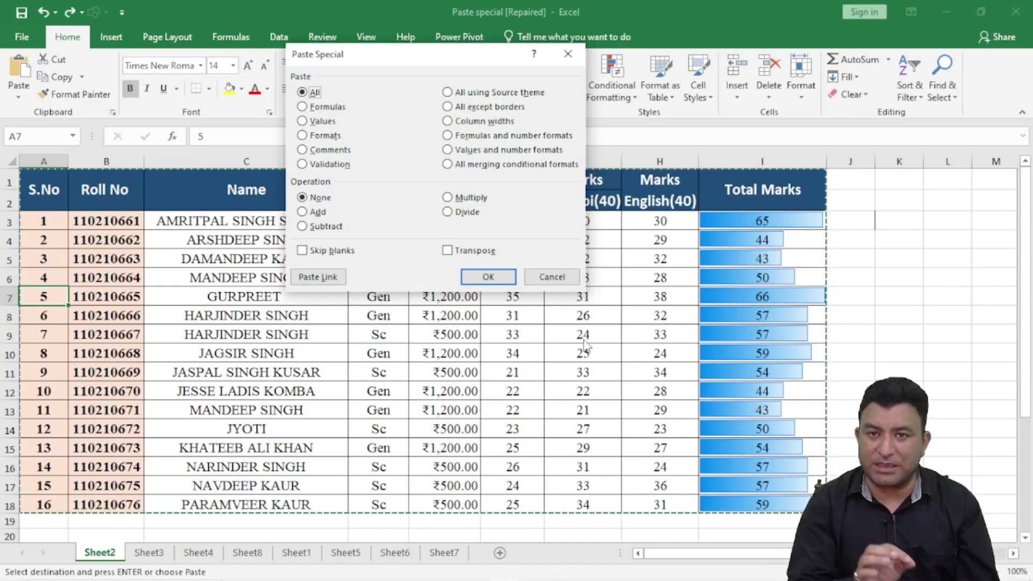
pyautogui.click(546, 275)
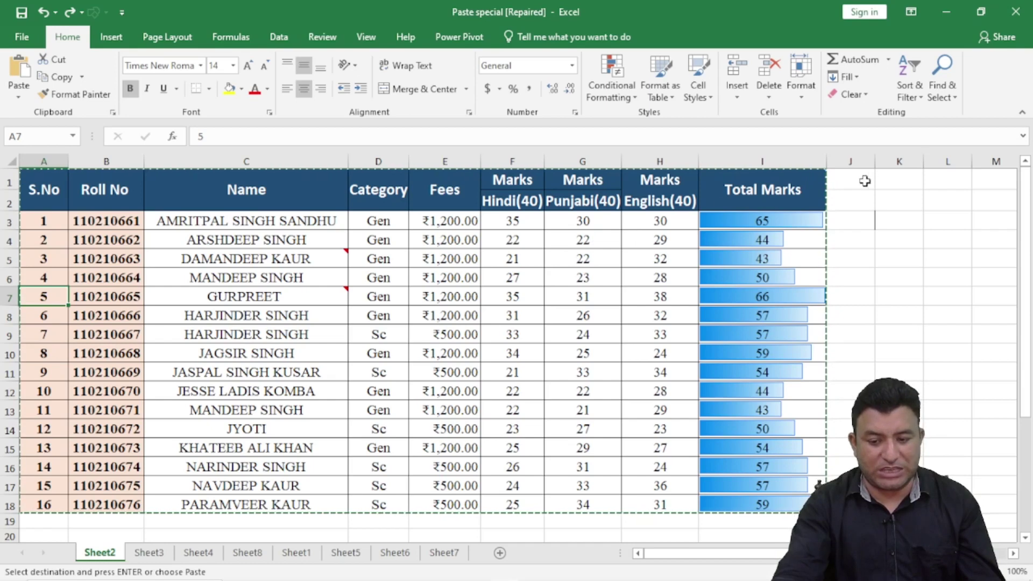
# Open the Paste Special dialog for the copied table at cell K1 and cancel it without pasting.
pyautogui.click(886, 179)
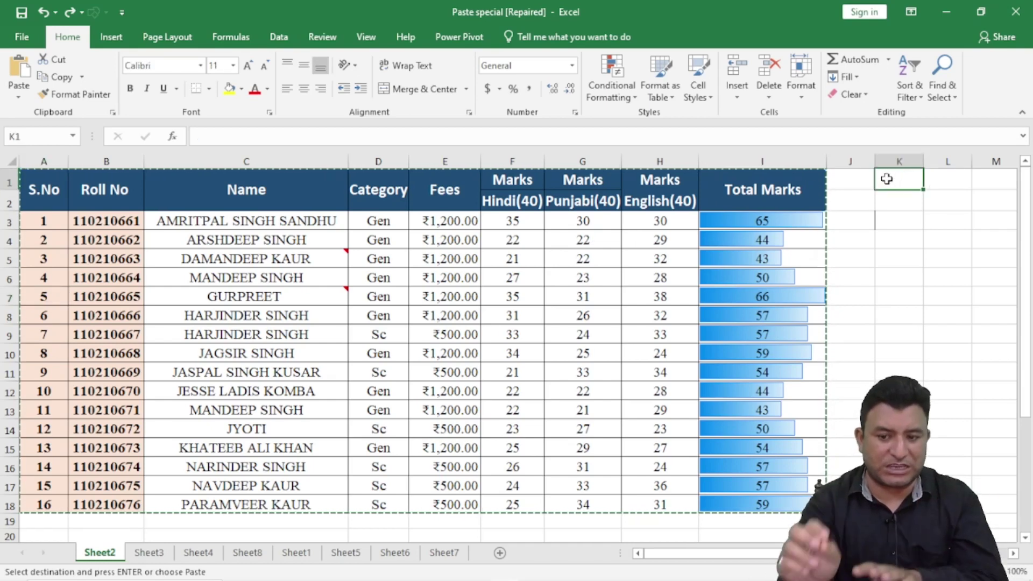
pyautogui.press('alt')
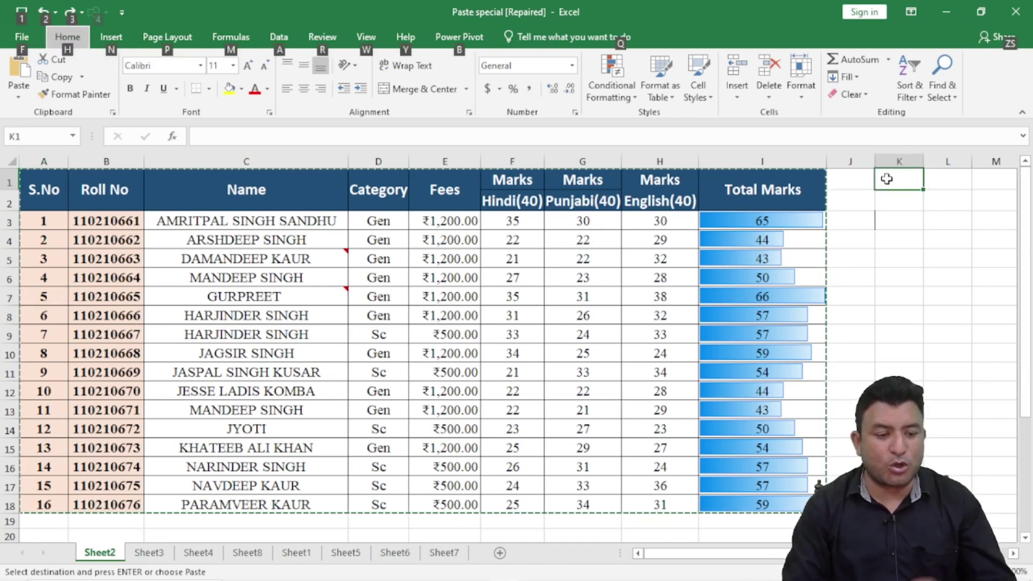
pyautogui.press('alt')
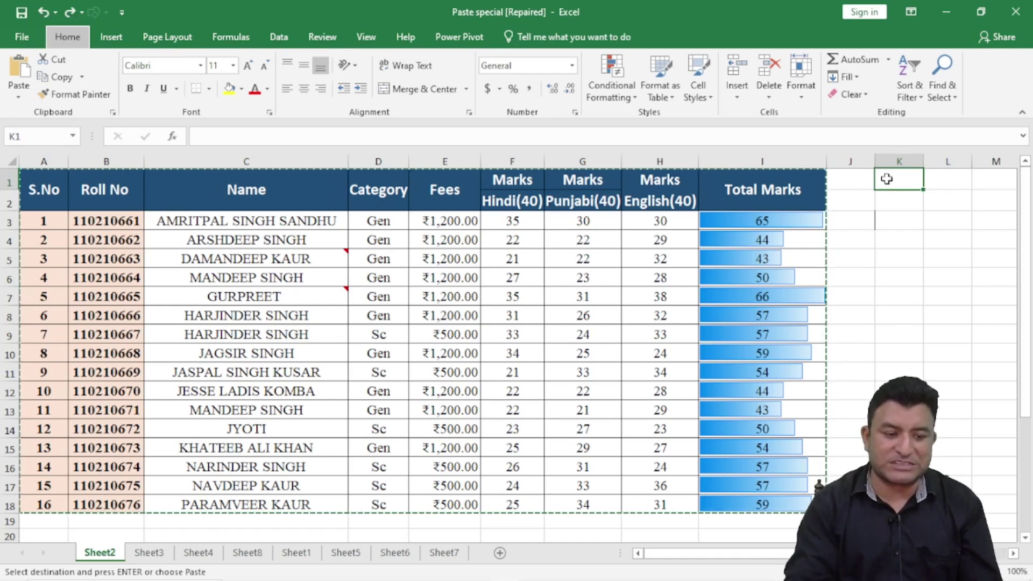
pyautogui.hotkey('alt', 'h')
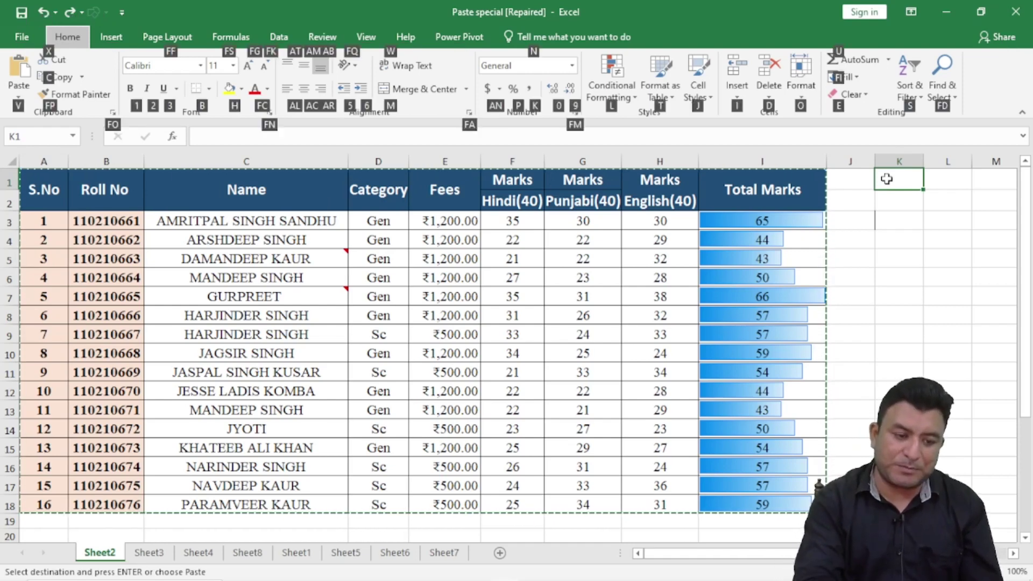
pyautogui.press('v')
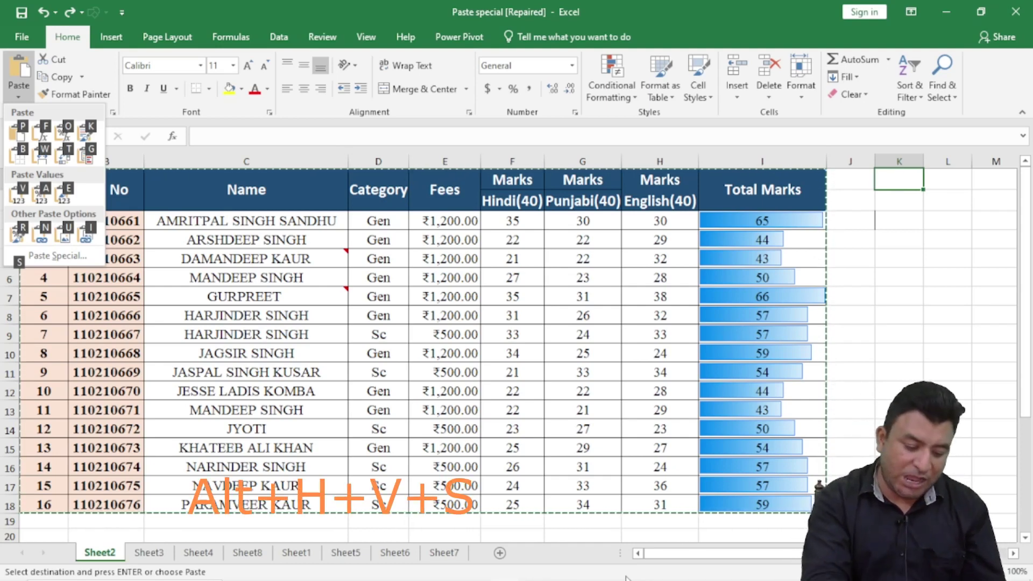
pyautogui.press('s')
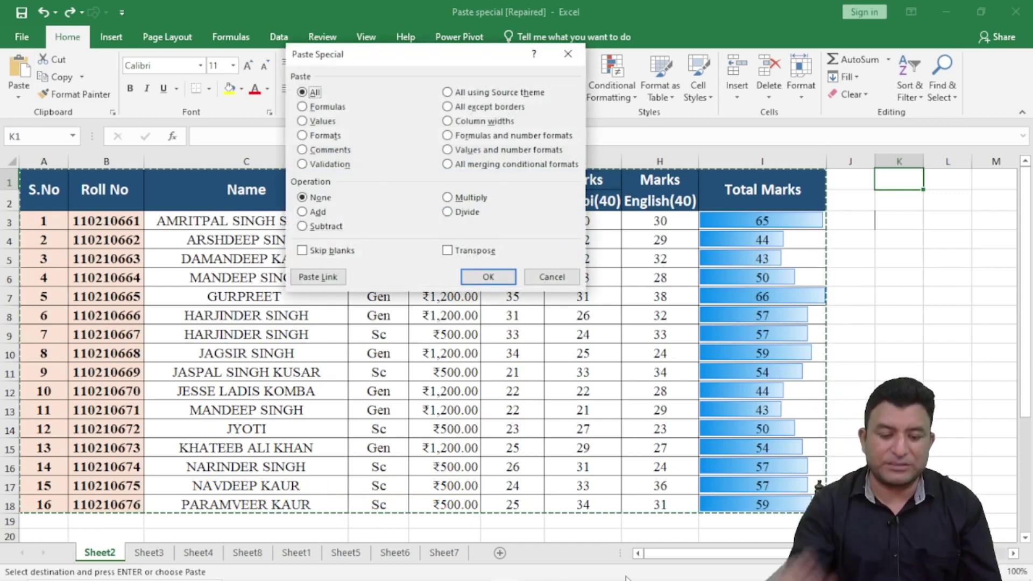
pyautogui.click(558, 278)
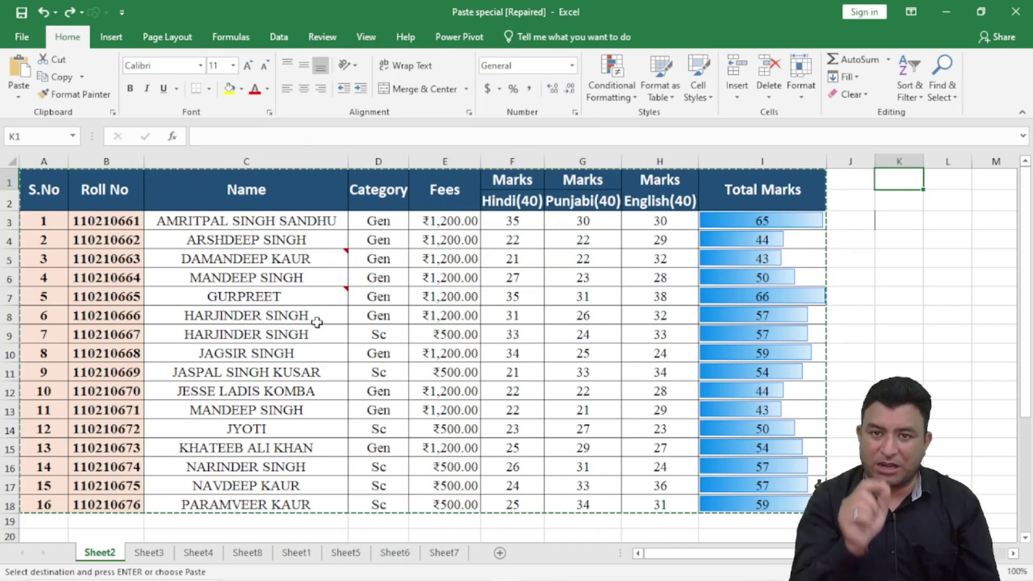
# Bring up the Paste Special dialog for cell K1 in two alternative ways, cancelling it each time.
pyautogui.press('alt')
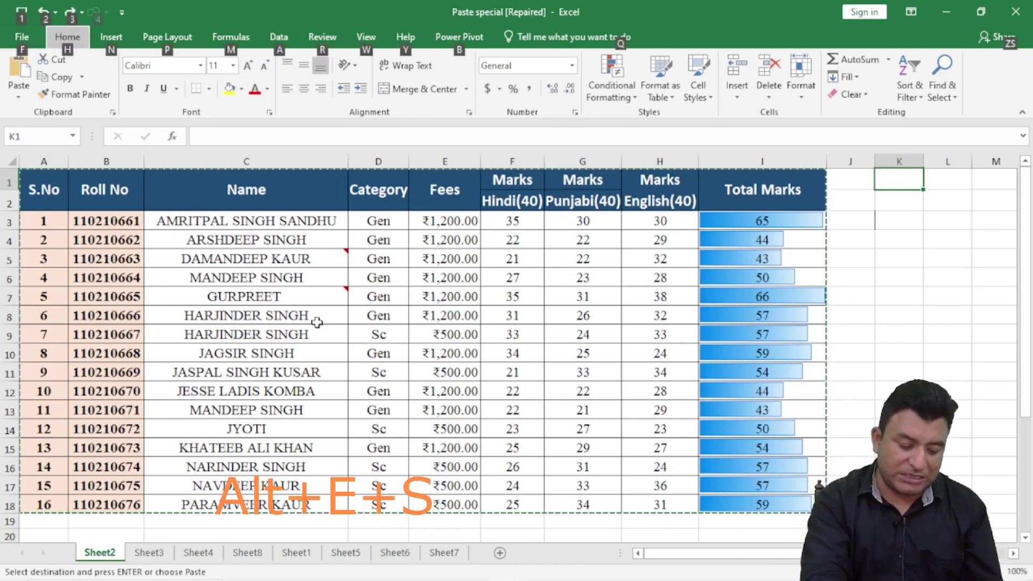
pyautogui.press('e')
pyautogui.press('s')
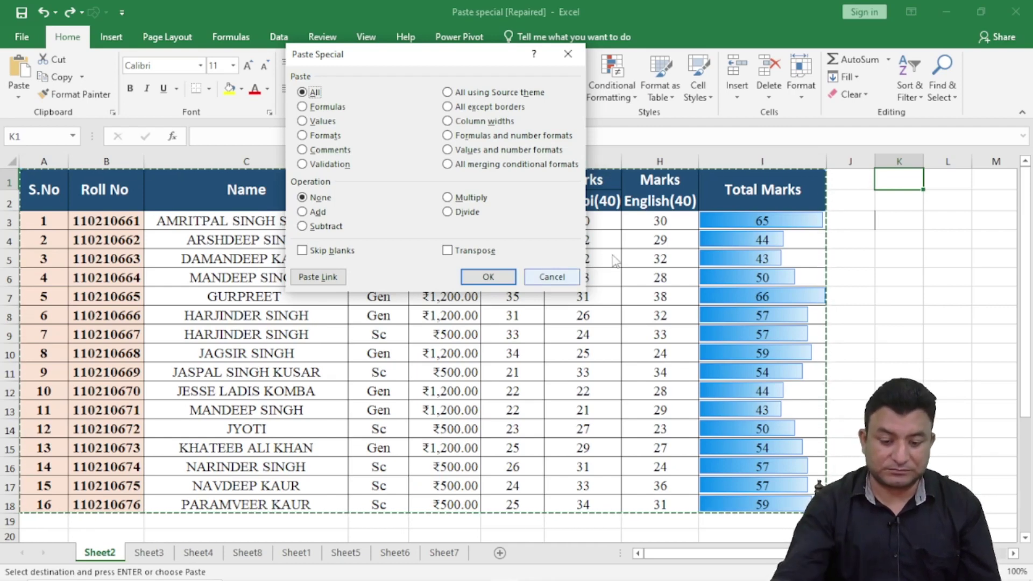
pyautogui.click(551, 276)
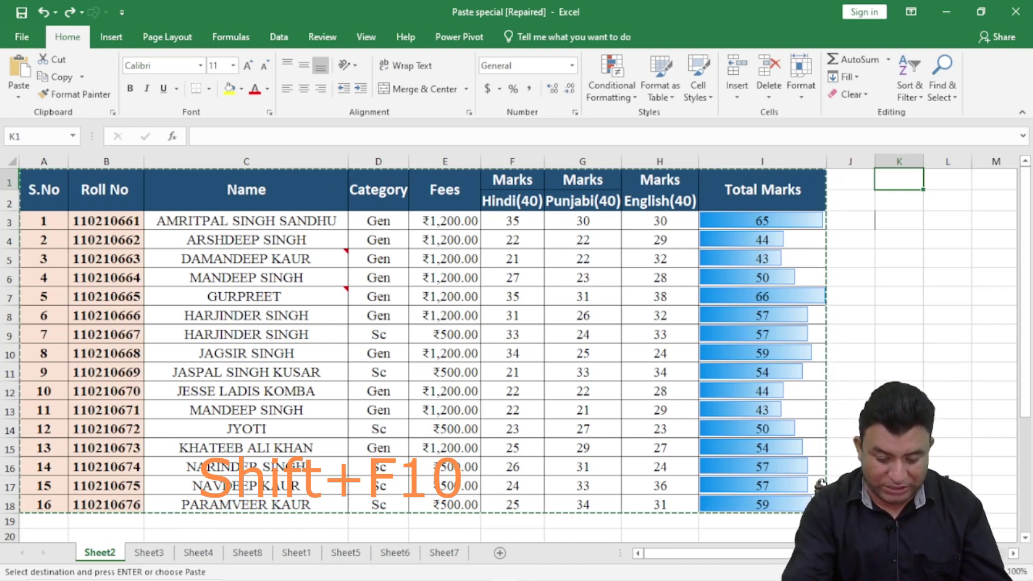
pyautogui.hotkey('shift', 'F10')
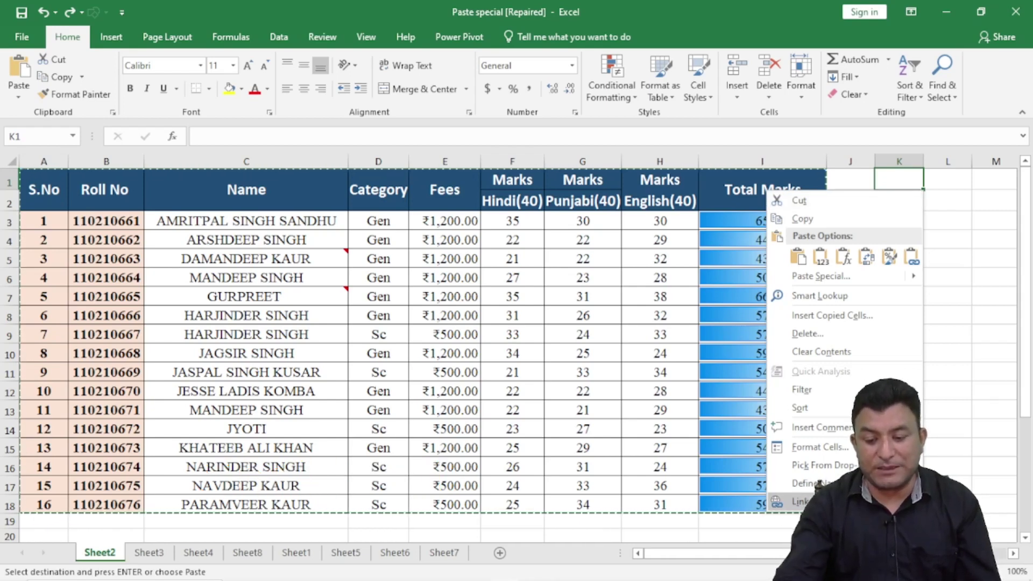
pyautogui.click(804, 276)
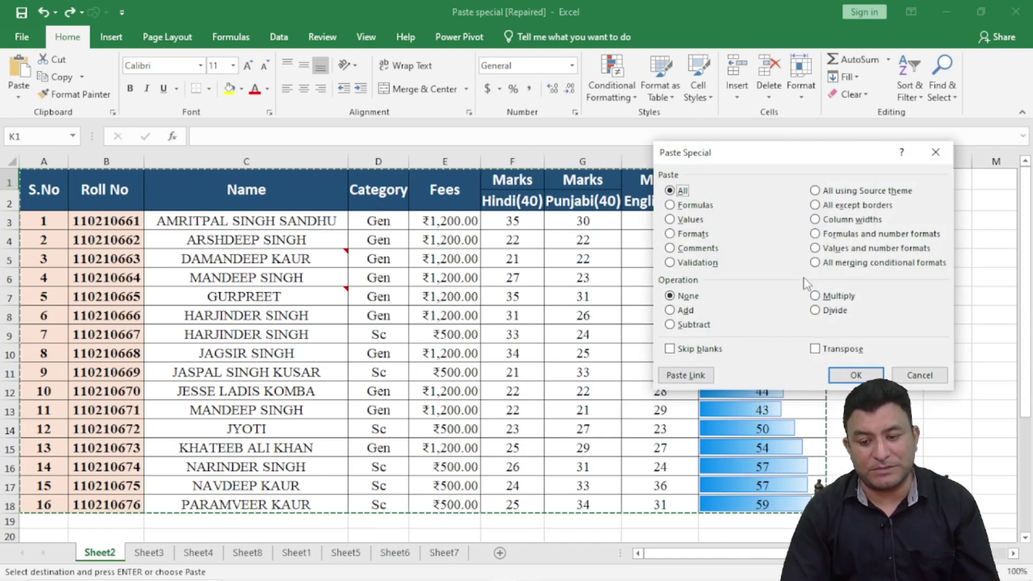
pyautogui.click(918, 375)
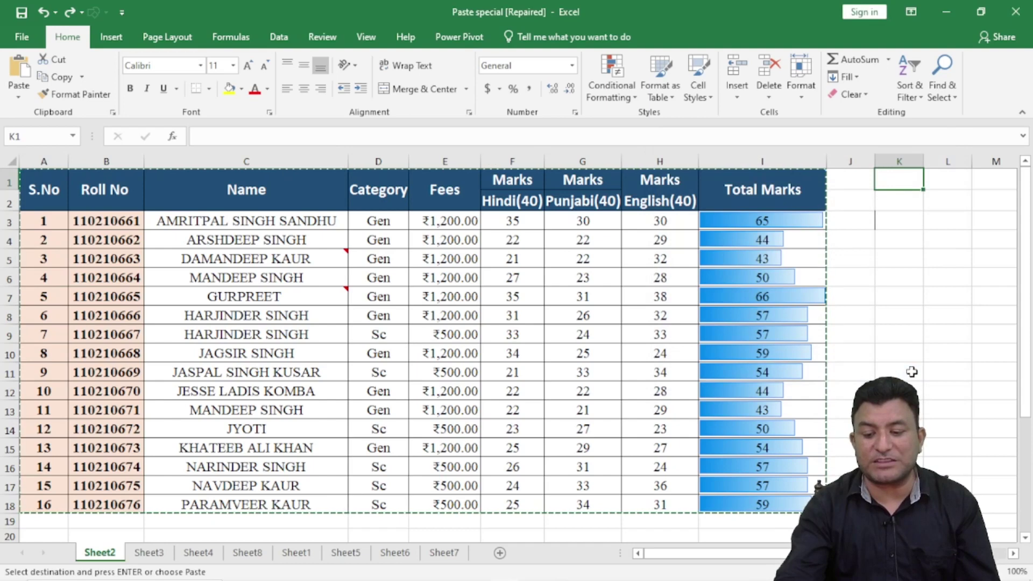
# Preview pasting the copied table at cell K1 with the Paste Link option, without applying it.
pyautogui.rightClick(885, 183)
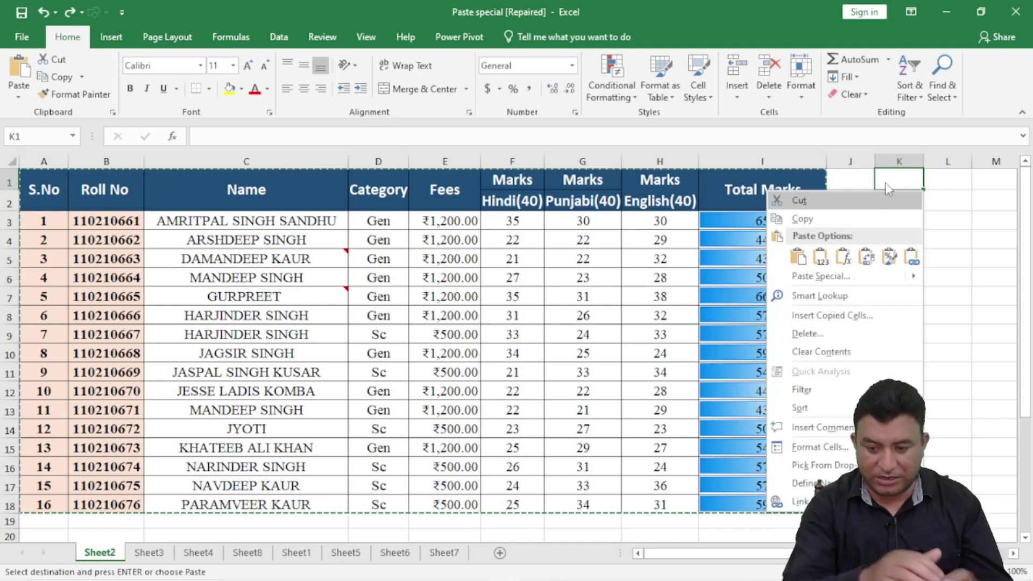
pyautogui.press('Down')
pyautogui.press('Down')
pyautogui.press('Down')
pyautogui.press('Down')
pyautogui.press('Up')
pyautogui.press('Up')
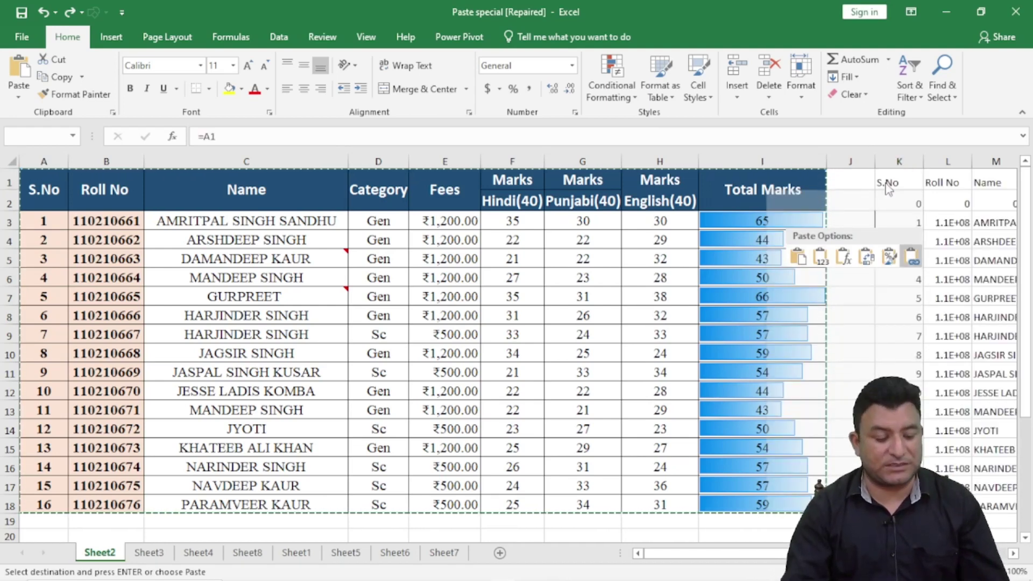
pyautogui.press('Escape')
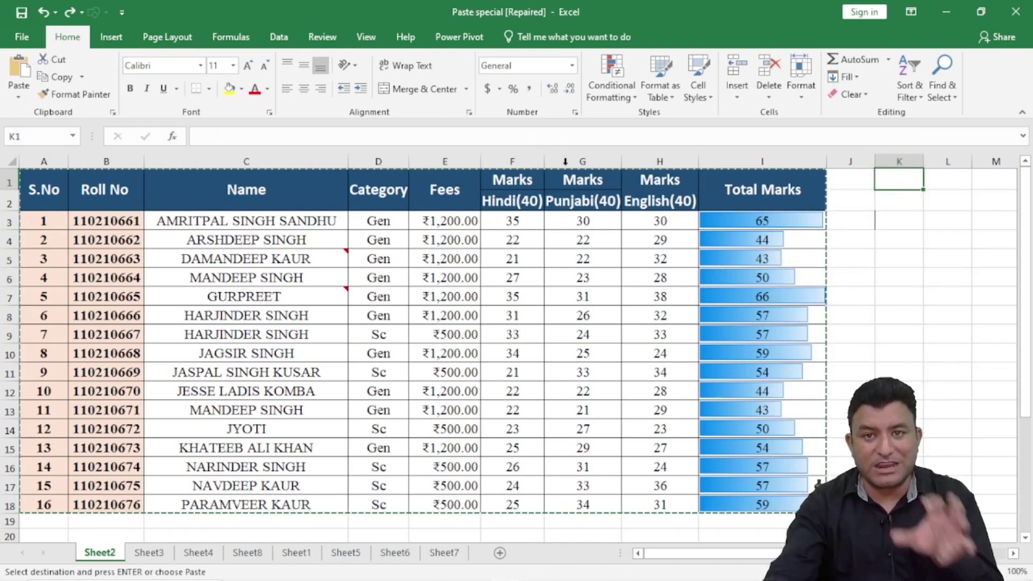
# Reopen the Paste Special dialog from the list of paste options and dismiss it without pasting.
pyautogui.click(19, 97)
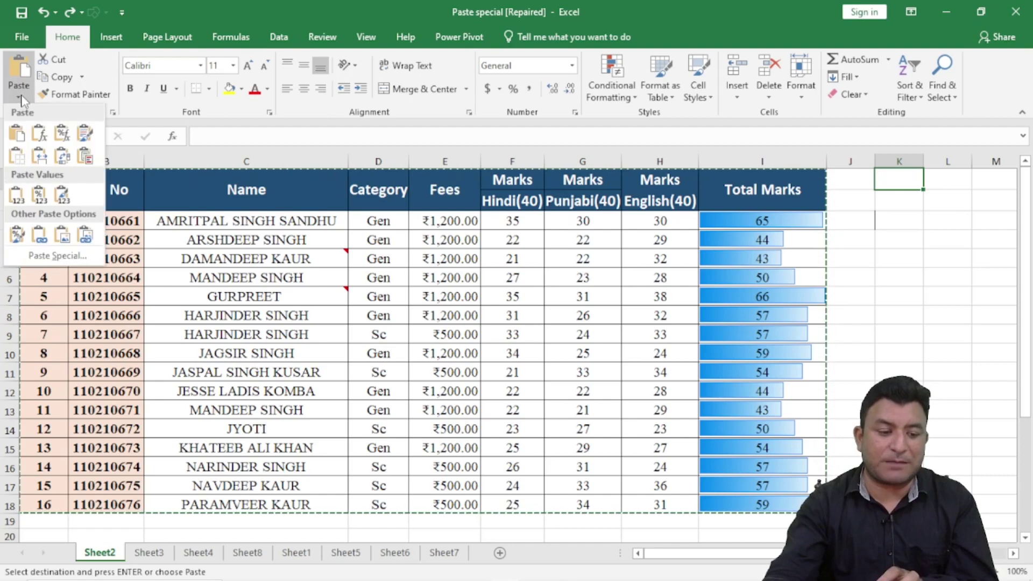
pyautogui.click(59, 256)
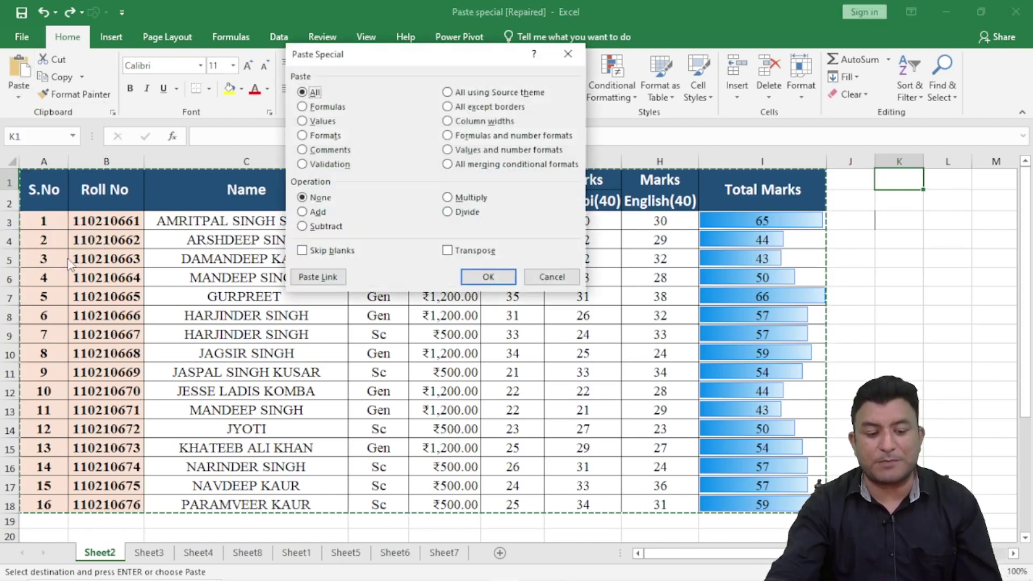
pyautogui.click(549, 277)
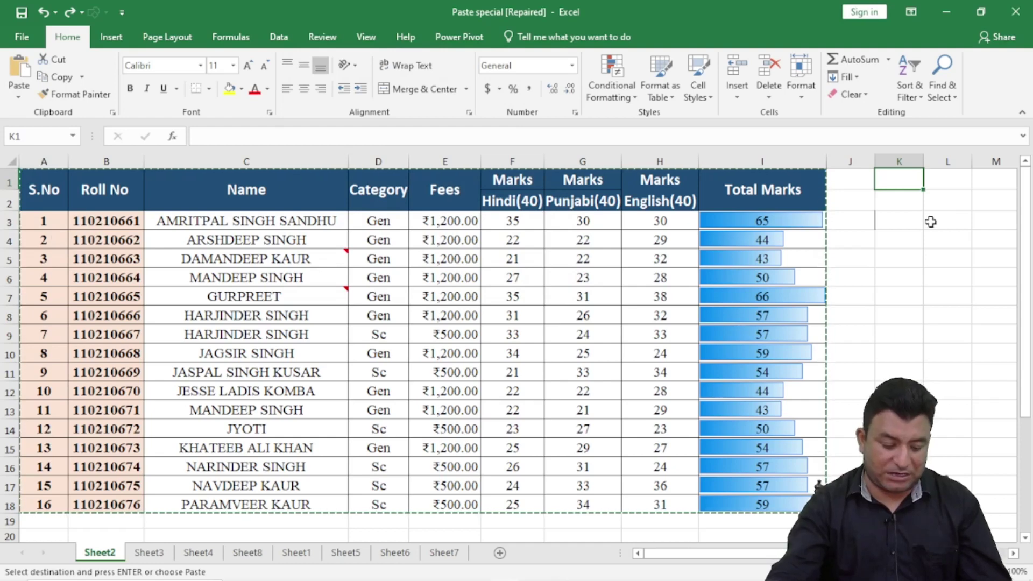
# In the Paste Special dialog, try the All except borders, Values and number formats, and Comments options, and cancel without pasting.
pyautogui.press('alt')
pyautogui.press('e')
pyautogui.press('s')
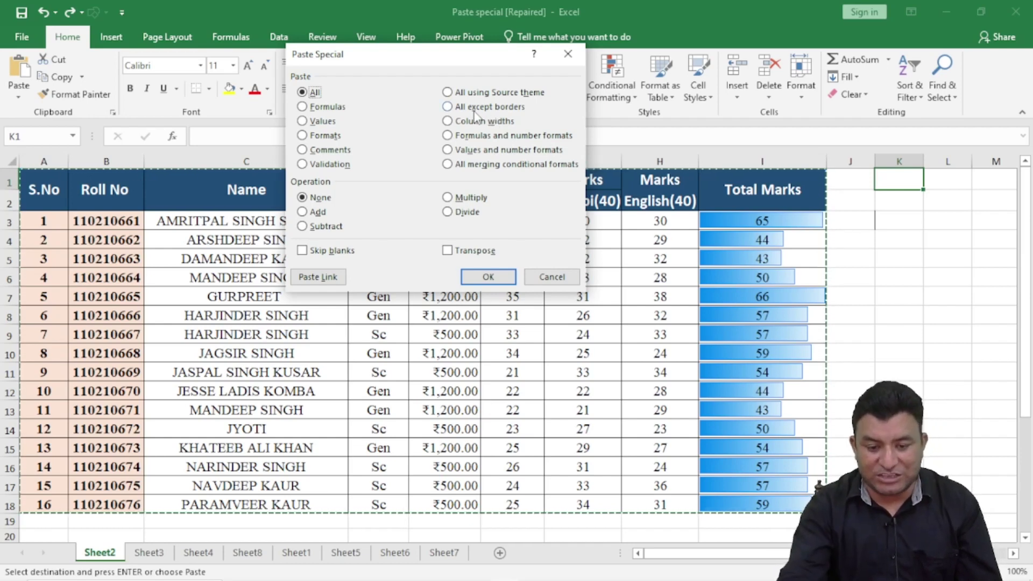
pyautogui.click(451, 107)
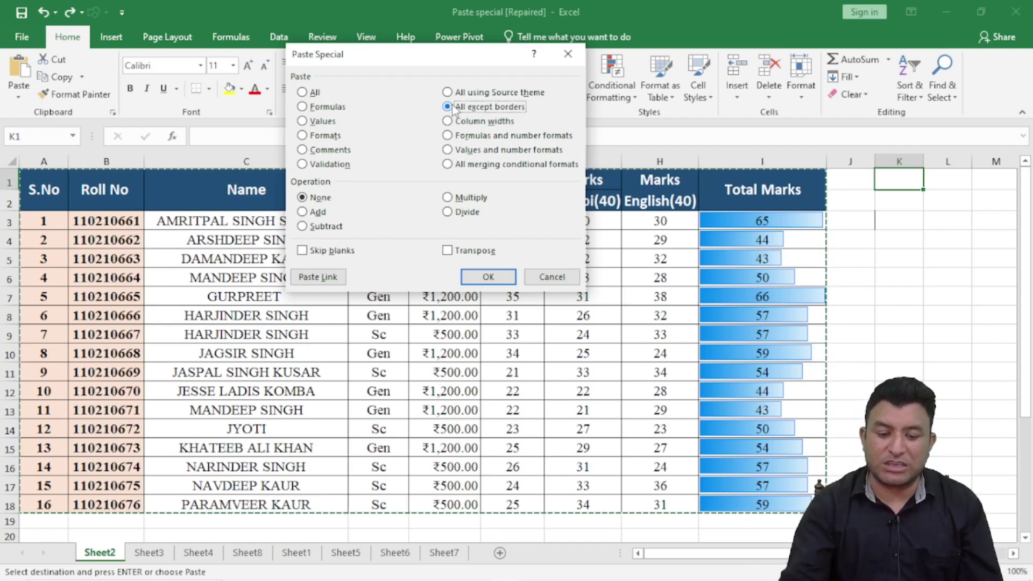
pyautogui.press('u')
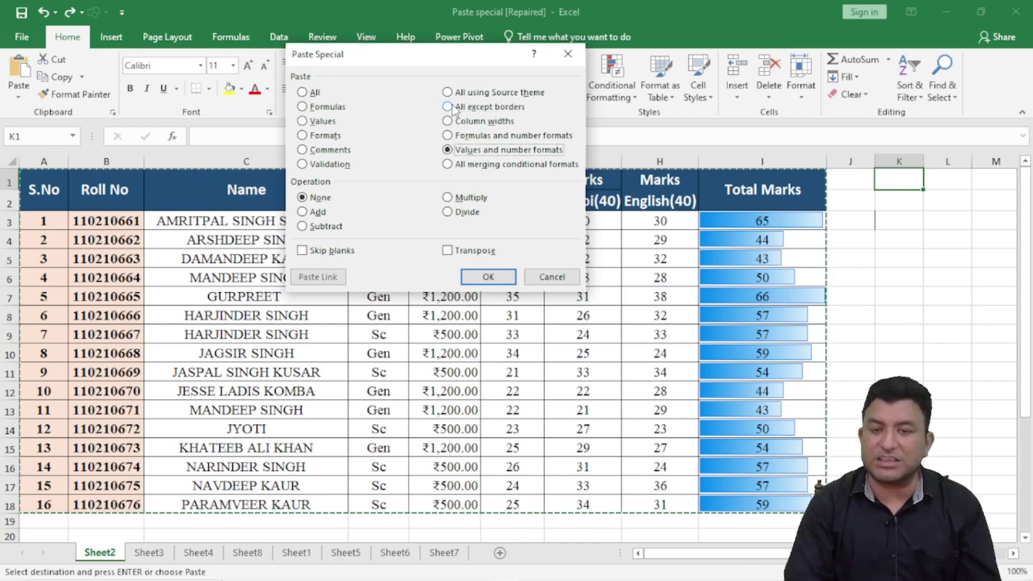
pyautogui.press('c')
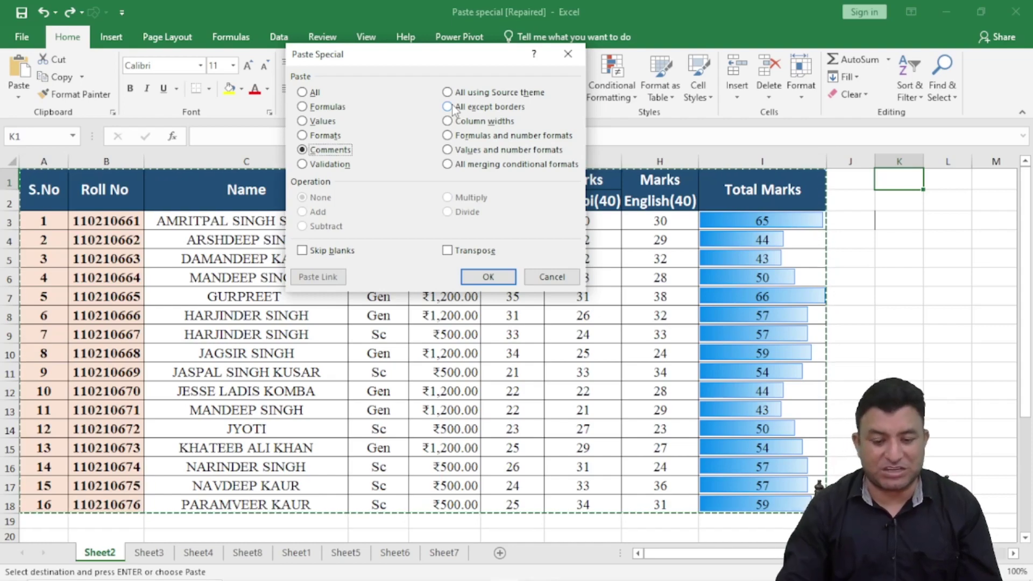
pyautogui.click(554, 277)
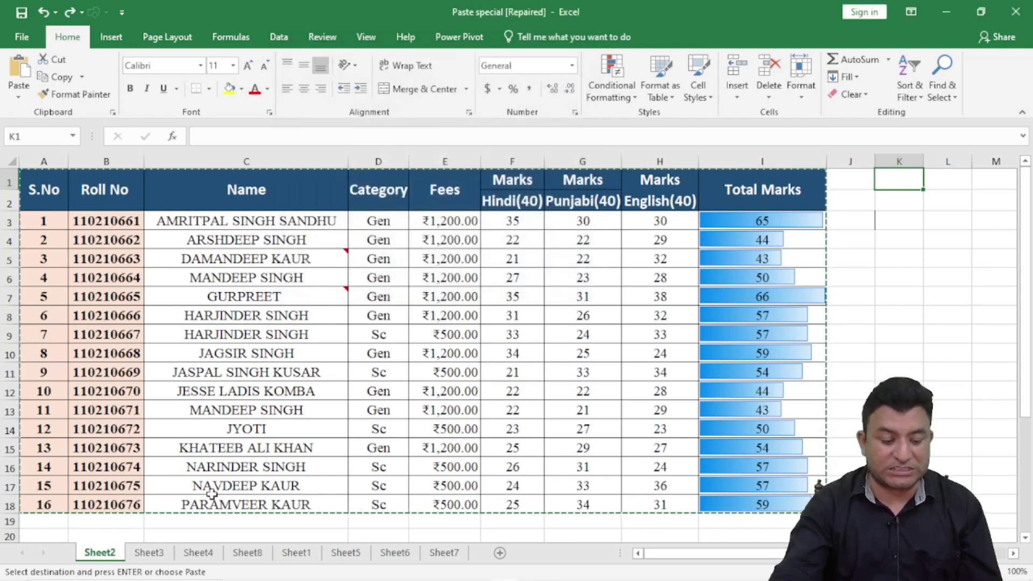
# Switch to Sheet4 and highlight the first shortcut combination in header cell B2 without changing the text.
pyautogui.click(198, 553)
pyautogui.click(535, 336)
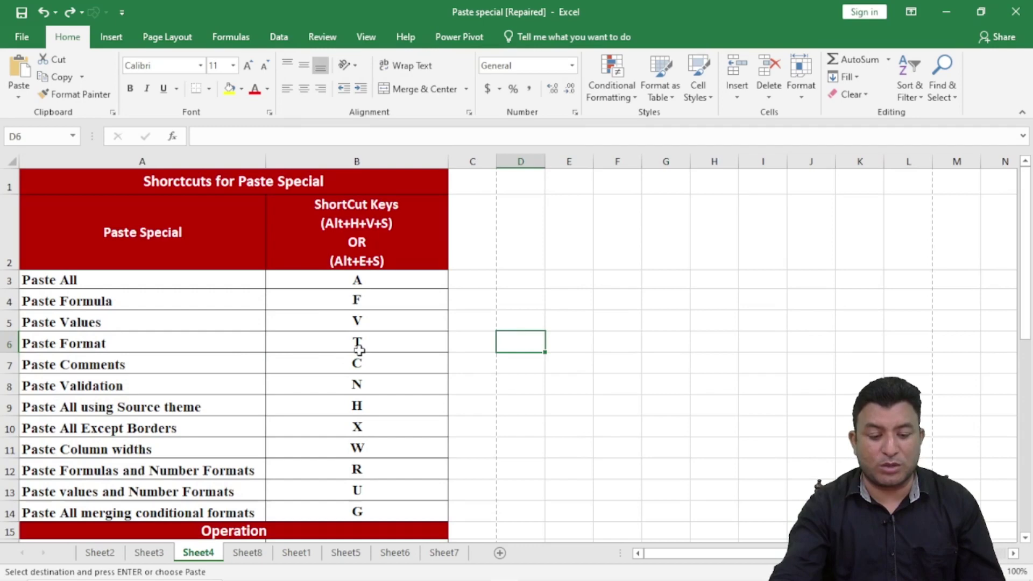
pyautogui.doubleClick(325, 222)
pyautogui.moveTo(324, 223); pyautogui.dragTo(395, 223)
pyautogui.click(550, 297)
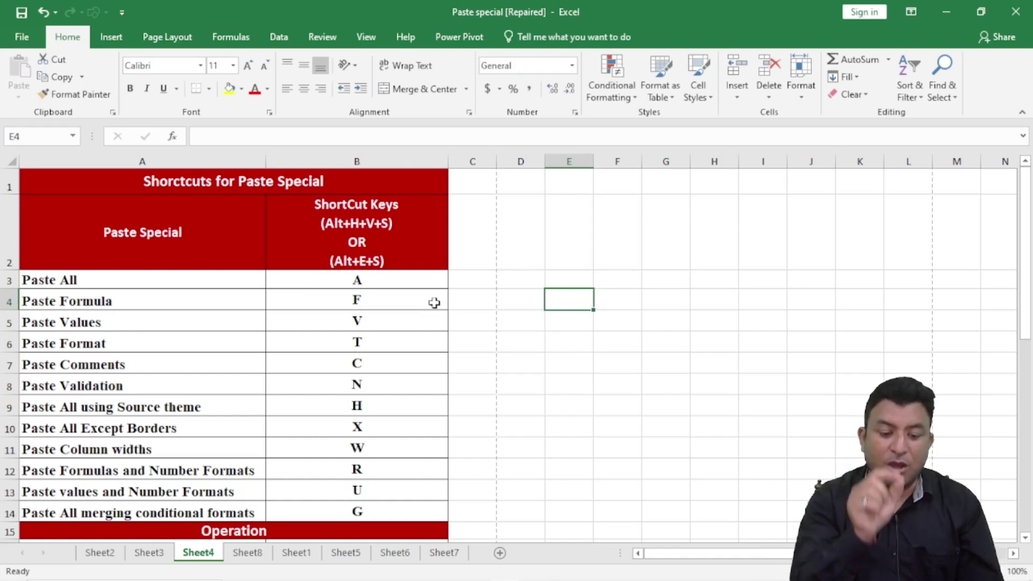
# Examine the paste-type shortcut letters in column B and the second shortcut combination in header cell B2.
pyautogui.moveTo(357, 280); pyautogui.dragTo(368, 506)
pyautogui.click(377, 429)
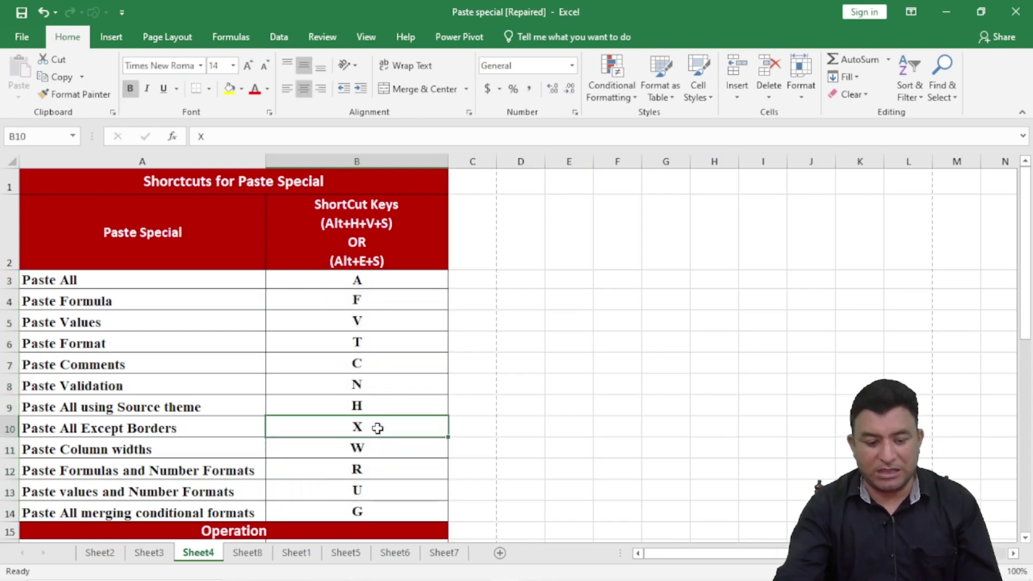
pyautogui.doubleClick(329, 257)
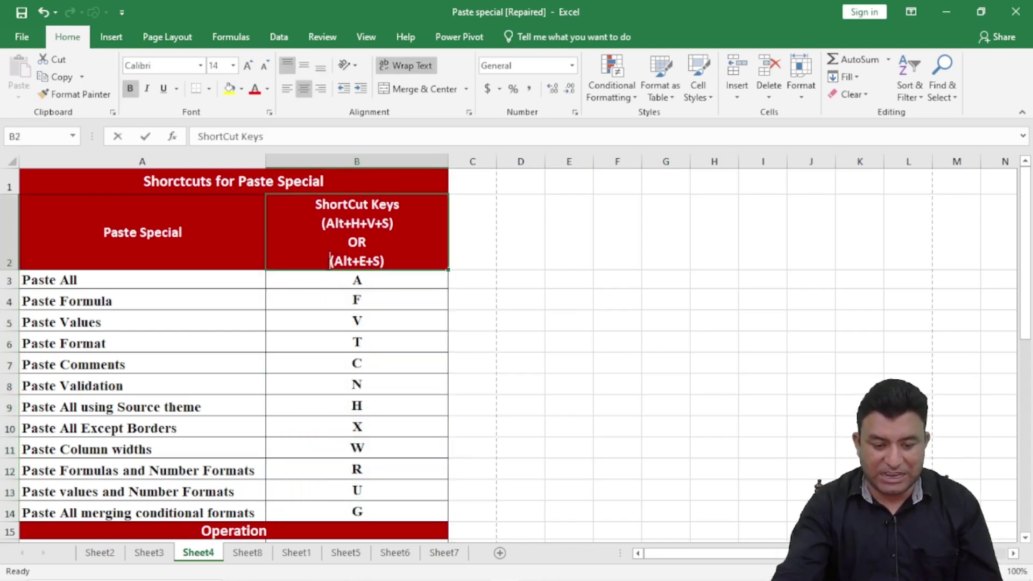
pyautogui.moveTo(328, 261); pyautogui.dragTo(386, 260)
pyautogui.click(401, 343)
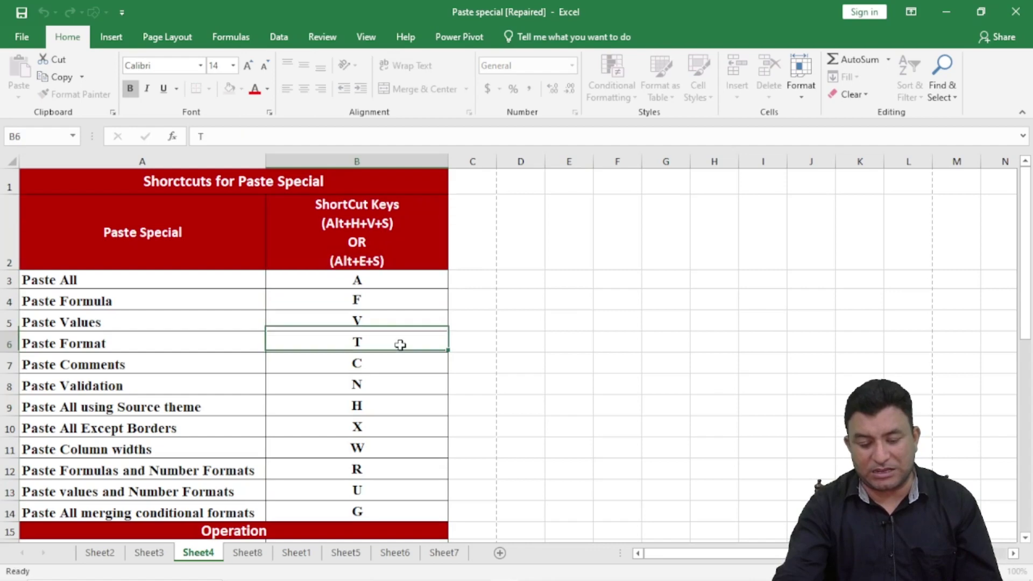
# Review both shortcut combinations in header cell B2 again and leave the cell unedited.
pyautogui.doubleClick(339, 226)
pyautogui.moveTo(323, 223); pyautogui.dragTo(408, 224)
pyautogui.click(360, 262)
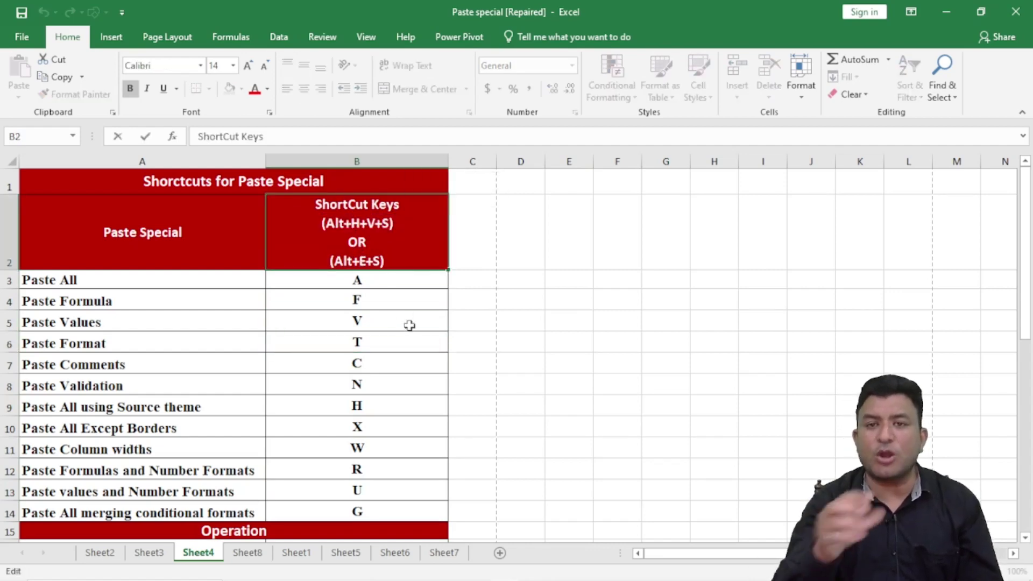
pyautogui.click(534, 298)
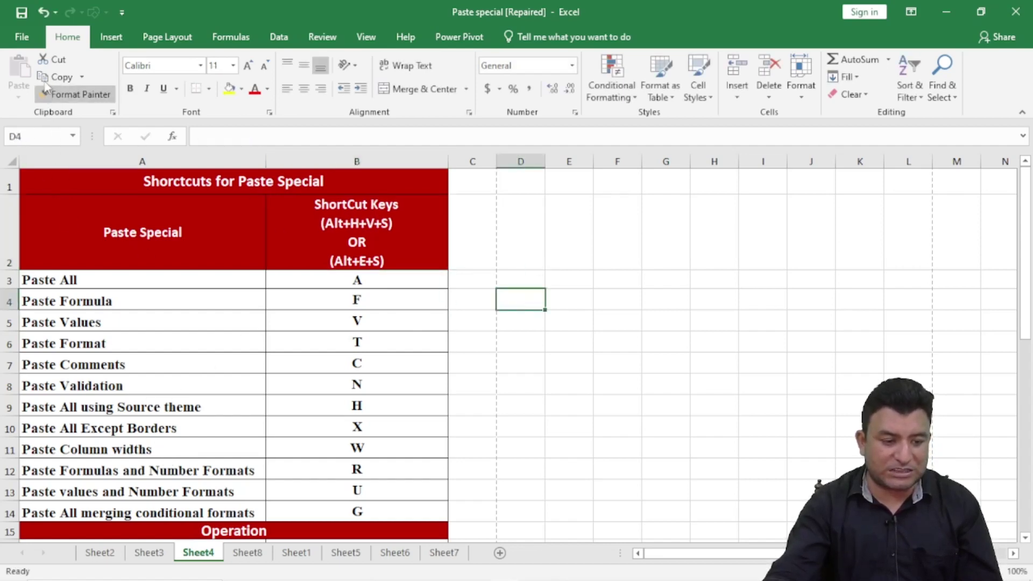
# Display the ribbon's key tips on Sheet4 and dismiss them.
pyautogui.press('alt')
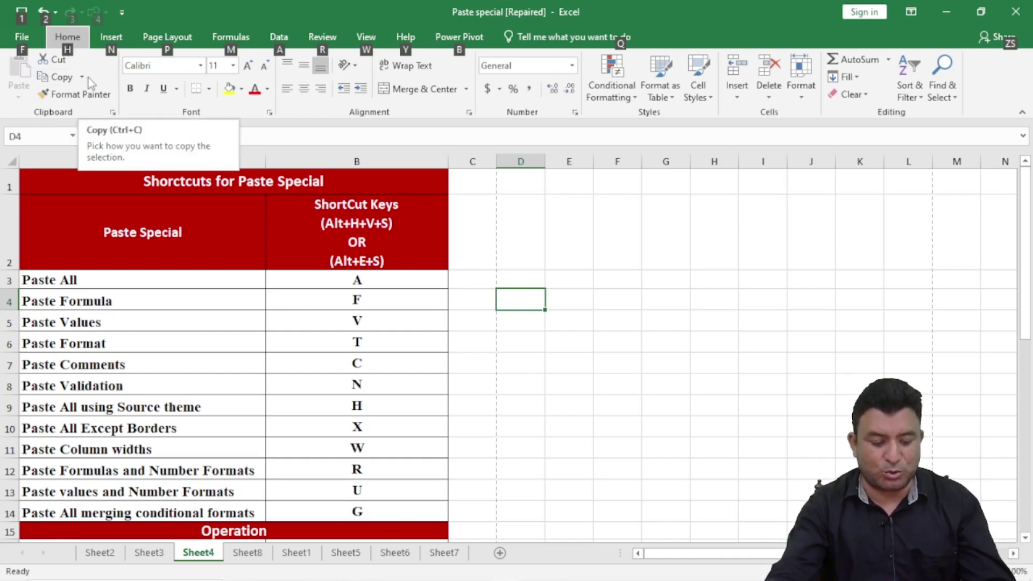
pyautogui.press('alt')
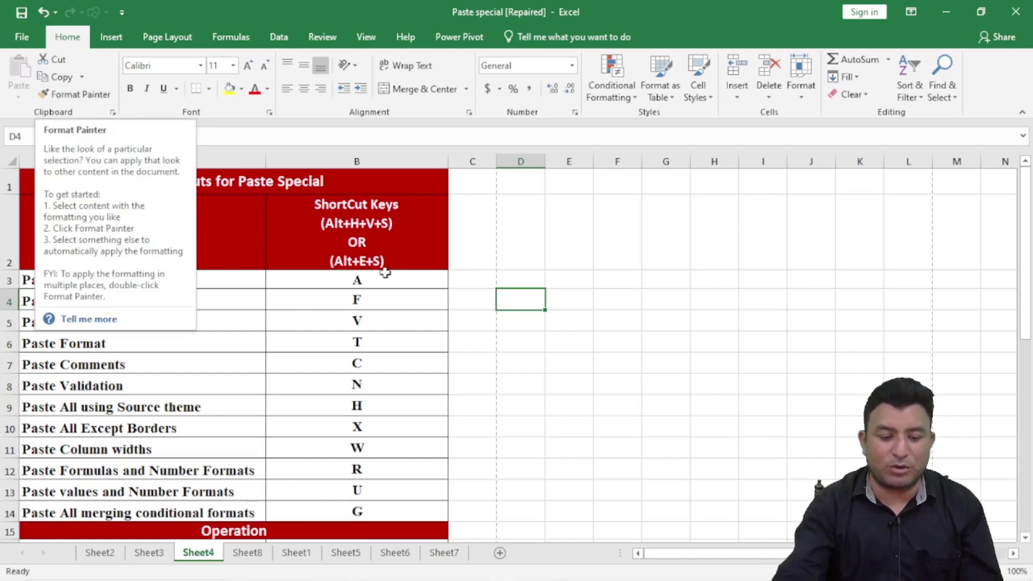
pyautogui.click(485, 300)
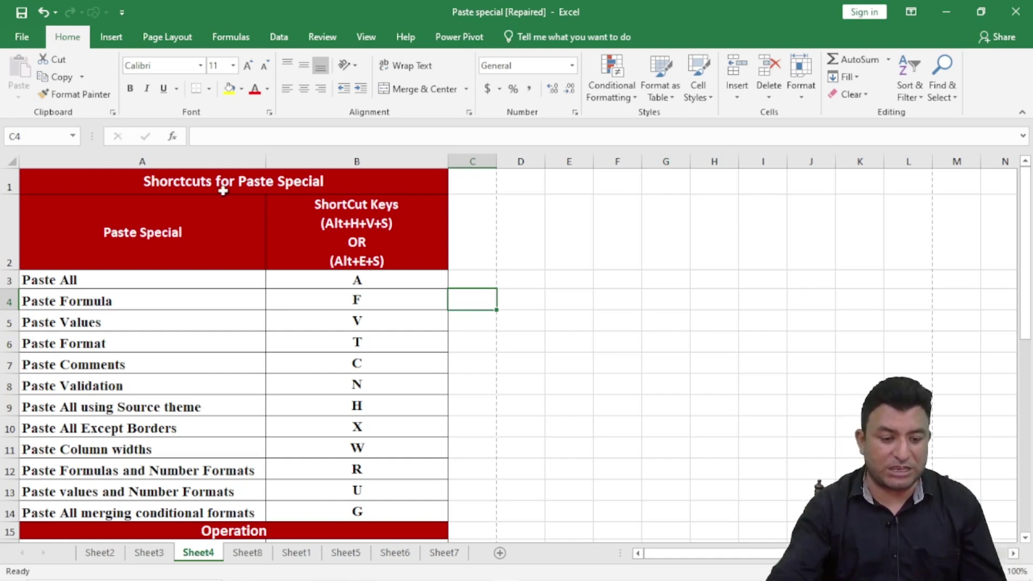
# Review the Operation shortcuts and the second Paste Special shortcut table further down Sheet4.
pyautogui.click(273, 412)
pyautogui.scroll(-3, 387, 452)
pyautogui.click(39, 339)
pyautogui.scroll(-3, 401, 356)
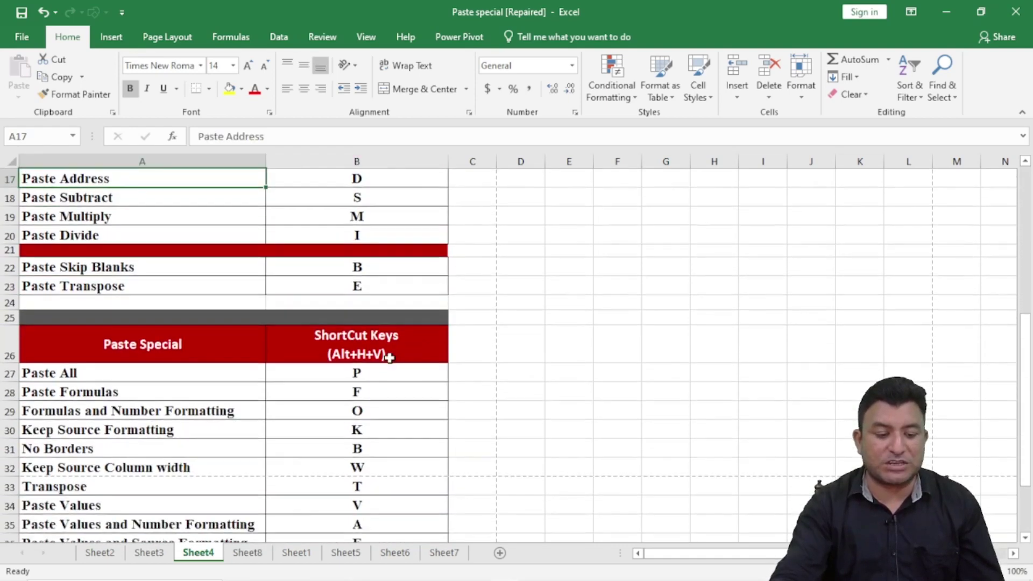
# Review the Alt+H+V shortcut letters for the paste types in B27:B40 on Sheet4.
pyautogui.scroll(-3, 178, 387)
pyautogui.click(157, 230)
pyautogui.moveTo(382, 237); pyautogui.dragTo(430, 476)
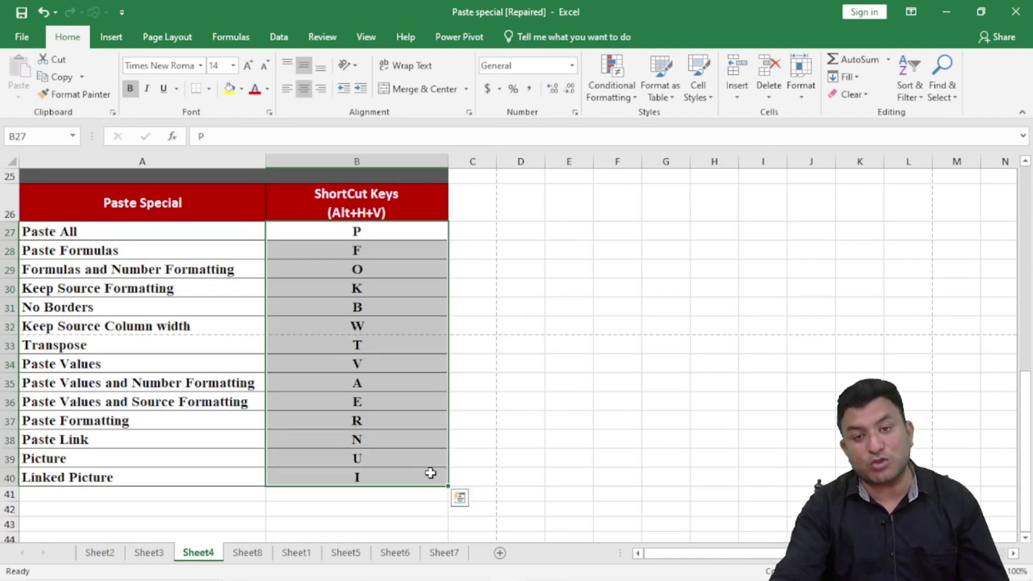
pyautogui.click(648, 445)
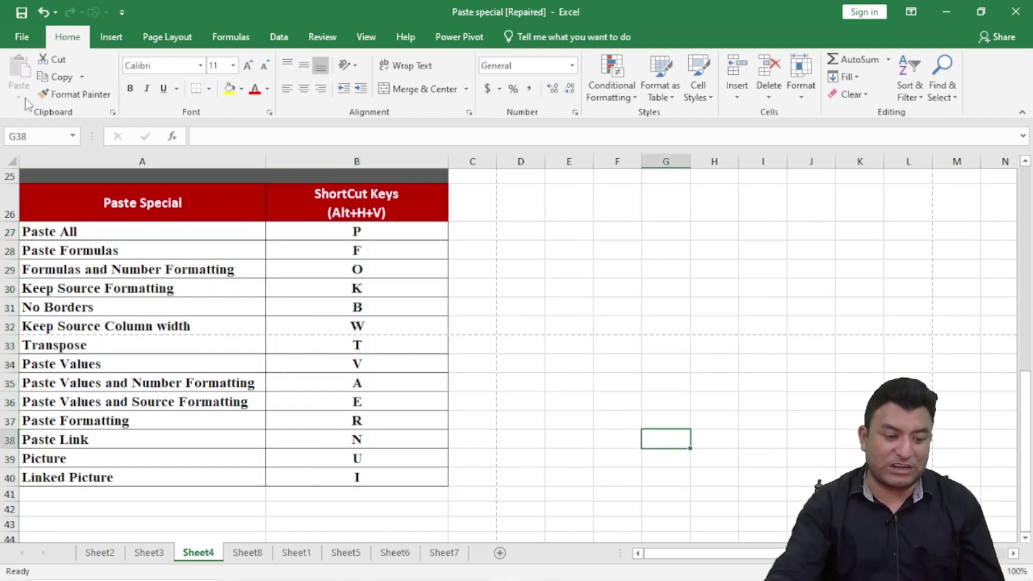
# Copy the entire student marks table on Sheet2.
pyautogui.click(100, 553)
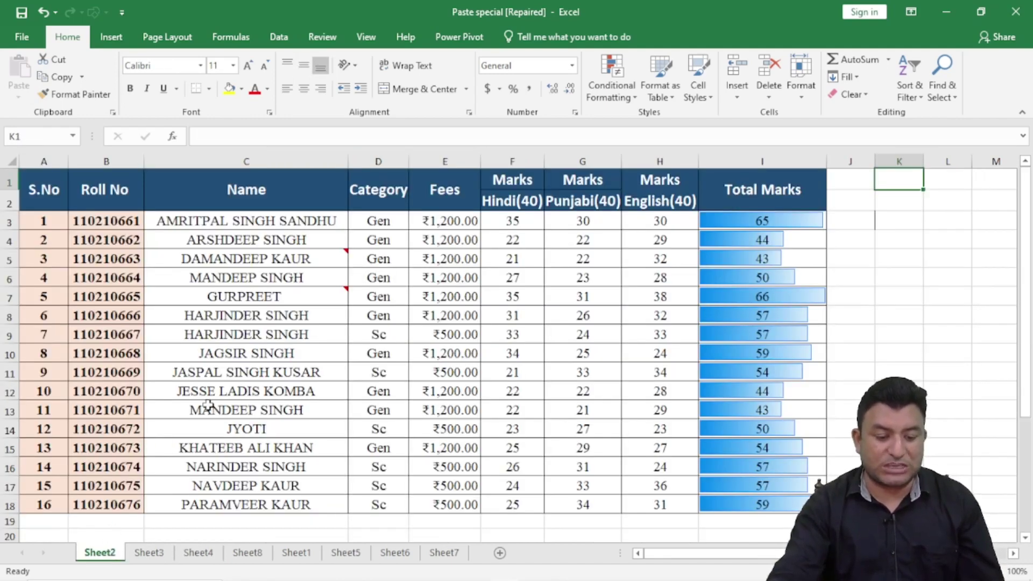
pyautogui.click(188, 321)
pyautogui.hotkey('ctrl', 'a')
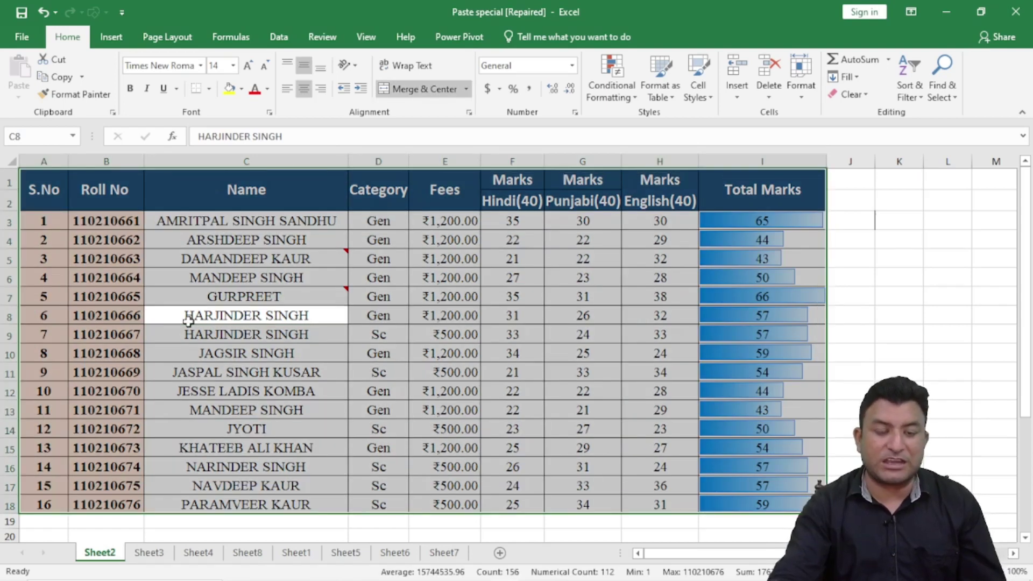
pyautogui.hotkey('ctrl', 'c')
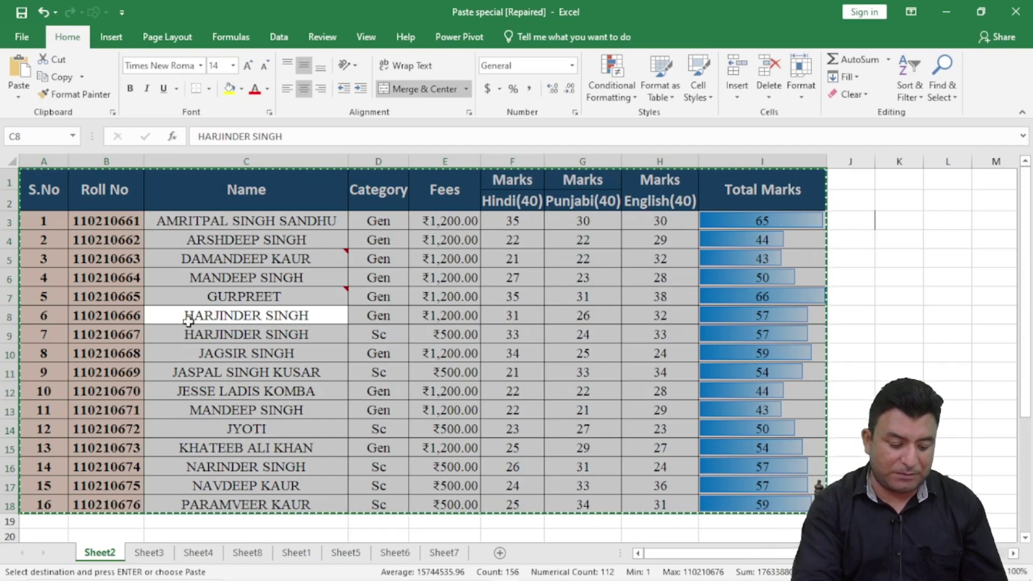
# Display the key tips of the Paste options for the copied table and dismiss them.
pyautogui.press('alt')
pyautogui.press('h')
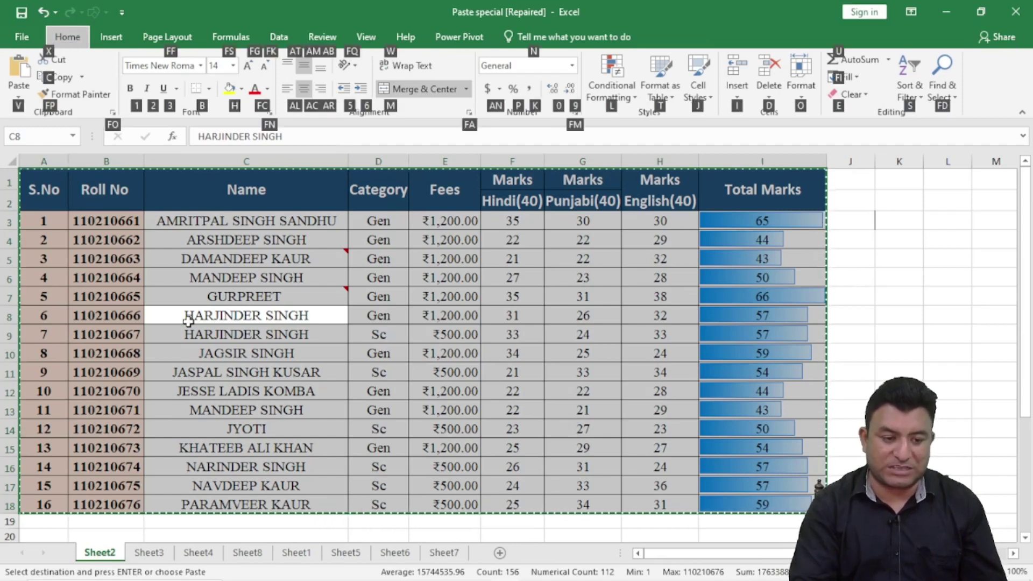
pyautogui.press('v')
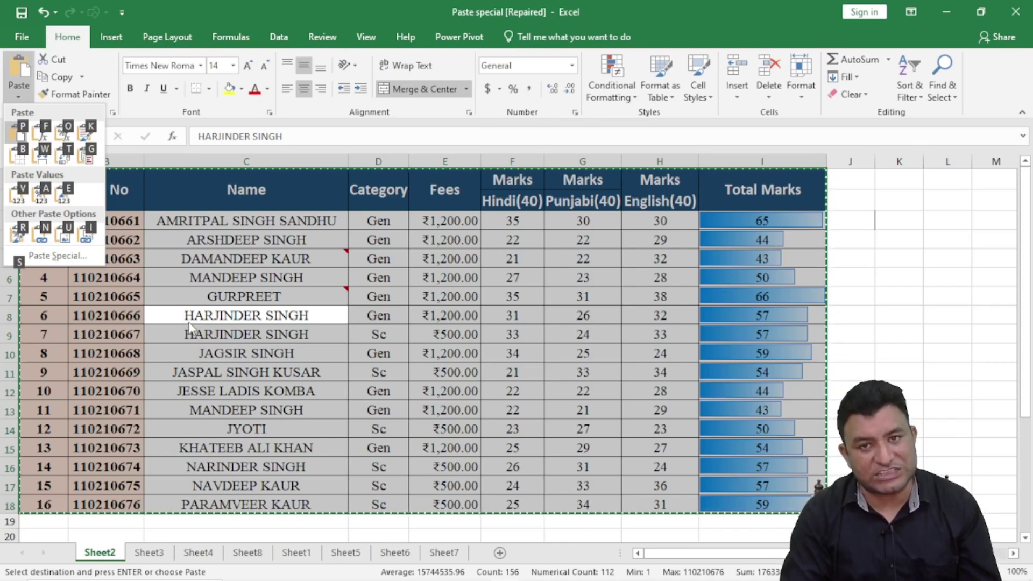
pyautogui.press('Escape')
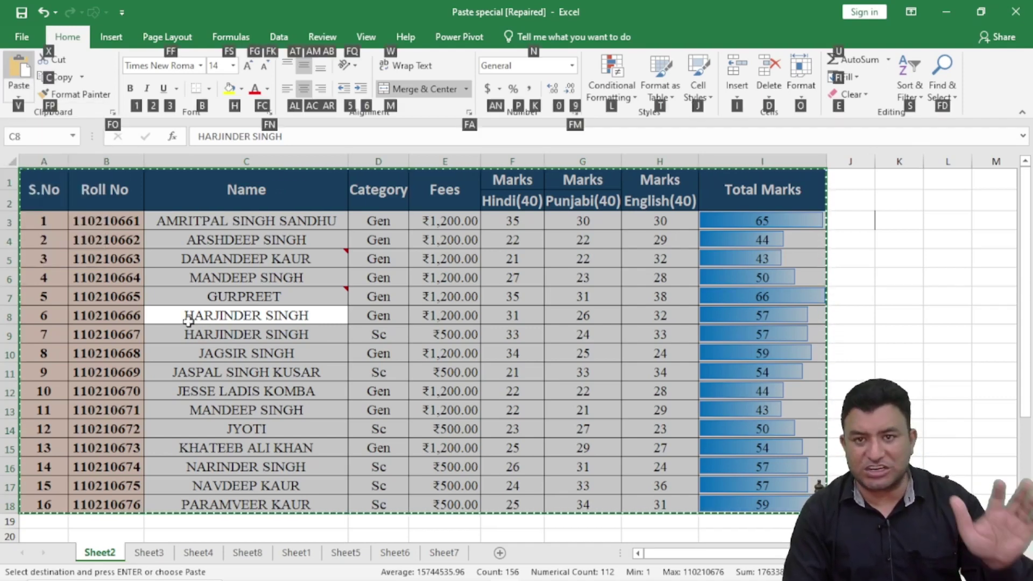
pyautogui.press('Escape')
pyautogui.press('Escape')
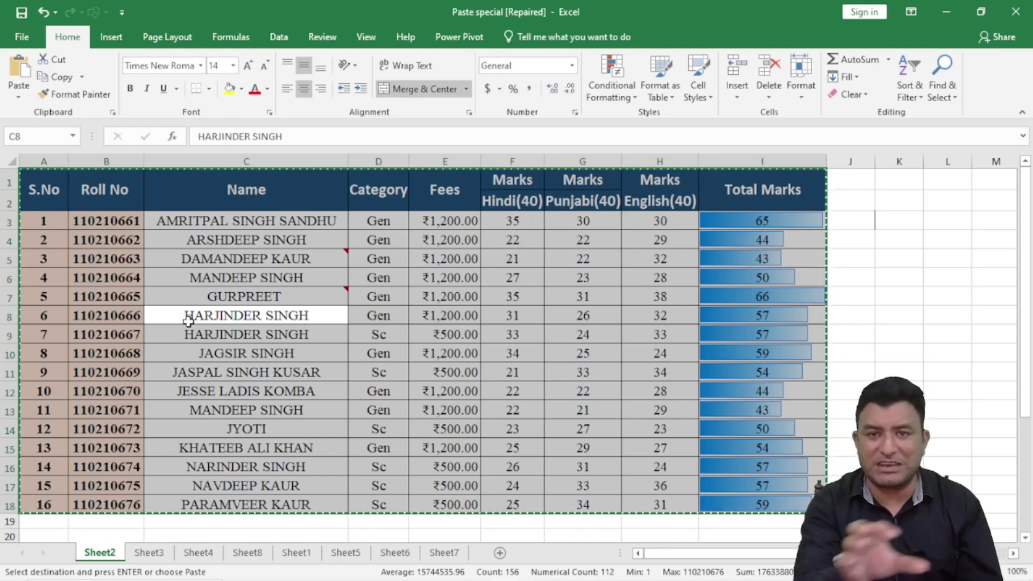
# Paste the copied marks table as Formulas only at cell A1 of the empty Sheet3.
pyautogui.click(149, 554)
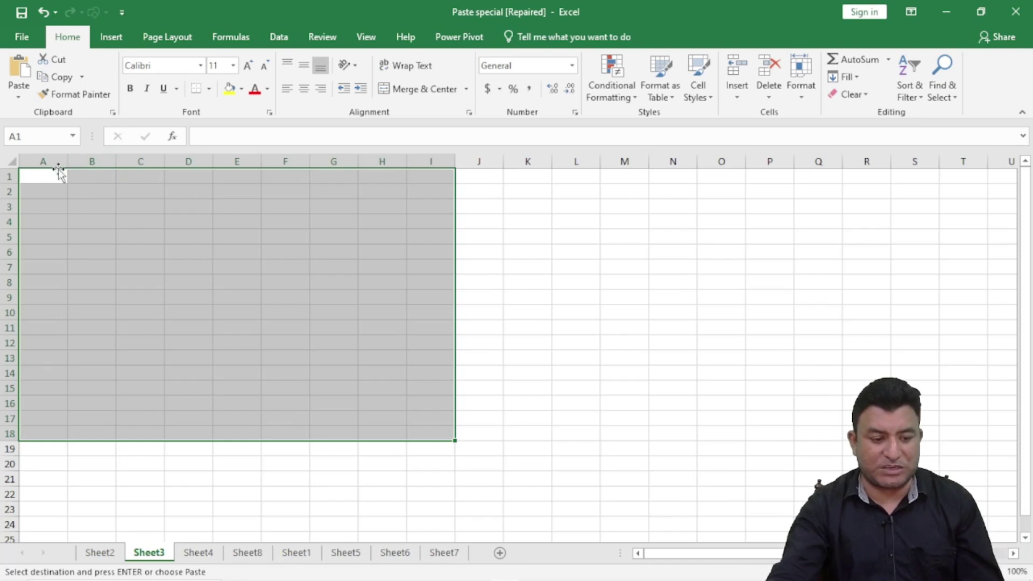
pyautogui.click(49, 174)
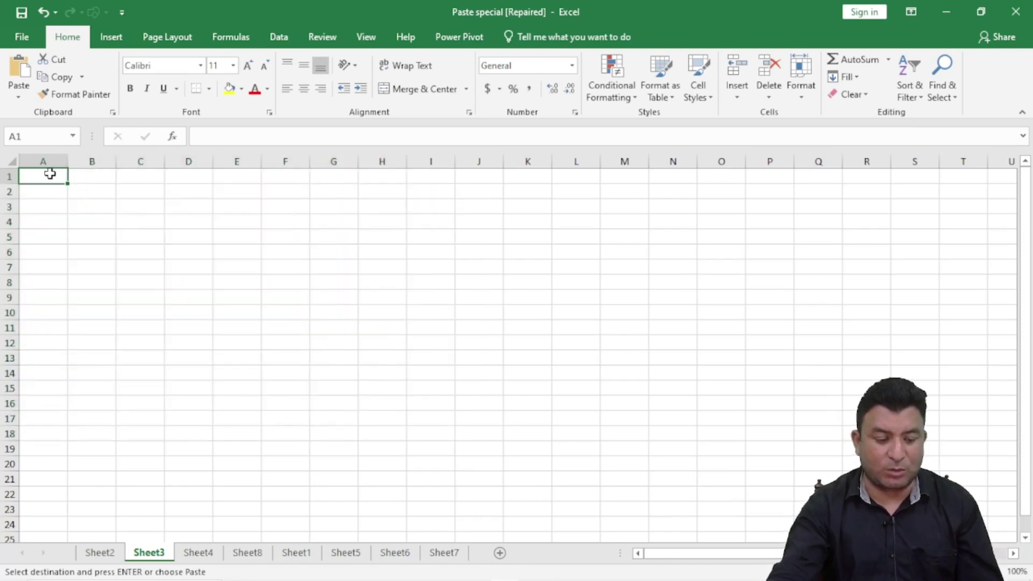
pyautogui.click(19, 98)
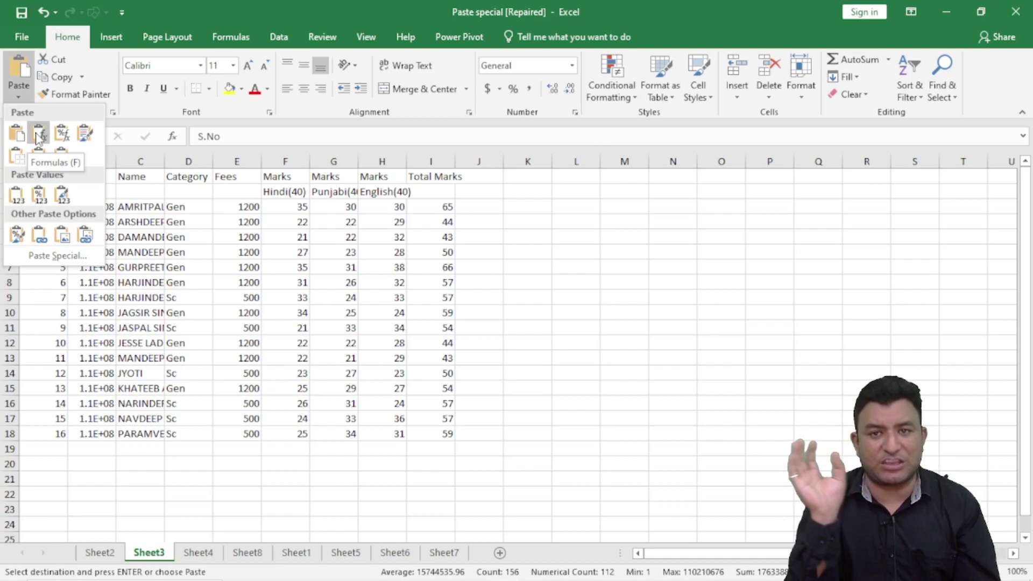
pyautogui.click(36, 137)
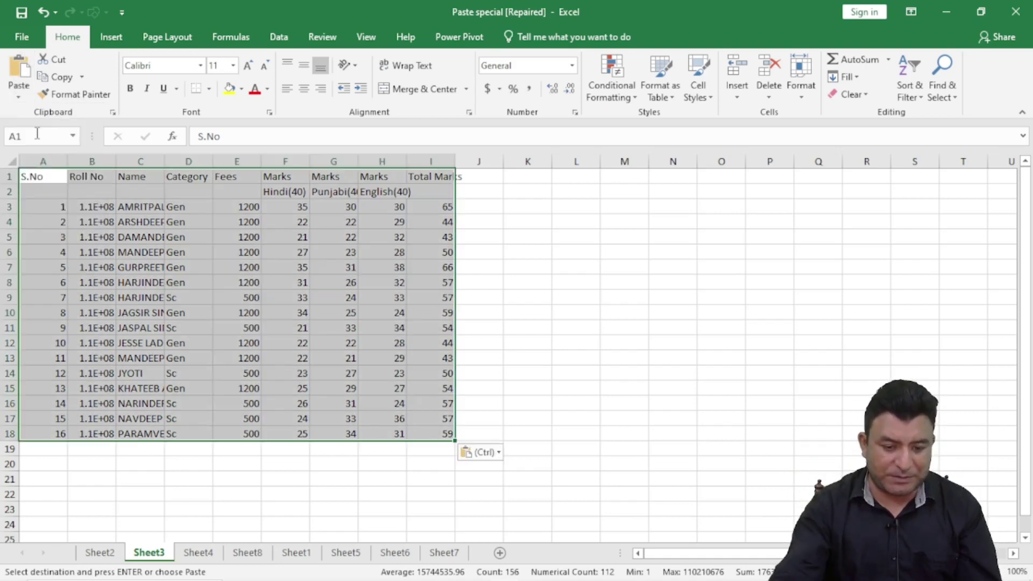
# Check the Total Marks cells in column I for formulas and inspect sample cells in the table's other columns.
pyautogui.click(372, 283)
pyautogui.click(438, 282)
pyautogui.press('Down')
pyautogui.press('Down')
pyautogui.press('Down')
pyautogui.press('Down')
pyautogui.press('Down')
pyautogui.press('Down')
pyautogui.press('Down')
pyautogui.press('Down')
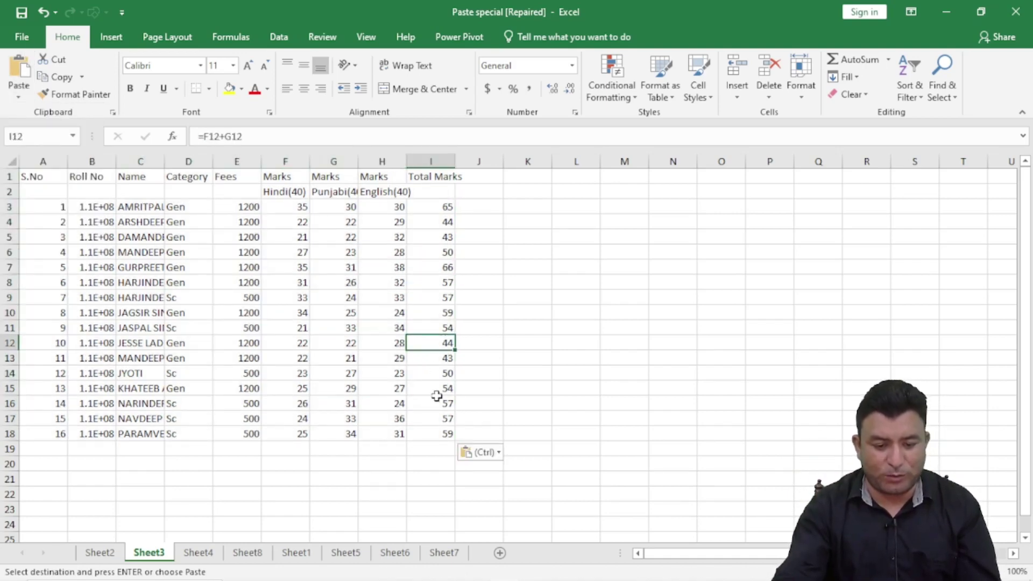
pyautogui.click(334, 296)
pyautogui.press('Left')
pyautogui.click(185, 311)
pyautogui.click(50, 284)
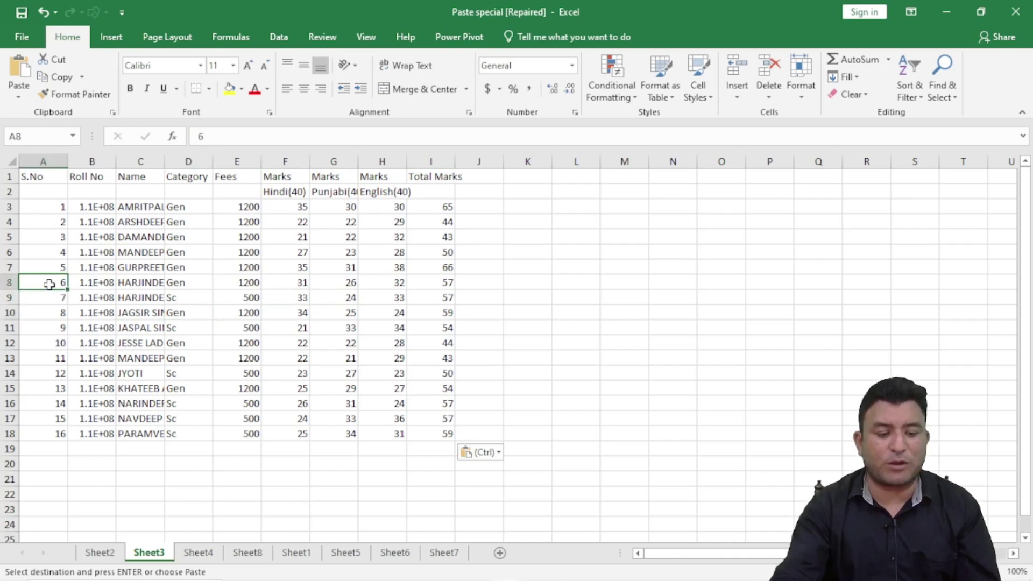
# Undo the formulas-only paste and paste the table at A1 with Formulas & Number Formatting.
pyautogui.hotkey('ctrl', 'z')
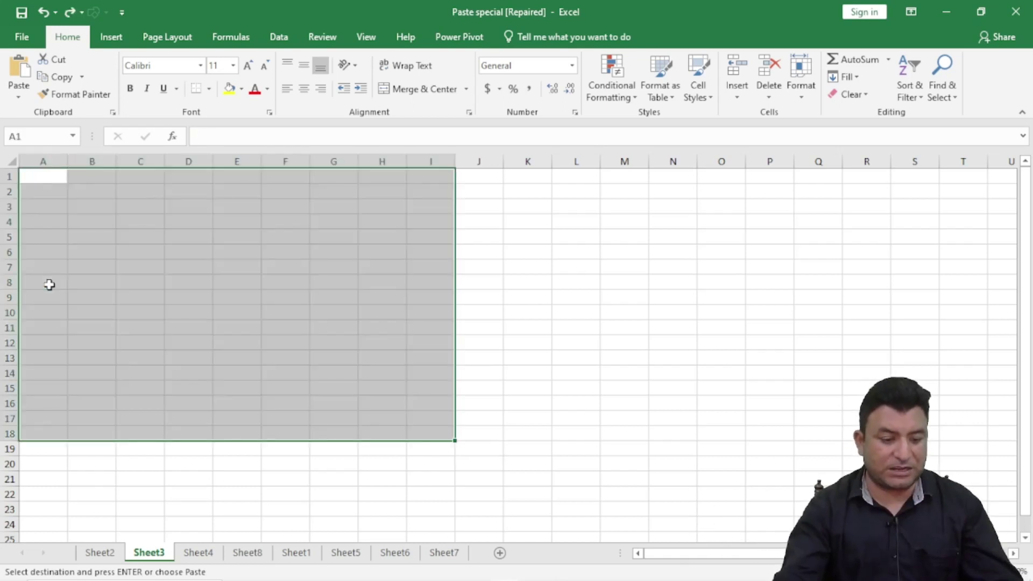
pyautogui.click(49, 171)
pyautogui.click(19, 96)
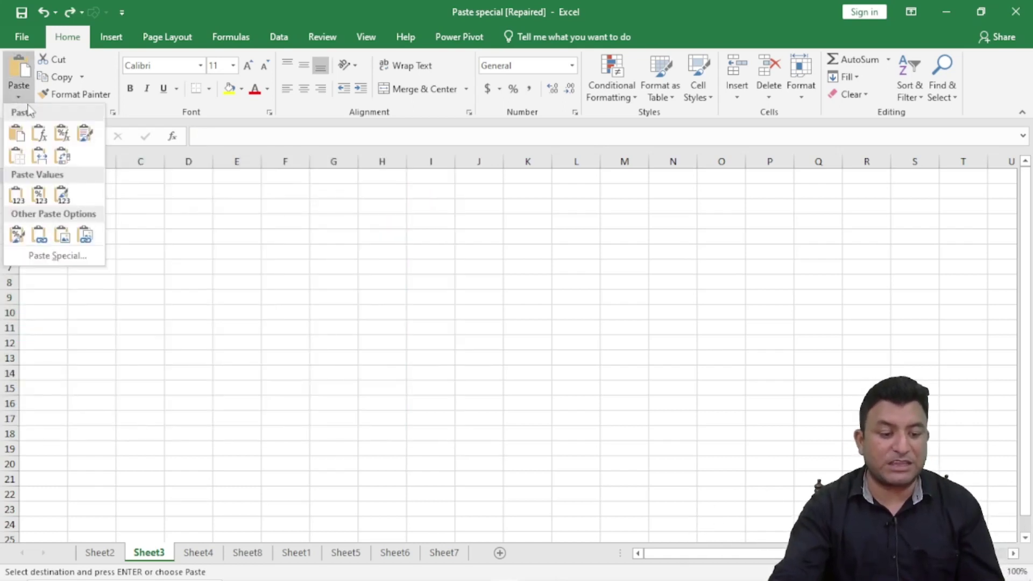
pyautogui.click(62, 138)
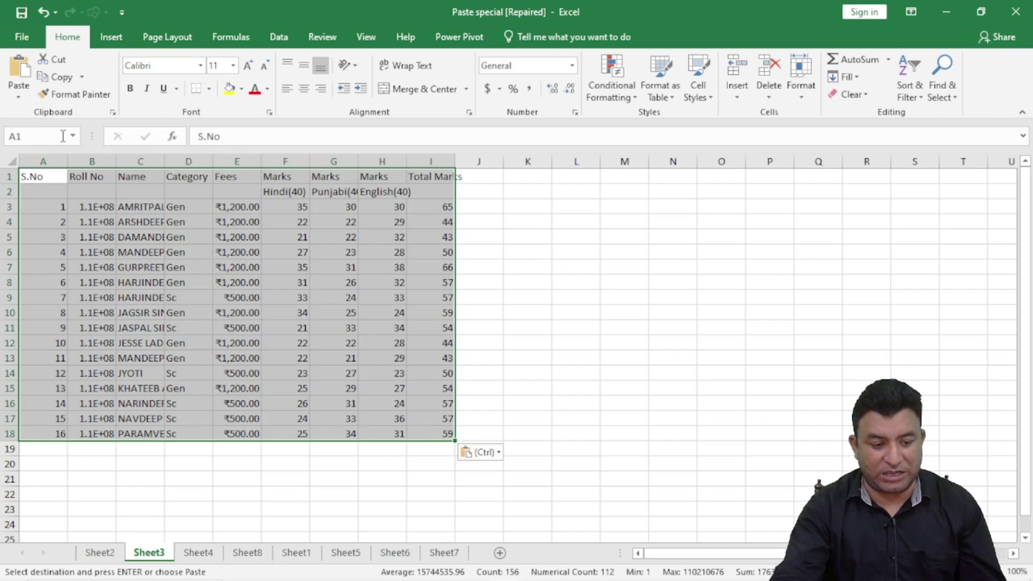
# Examine the currency formatting in the Fees cells E3:E18 and the formula in Total Marks cell I6.
pyautogui.click(317, 280)
pyautogui.moveTo(242, 206); pyautogui.dragTo(249, 434)
pyautogui.click(240, 252)
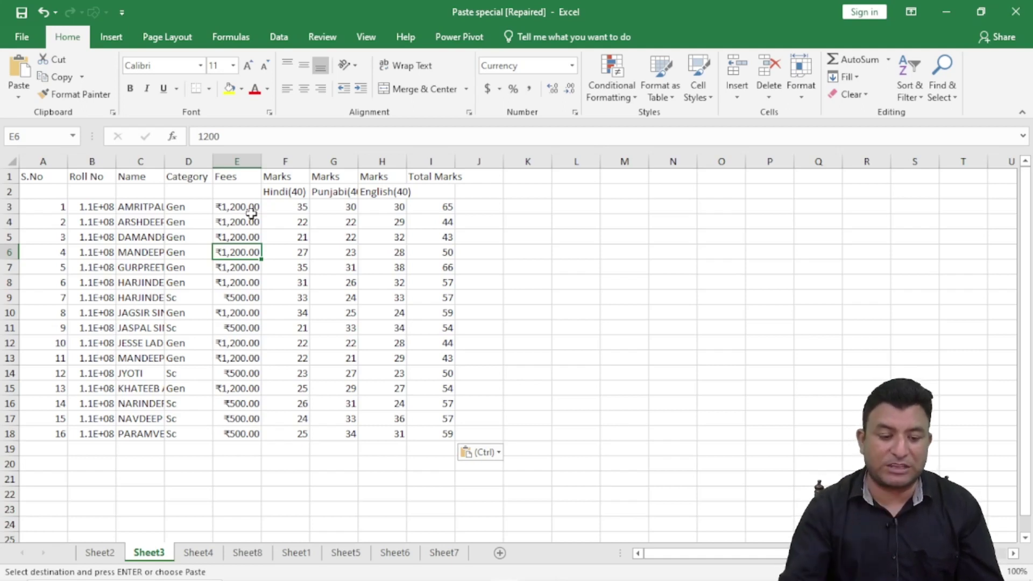
pyautogui.moveTo(239, 207); pyautogui.dragTo(245, 428)
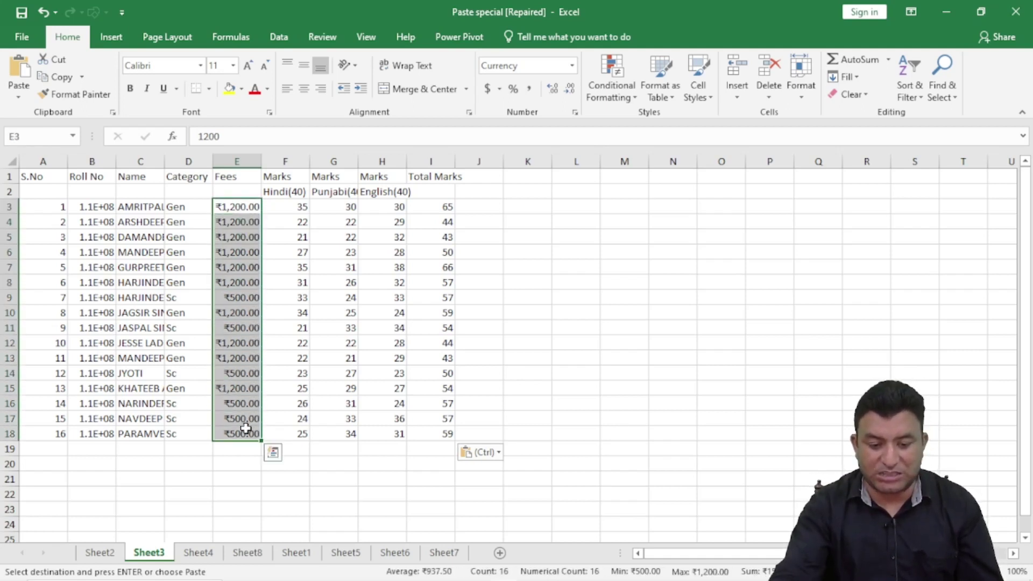
pyautogui.click(428, 246)
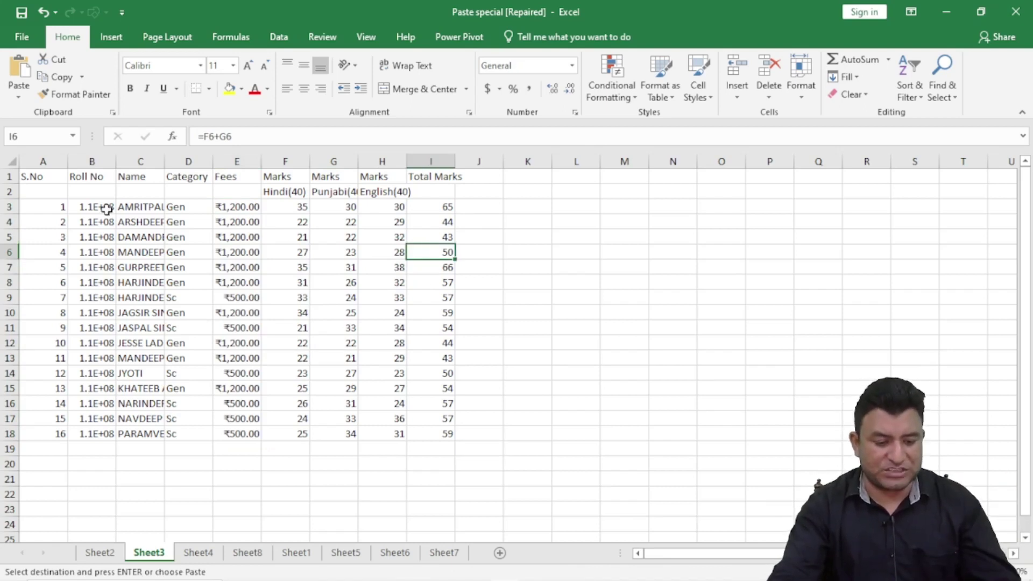
# Undo the formulas and number formatting paste and paste the table at A1 with No Borders.
pyautogui.hotkey('ctrl', 'z')
pyautogui.click(41, 179)
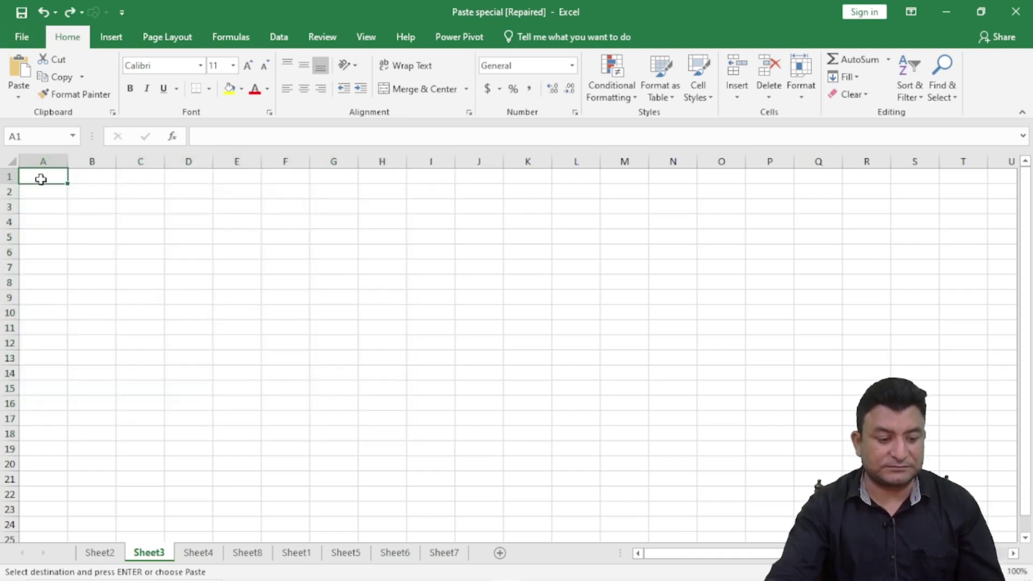
pyautogui.click(20, 98)
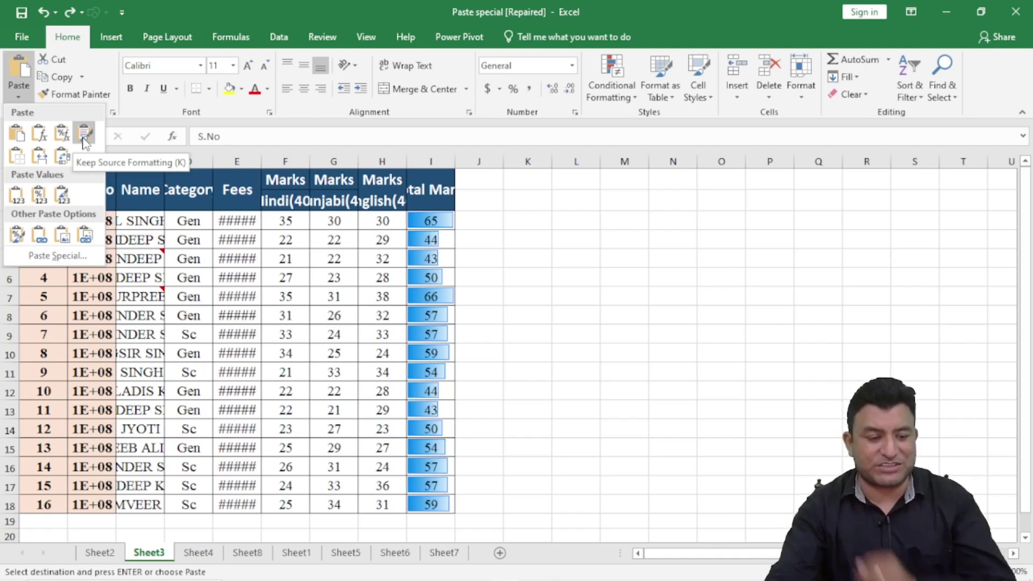
pyautogui.click(17, 159)
pyautogui.click(498, 274)
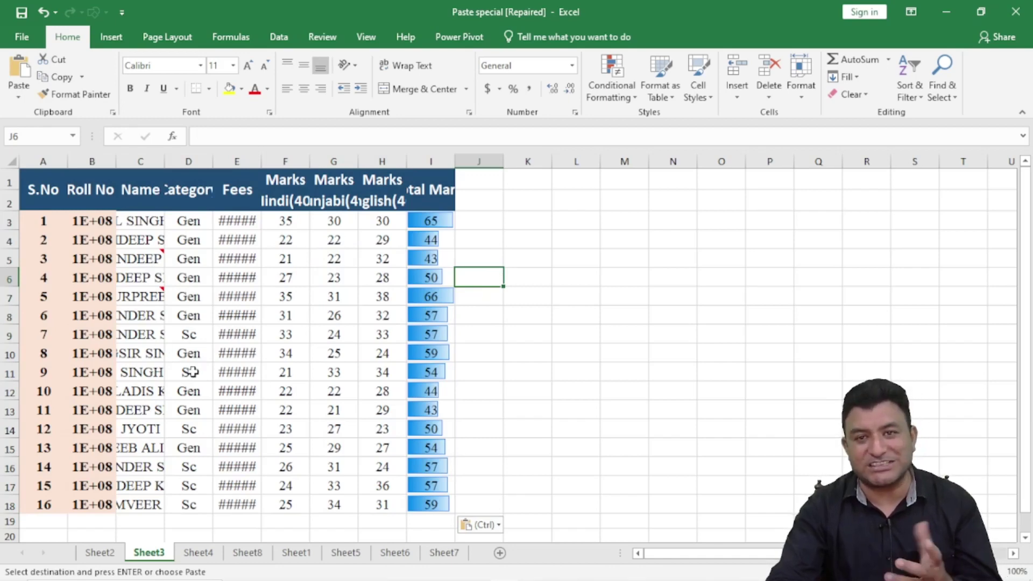
# Undo the borderless paste and paste the marks table at A1 with Transpose.
pyautogui.hotkey('ctrl', 'z')
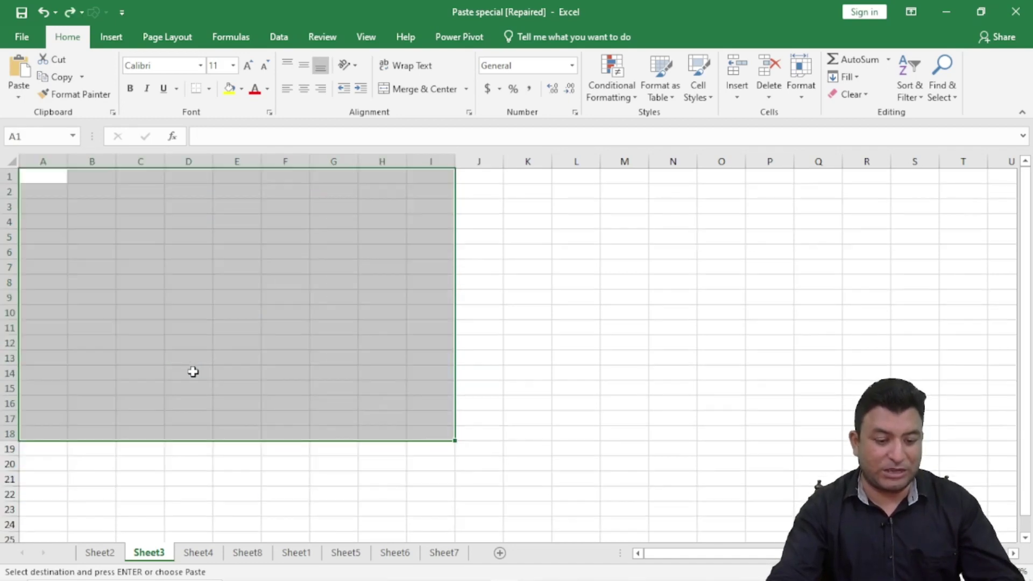
pyautogui.click(45, 174)
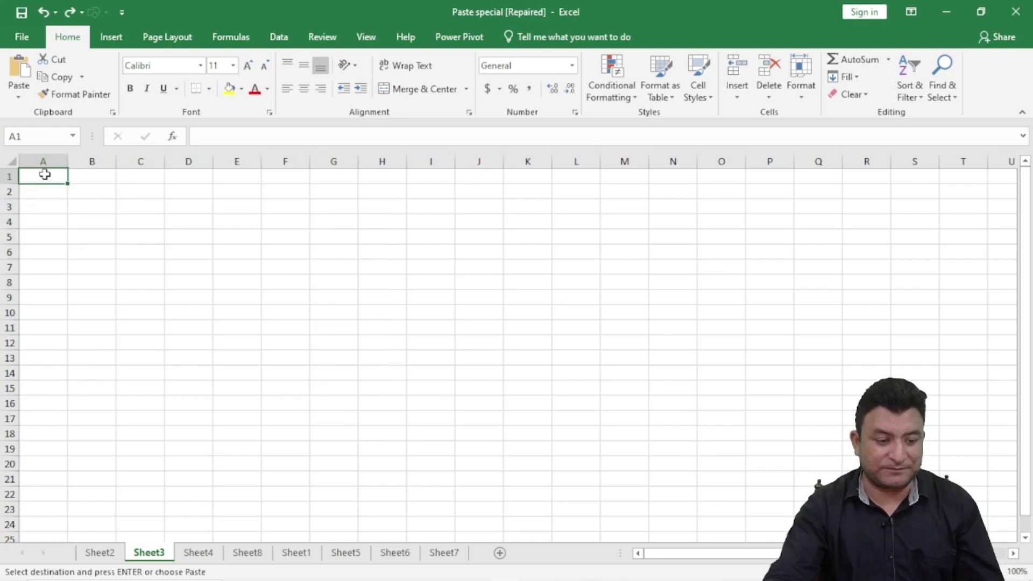
pyautogui.click(18, 93)
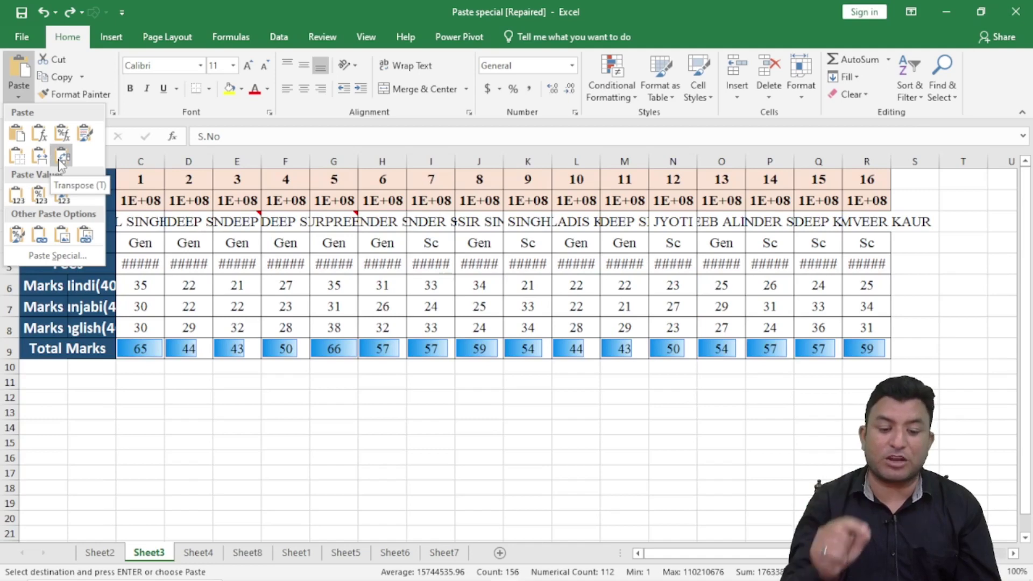
pyautogui.click(60, 160)
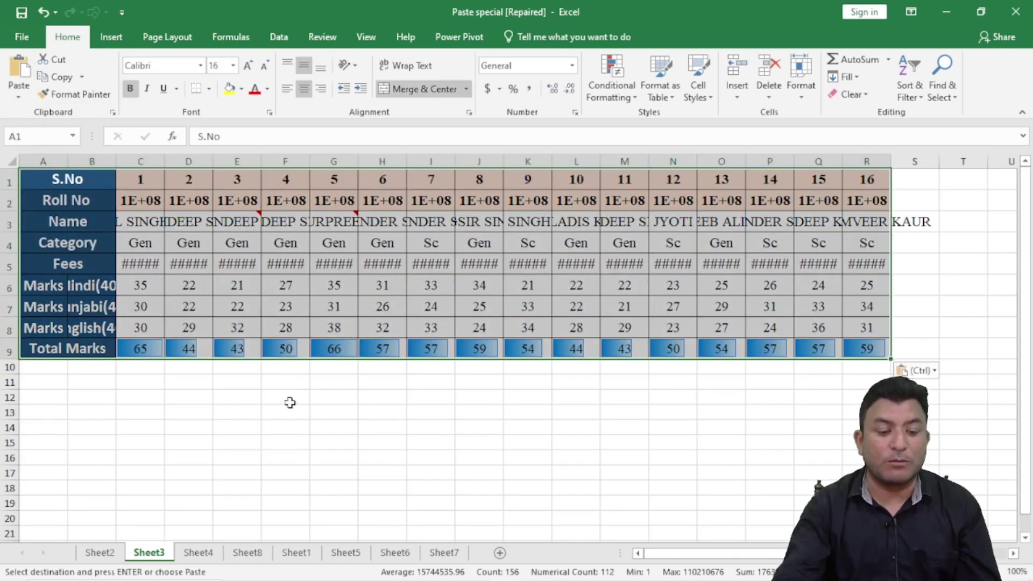
pyautogui.click(309, 439)
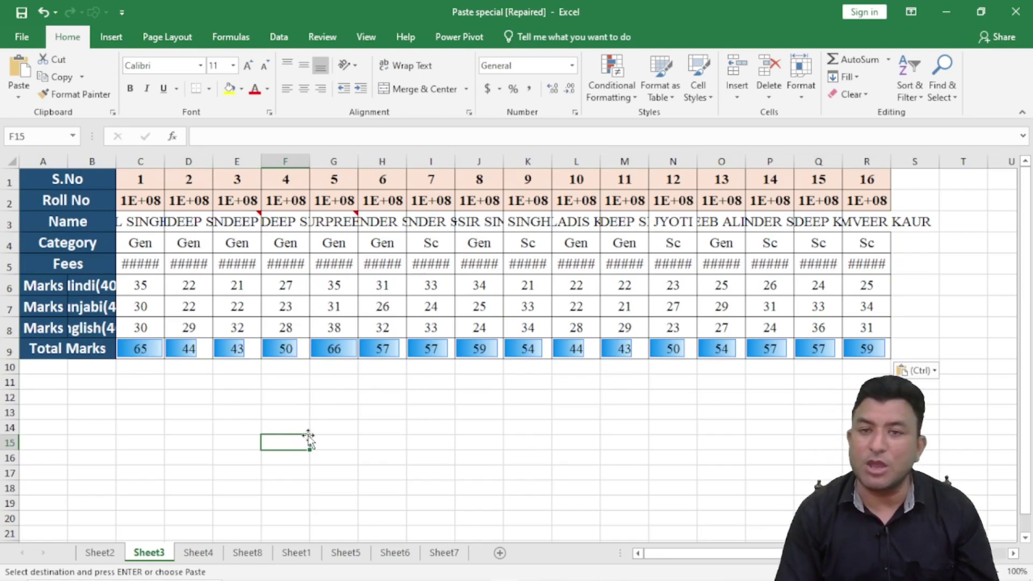
# Undo the transposed paste and paste the marks table at A1 as Values only.
pyautogui.hotkey('ctrl', 'z')
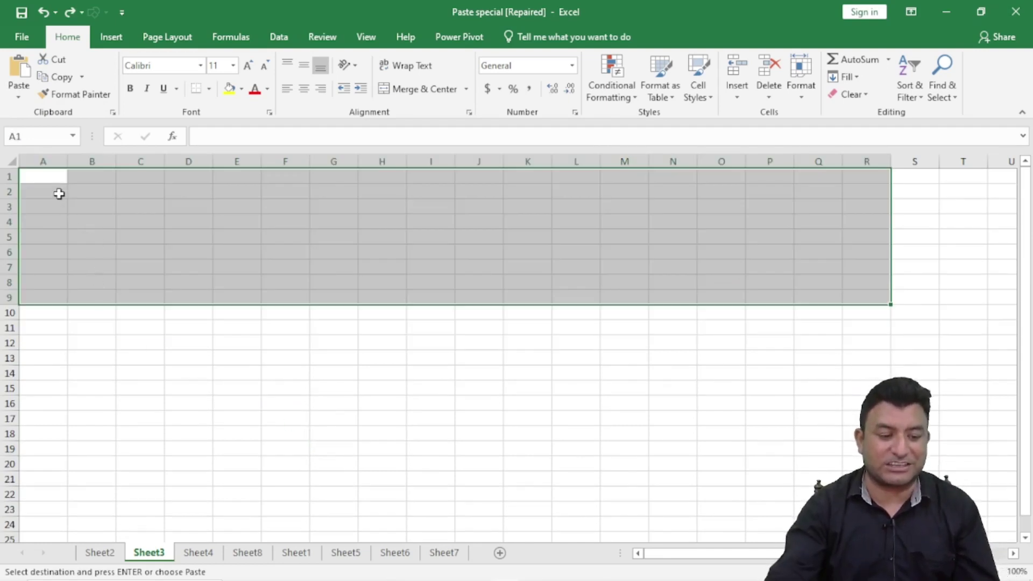
pyautogui.click(47, 171)
pyautogui.click(18, 98)
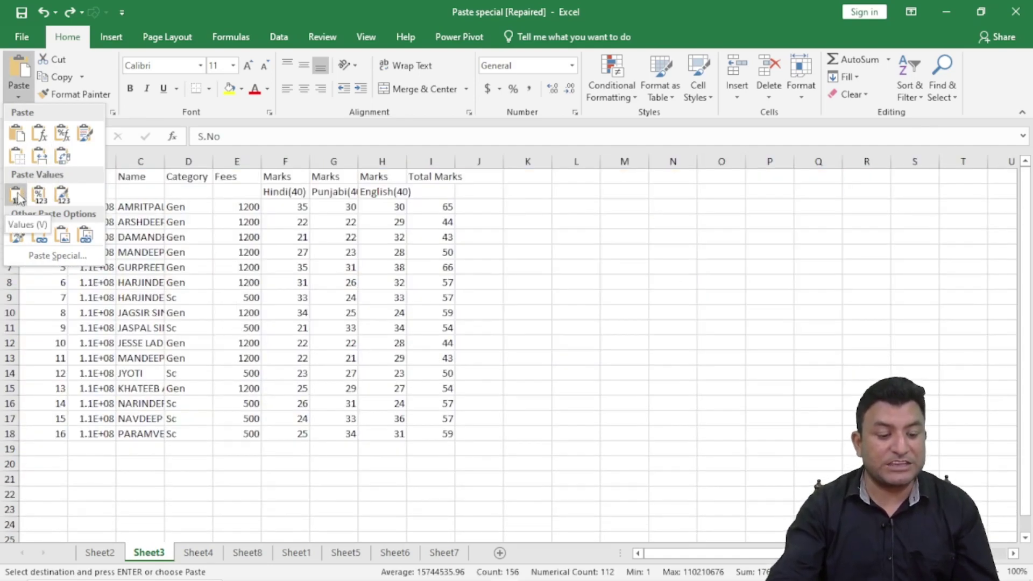
pyautogui.click(17, 198)
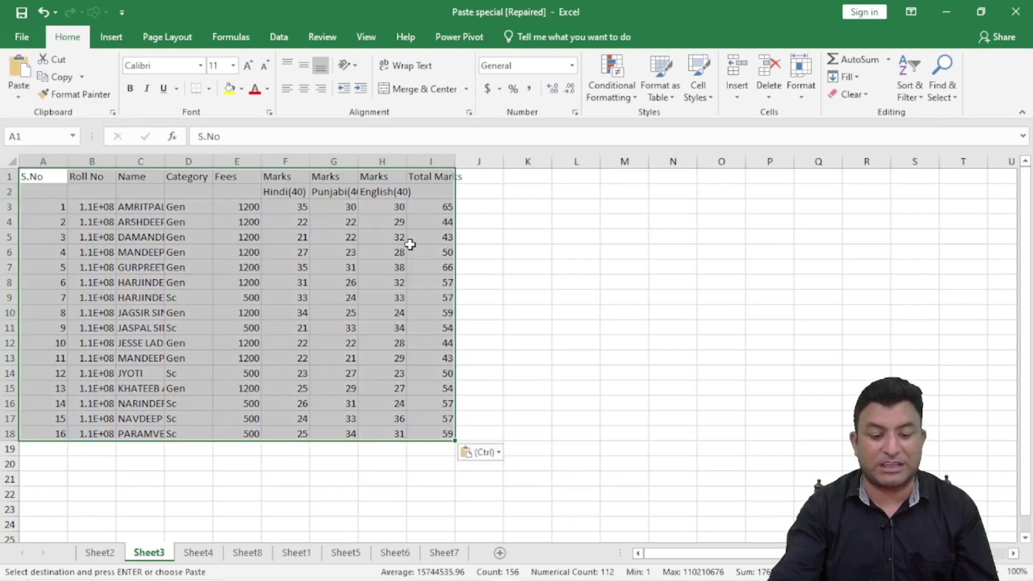
# Inspect the Total Marks cells I3:I18 and the marks in row 3 to check whether they hold plain values.
pyautogui.click(447, 263)
pyautogui.moveTo(438, 207); pyautogui.dragTo(450, 434)
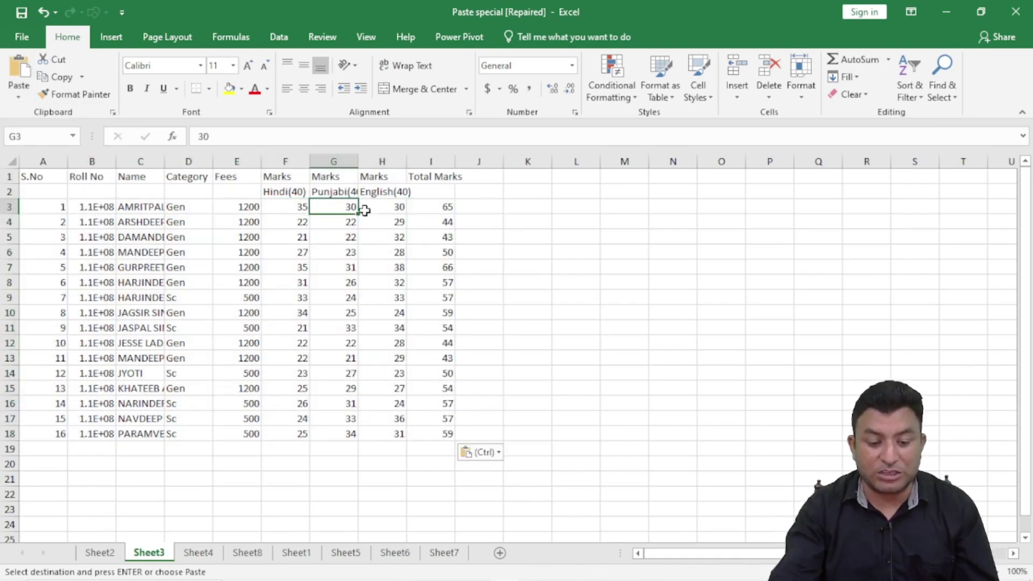
pyautogui.click(394, 210)
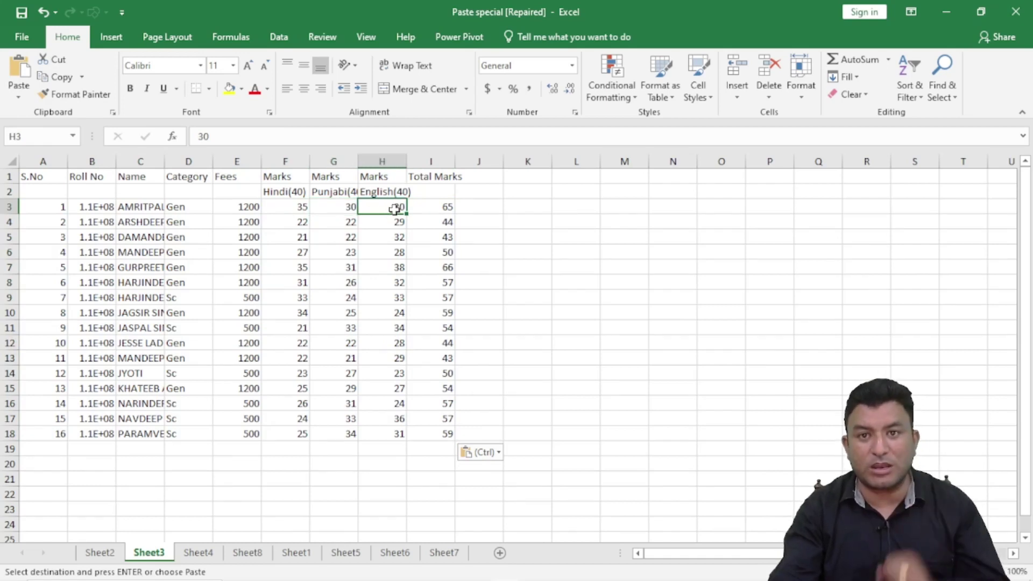
pyautogui.click(445, 210)
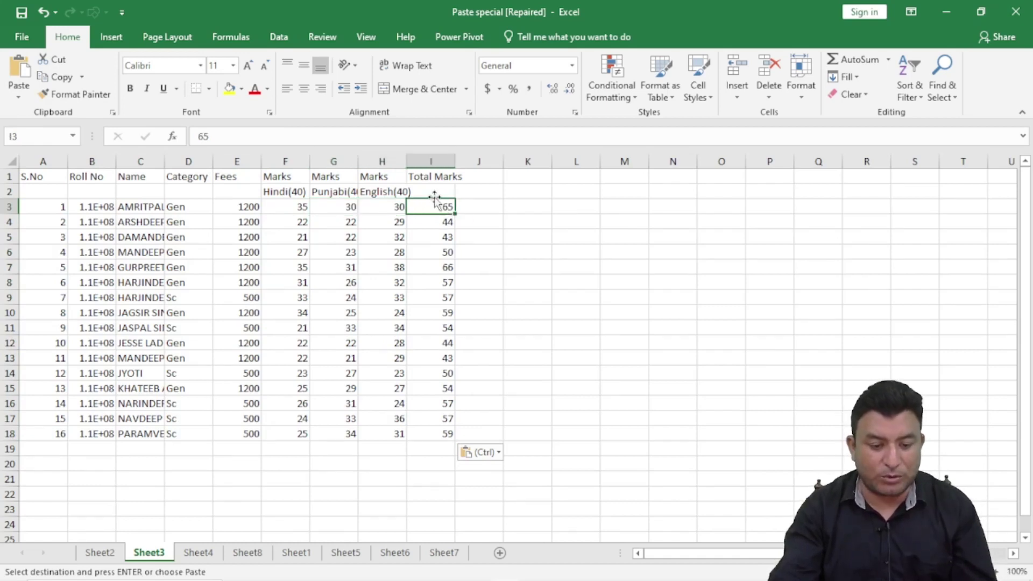
# Compare the pasted Total Marks cells on Sheet3 with source cell I3 on Sheet2, and review the paste shortcut list on Sheet4.
pyautogui.moveTo(442, 210); pyautogui.dragTo(447, 418)
pyautogui.click(438, 270)
pyautogui.click(438, 330)
pyautogui.click(427, 374)
pyautogui.click(437, 238)
pyautogui.click(443, 194)
pyautogui.click(448, 265)
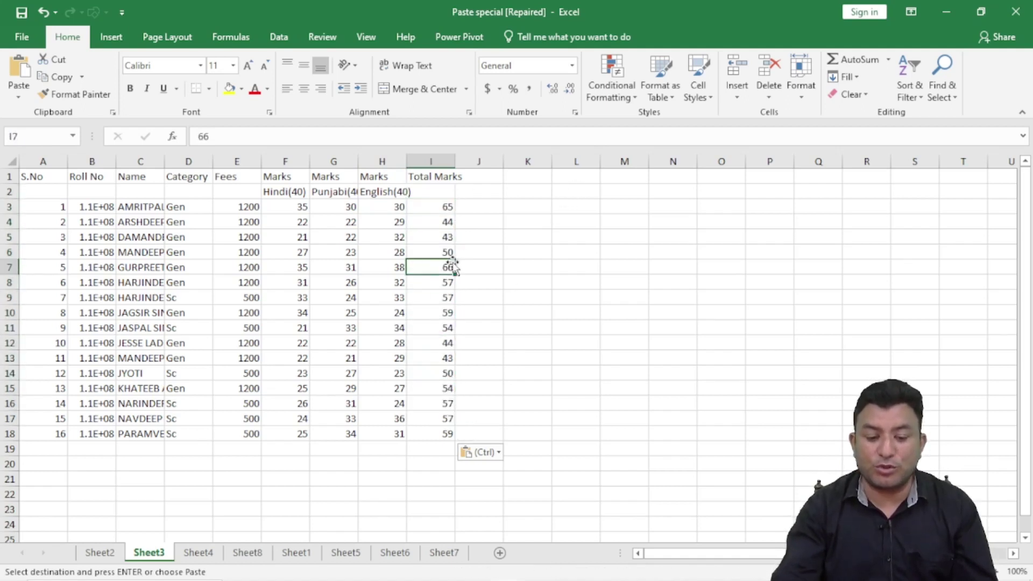
pyautogui.click(110, 553)
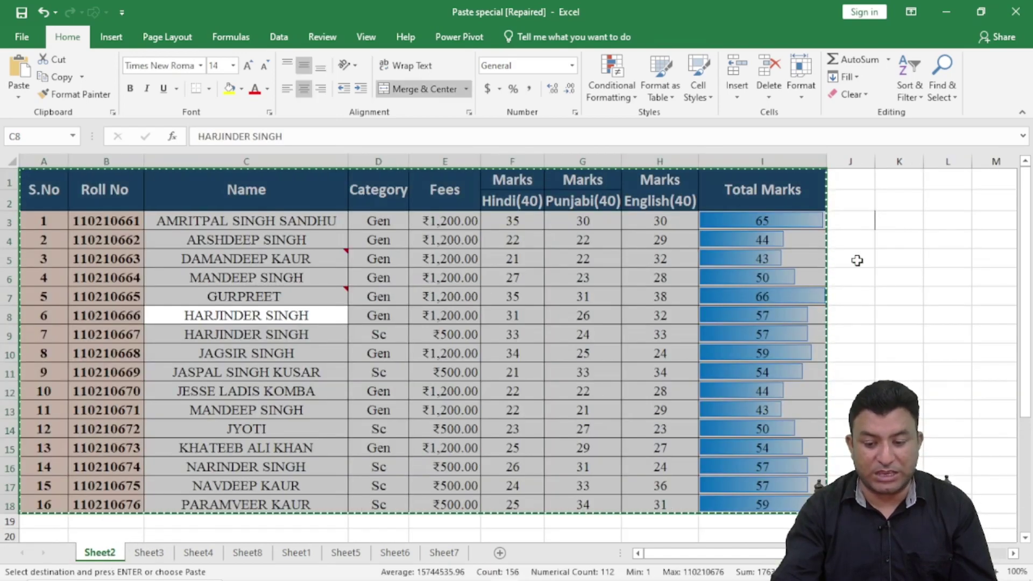
pyautogui.click(763, 222)
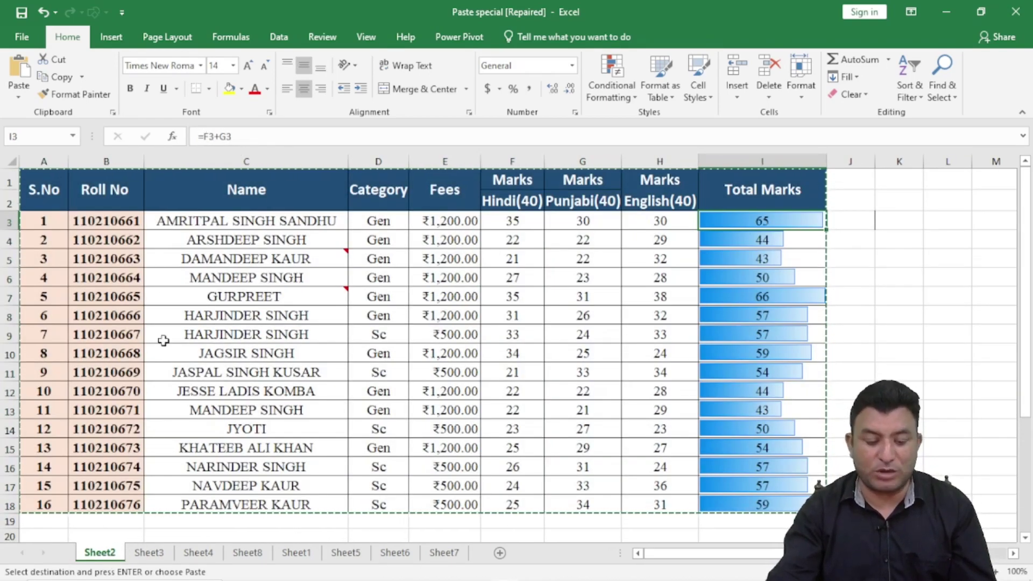
pyautogui.click(195, 557)
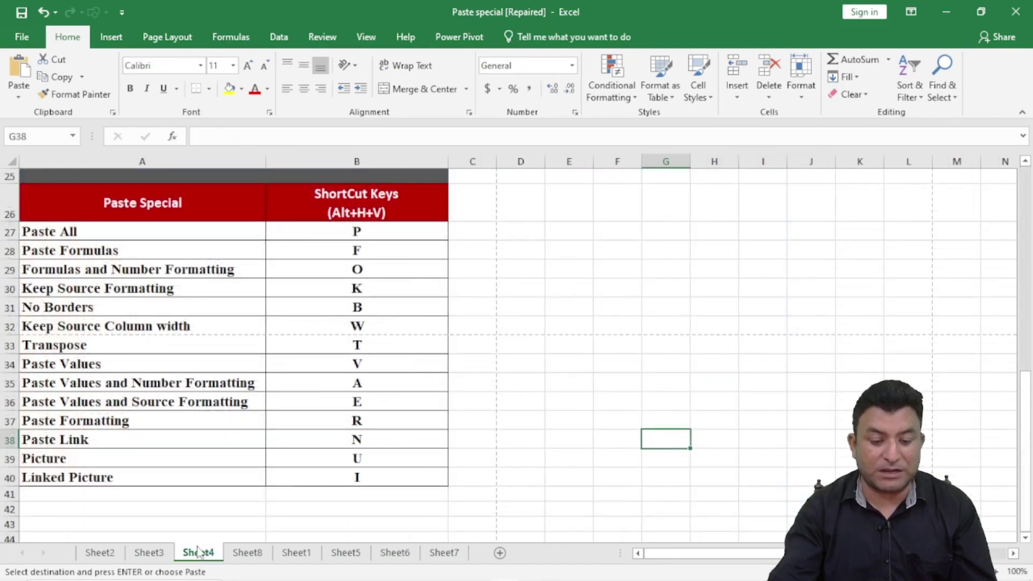
pyautogui.click(151, 551)
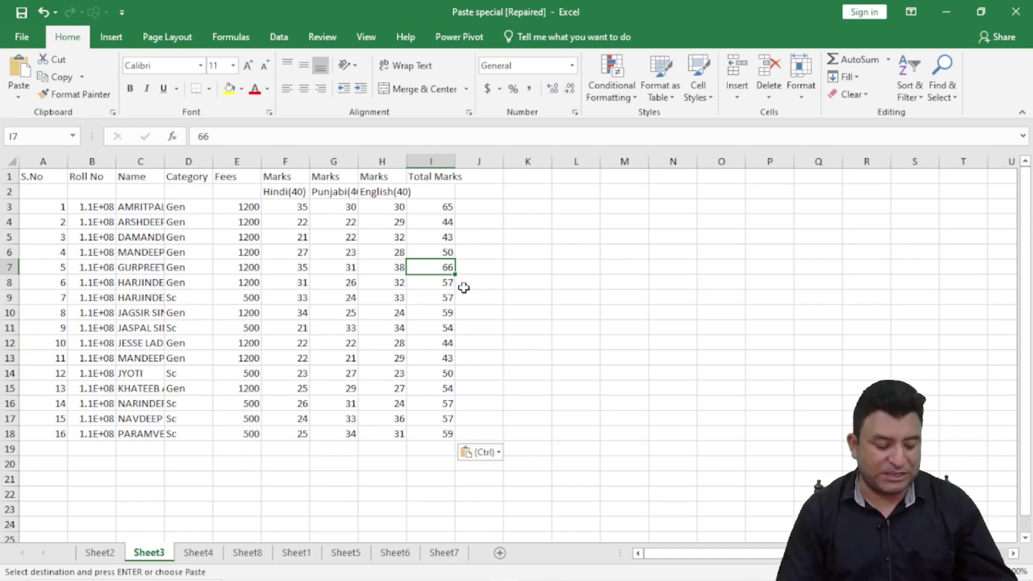
# Undo the values-only paste, paste the marks table at A1 with Values & Number Formatting, and check the Fees and Total Marks cells.
pyautogui.hotkey('ctrl', 'z')
pyautogui.click(38, 192)
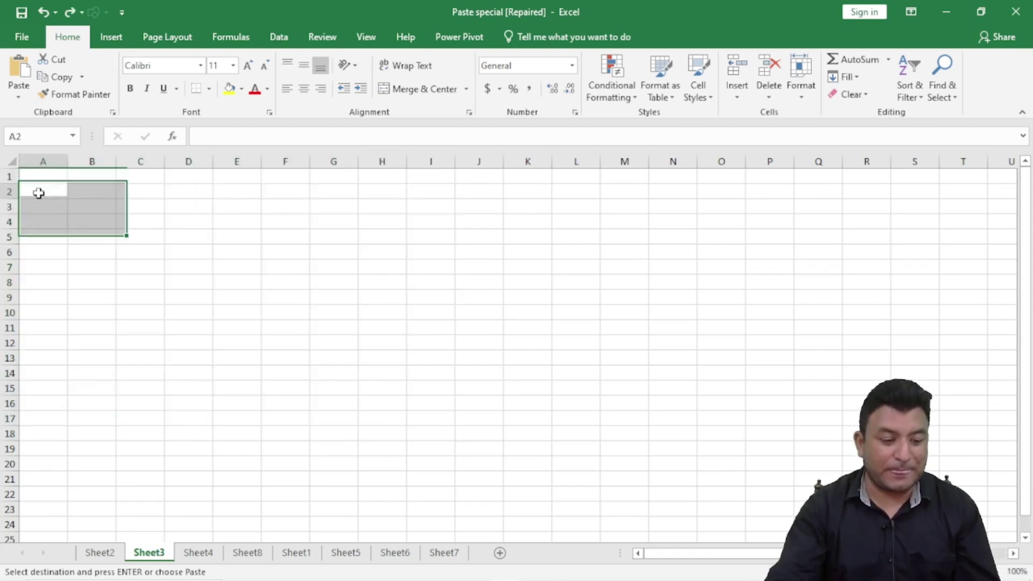
pyautogui.click(37, 176)
pyautogui.click(17, 97)
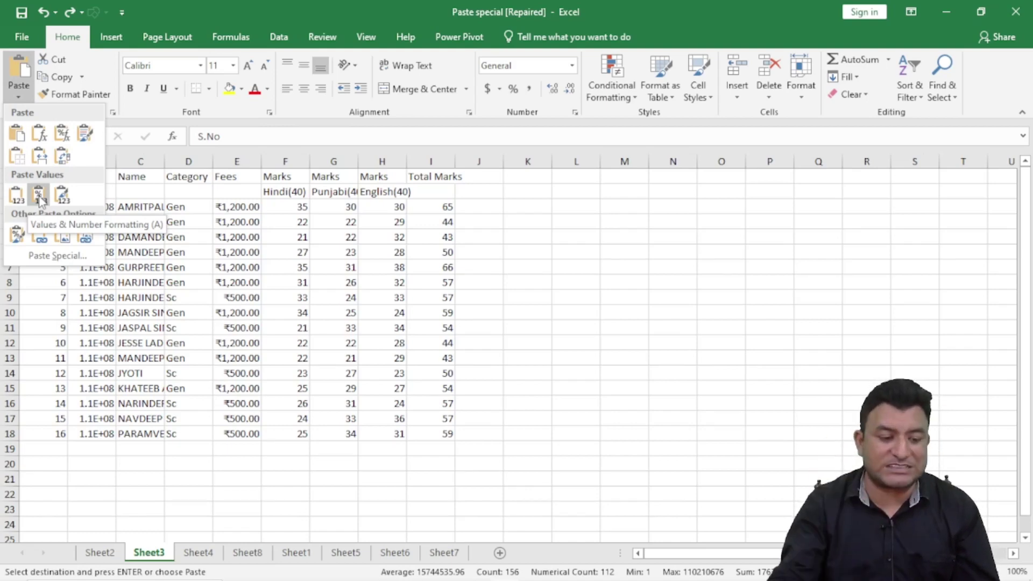
pyautogui.click(39, 197)
pyautogui.click(286, 283)
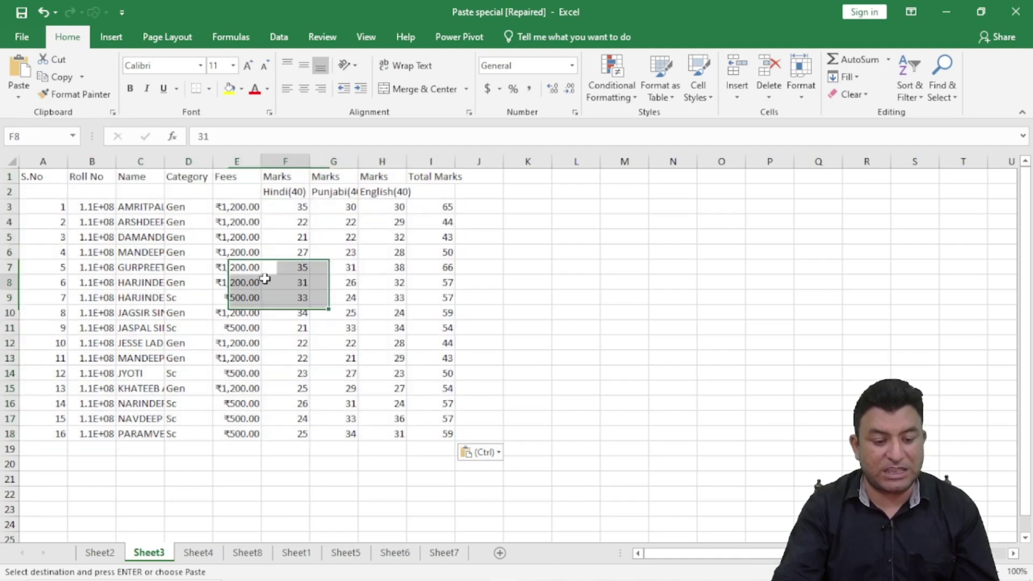
pyautogui.moveTo(234, 211); pyautogui.dragTo(234, 434)
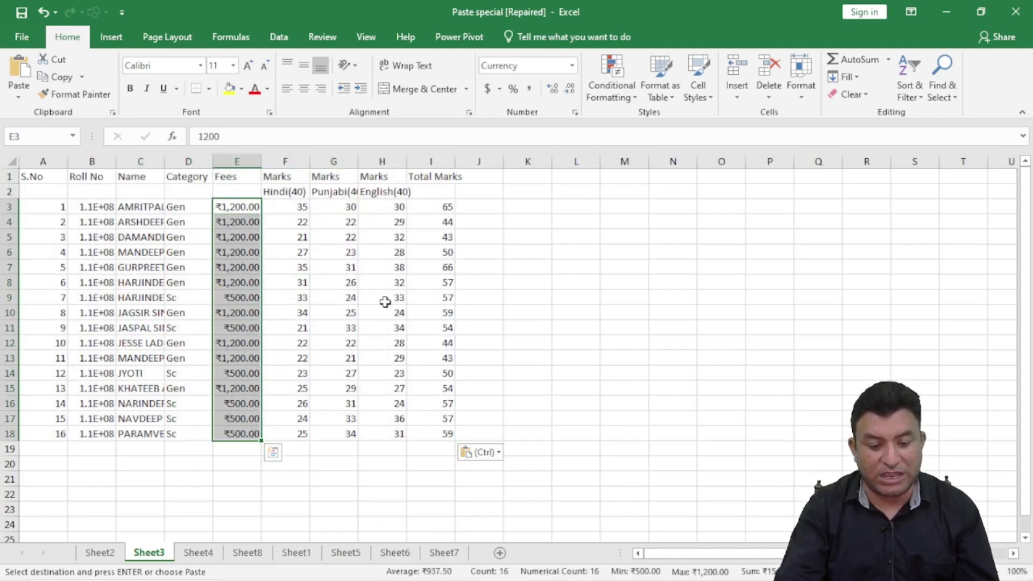
pyautogui.click(444, 264)
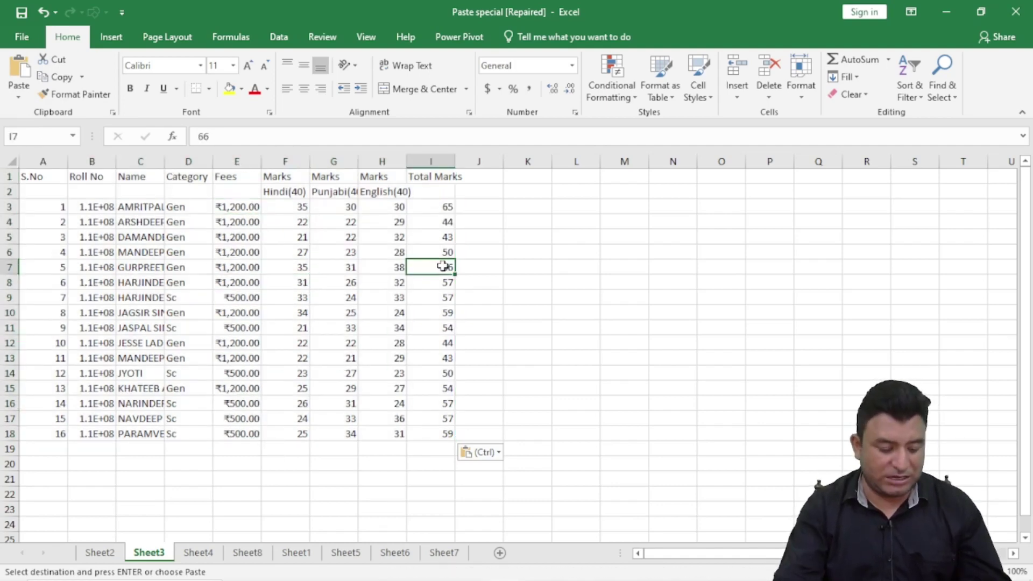
# Undo the values and number formatting paste and paste the marks table at A1 with Values & Source Formatting.
pyautogui.hotkey('ctrl', 'z')
pyautogui.hotkey('ctrl', 'z')
pyautogui.hotkey('ctrl', 'z')
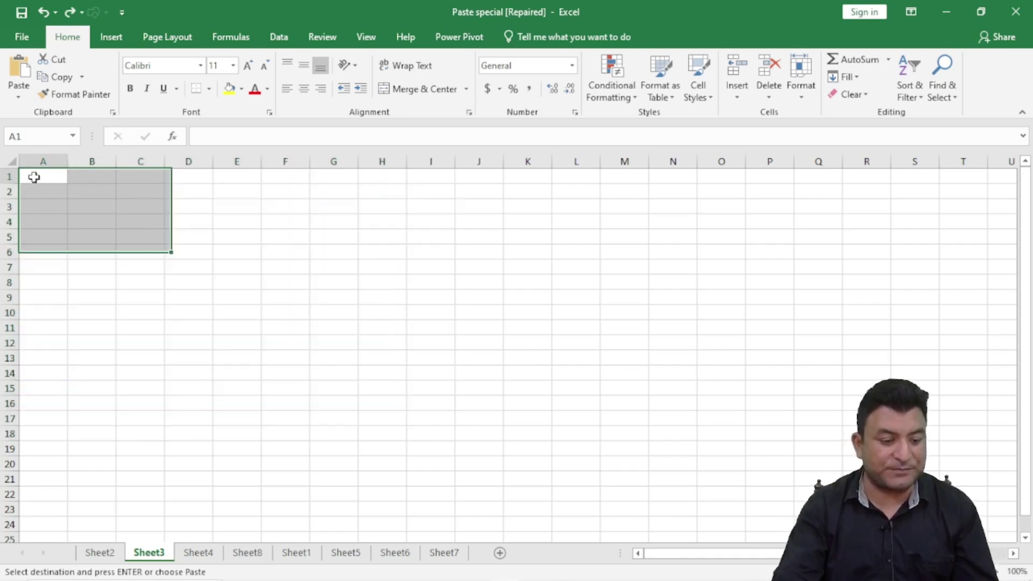
pyautogui.click(18, 96)
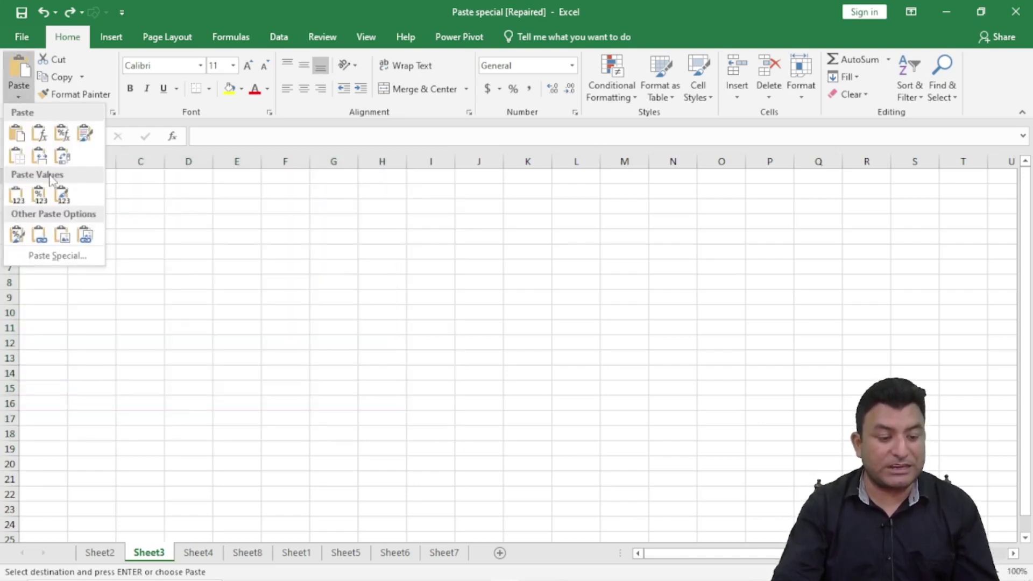
pyautogui.click(63, 199)
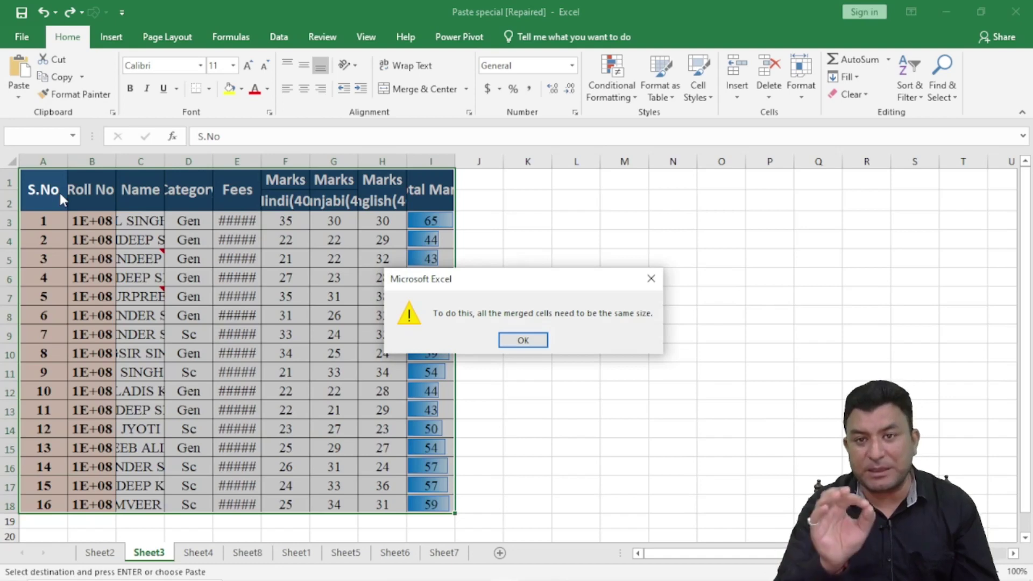
pyautogui.click(519, 339)
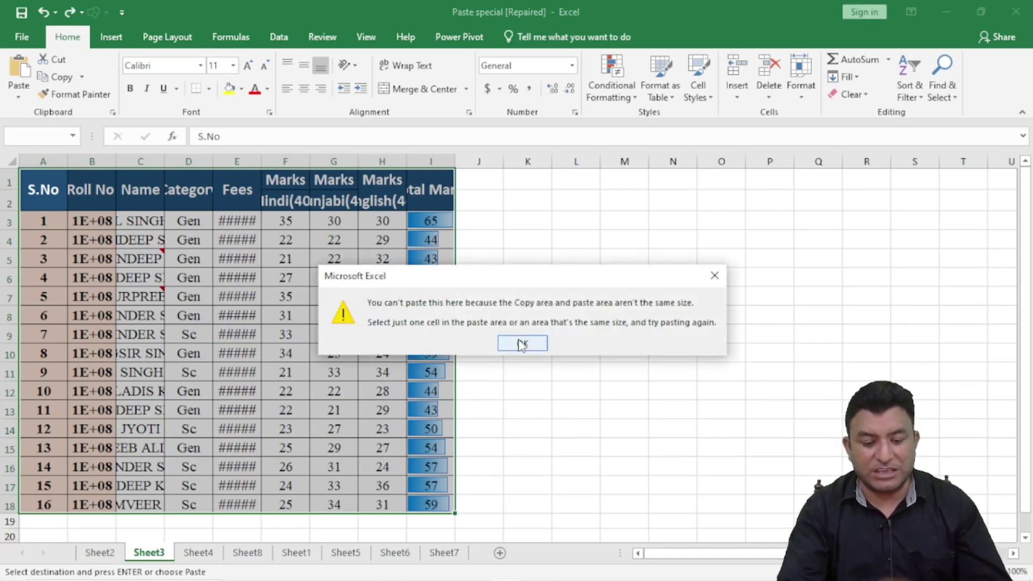
pyautogui.click(522, 344)
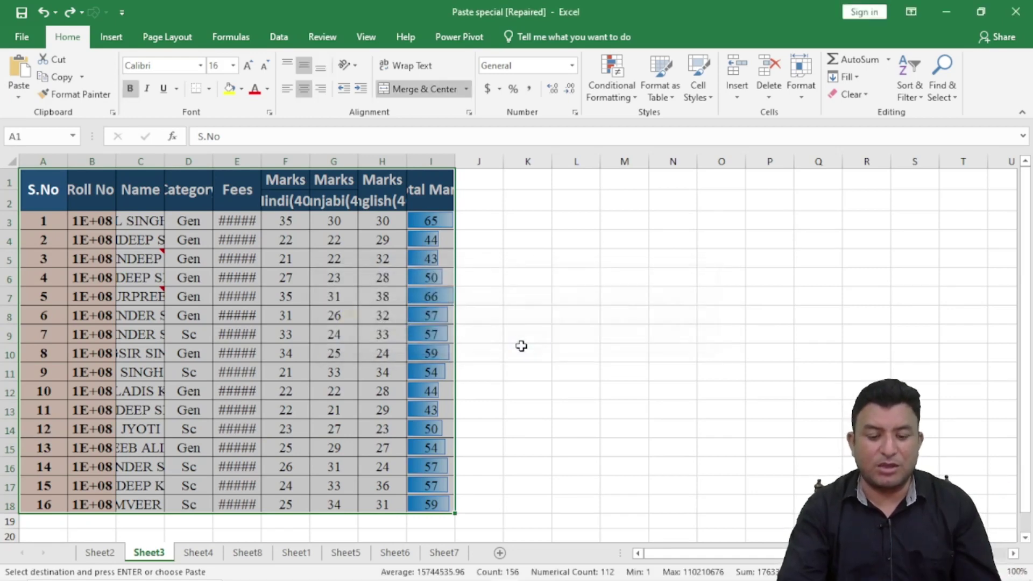
# Autofit the widths of columns A to I on Sheet3 and undo the width change.
pyautogui.click(530, 336)
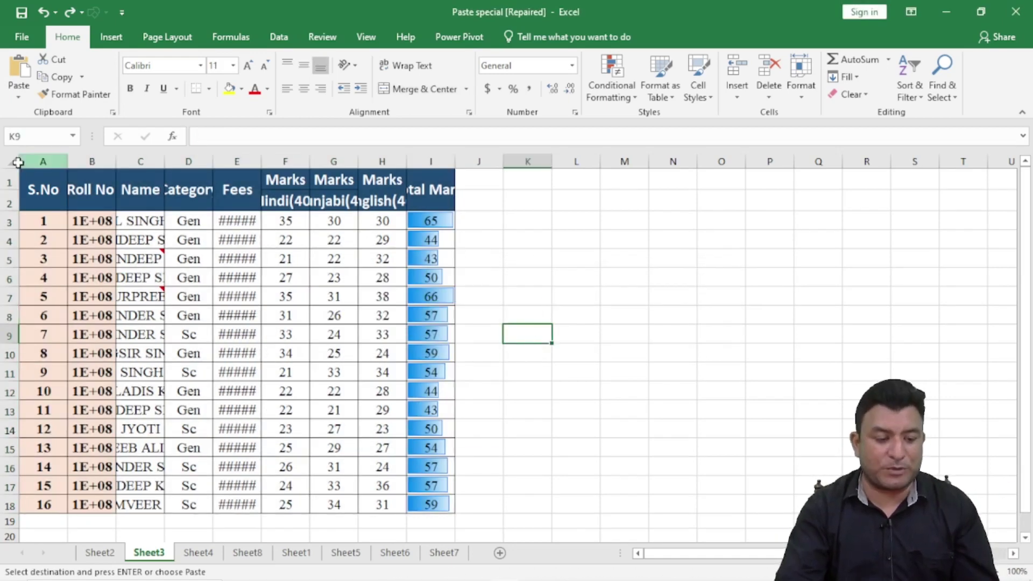
pyautogui.moveTo(33, 161); pyautogui.dragTo(430, 162)
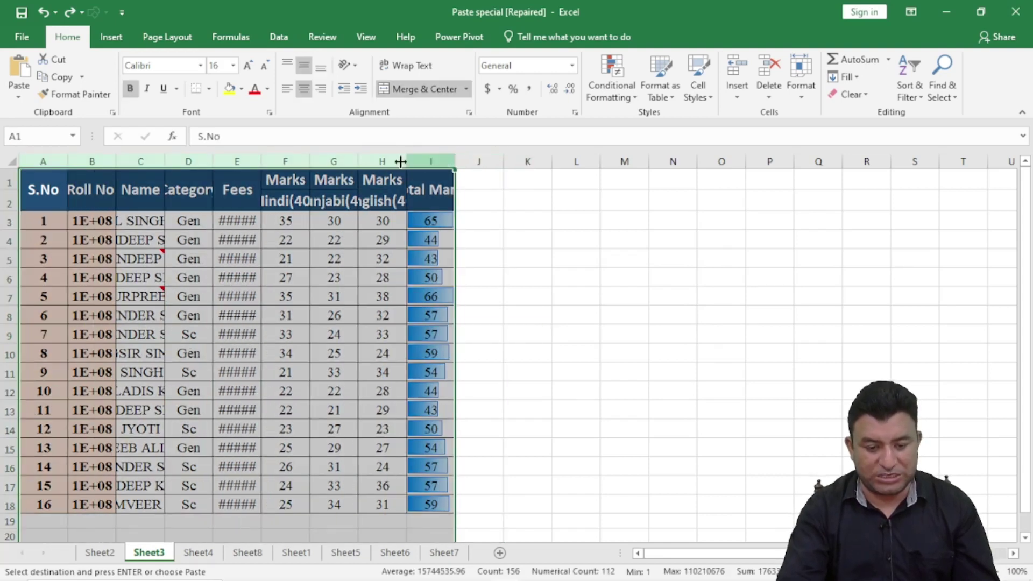
pyautogui.hotkey('ctrl', 'y')
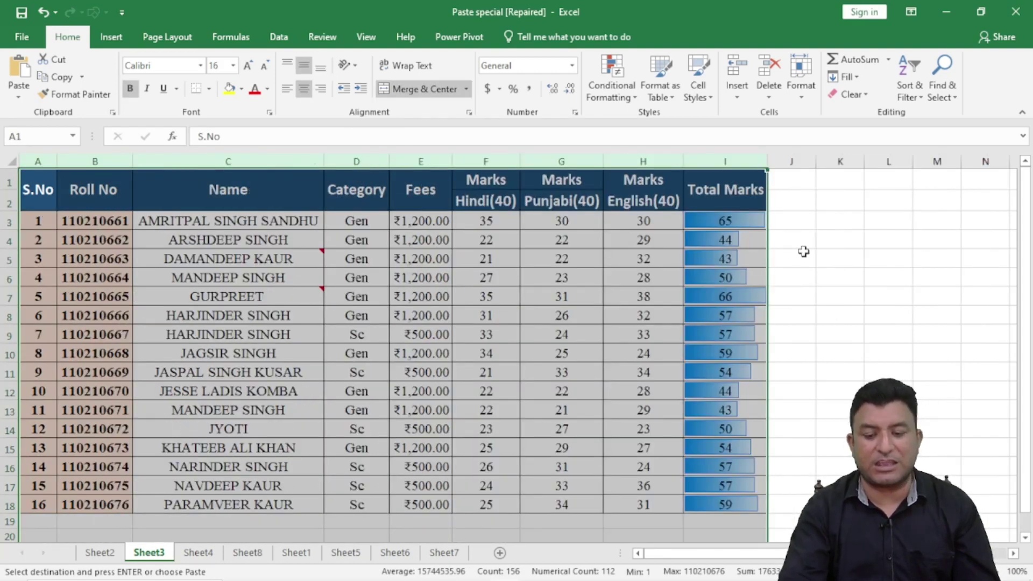
pyautogui.click(802, 252)
pyautogui.hotkey('ctrl', 'z')
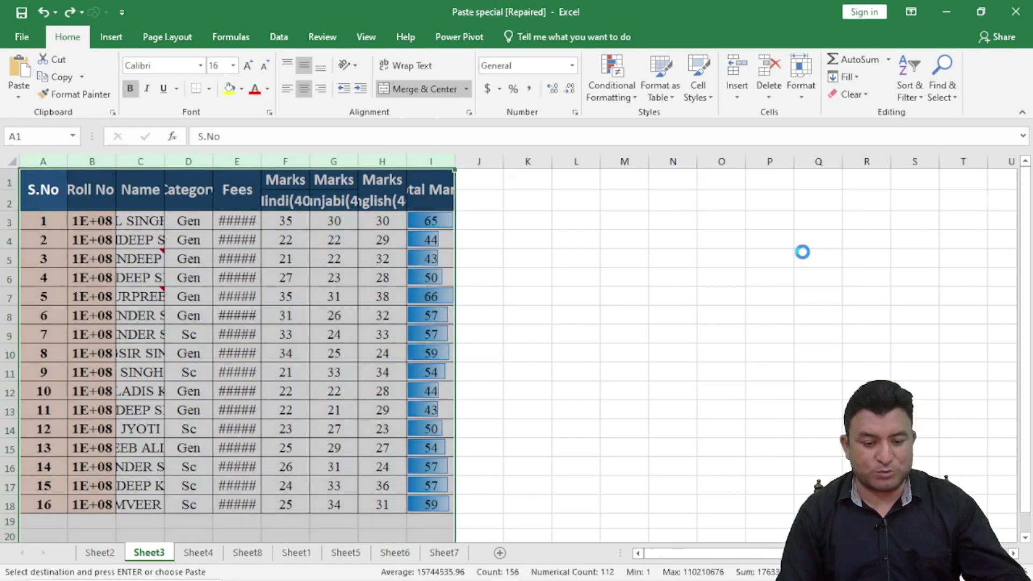
pyautogui.hotkey('ctrl', 'pagedown')
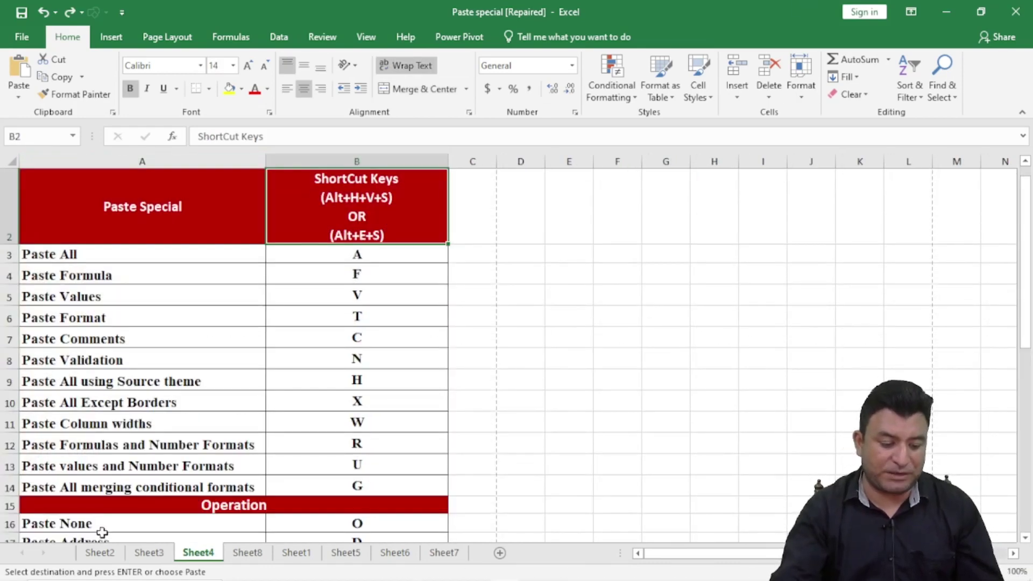
pyautogui.click(100, 552)
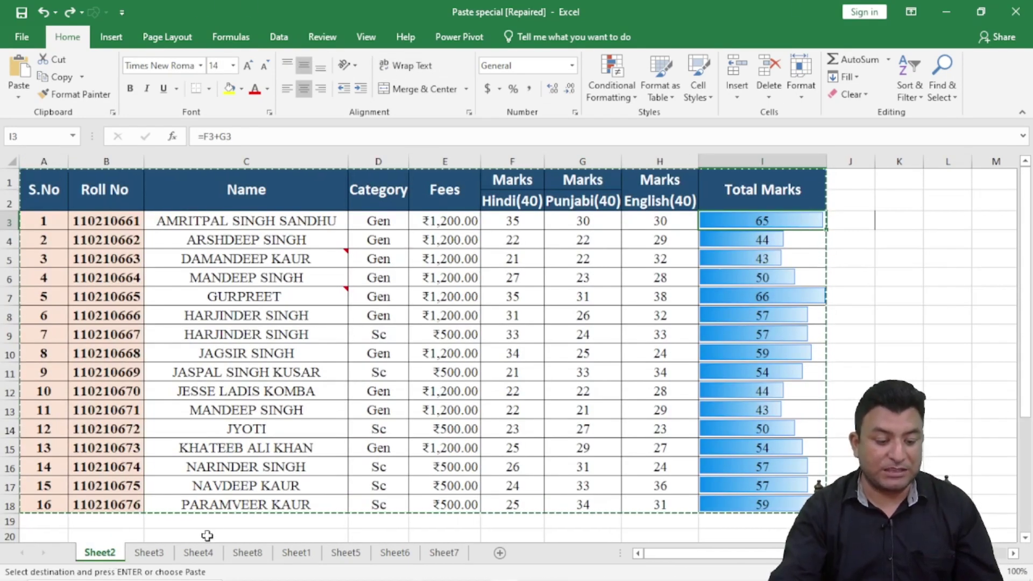
pyautogui.click(198, 553)
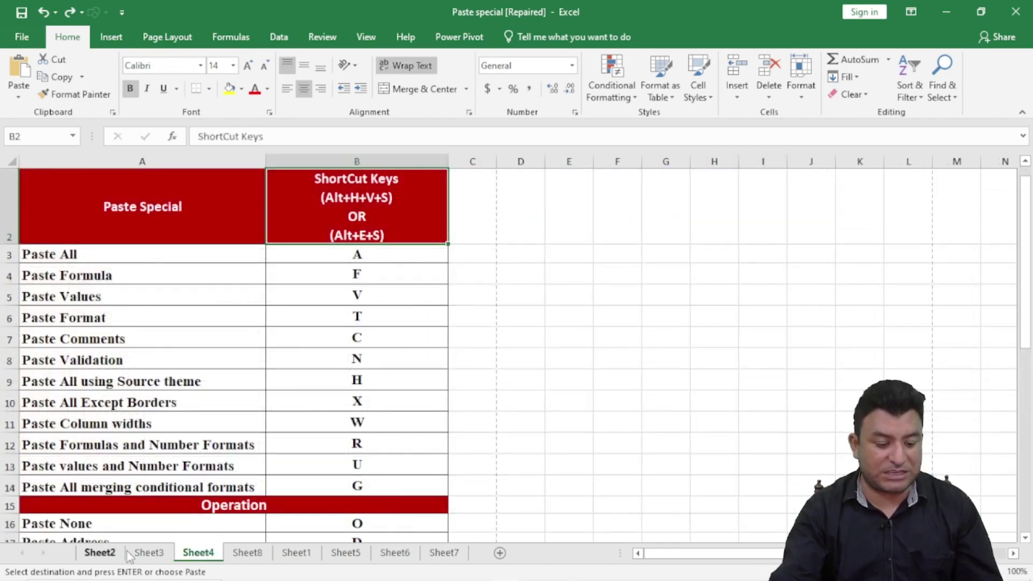
pyautogui.click(149, 552)
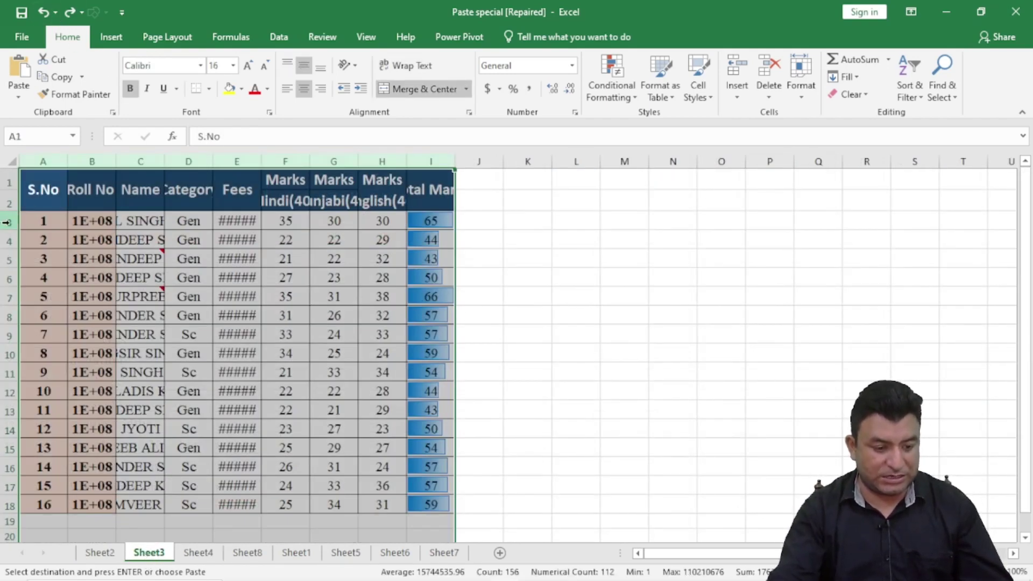
# Clear the contents of rows 1 to 18 on Sheet3 and delete columns A to I to empty the sheet.
pyautogui.click(8, 179)
pyautogui.moveTo(7, 180); pyautogui.dragTo(8, 506)
pyautogui.rightClick(69, 347)
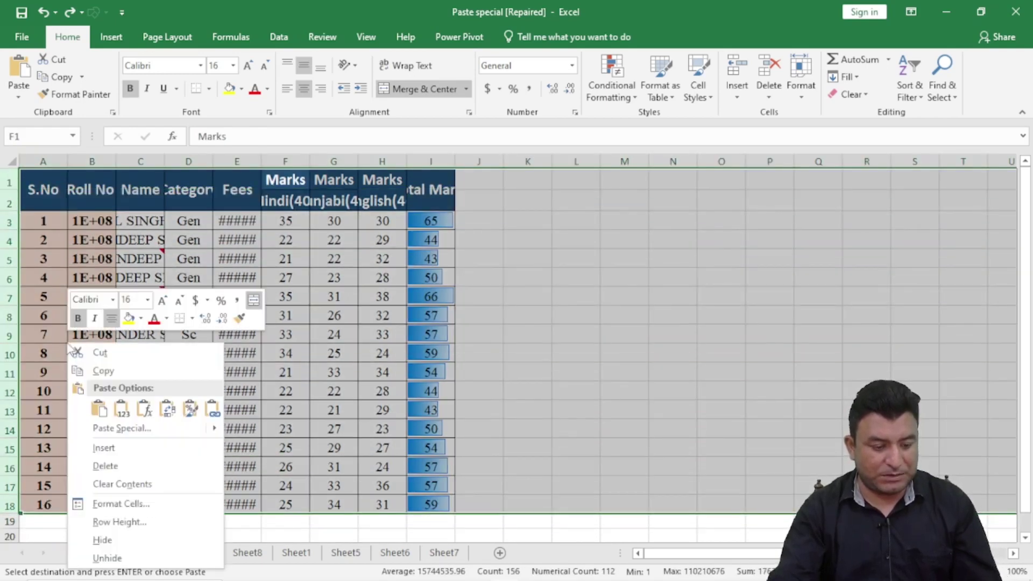
pyautogui.click(123, 484)
pyautogui.moveTo(133, 303)
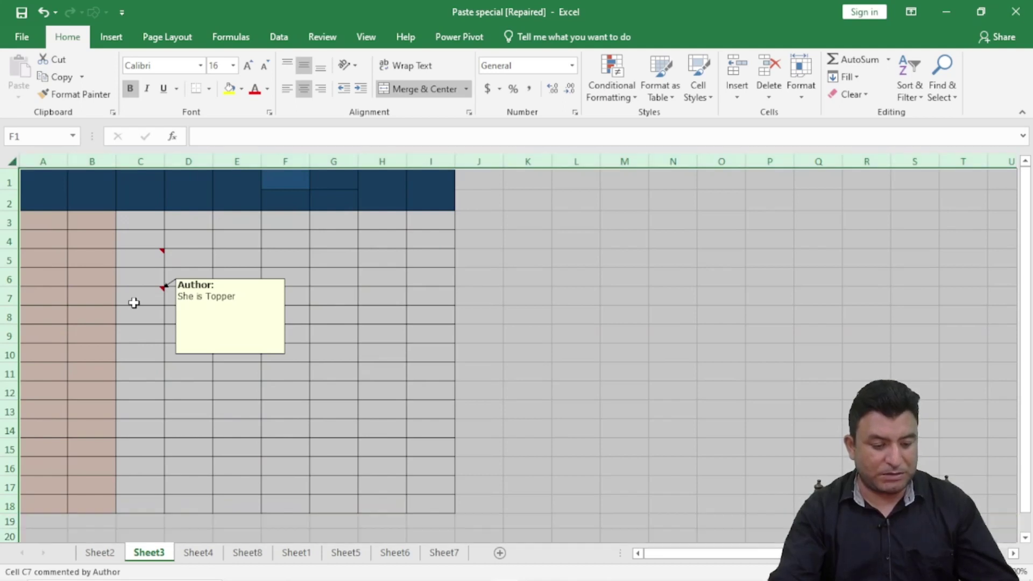
pyautogui.moveTo(47, 155); pyautogui.dragTo(417, 148)
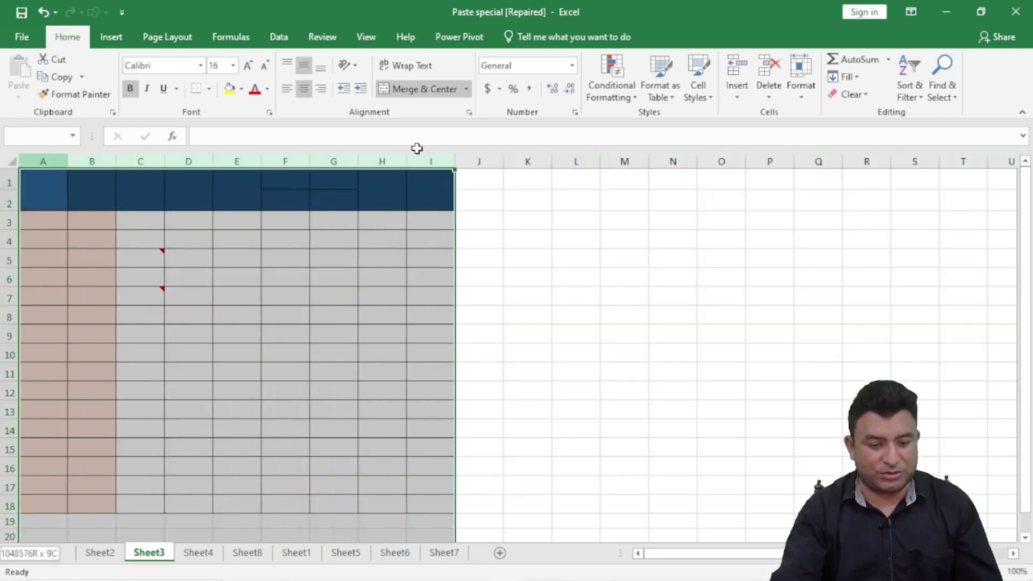
pyautogui.rightClick(422, 154)
pyautogui.click(458, 279)
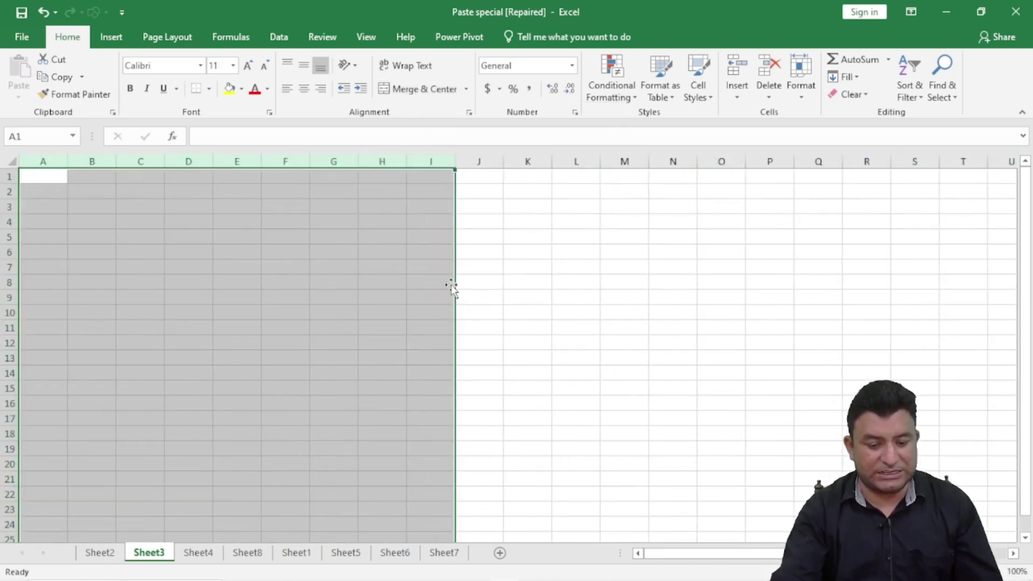
pyautogui.click(121, 295)
pyautogui.click(45, 176)
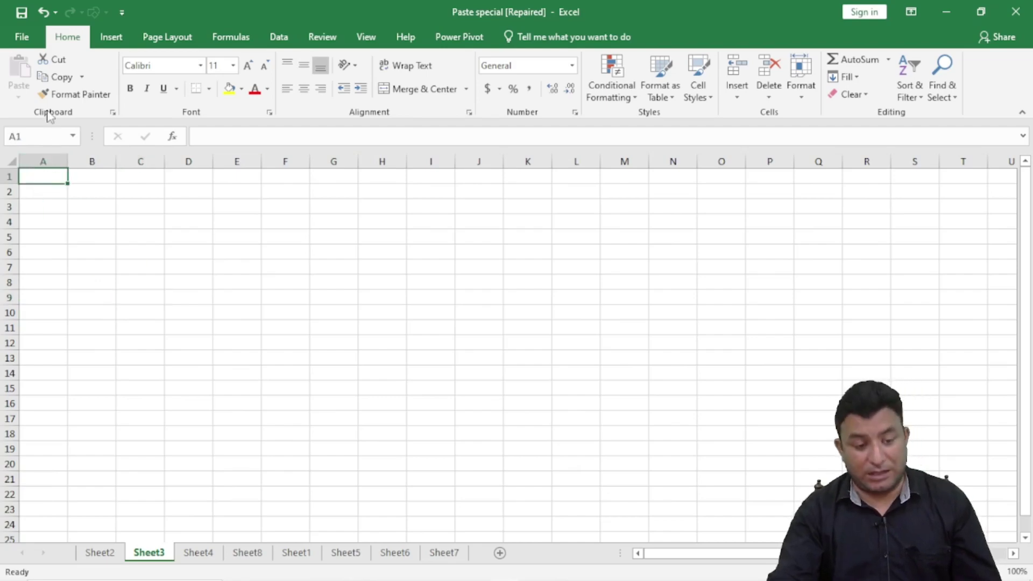
# Copy the entire marks table on Sheet2 again.
pyautogui.click(109, 549)
pyautogui.hotkey('ctrl', 'a')
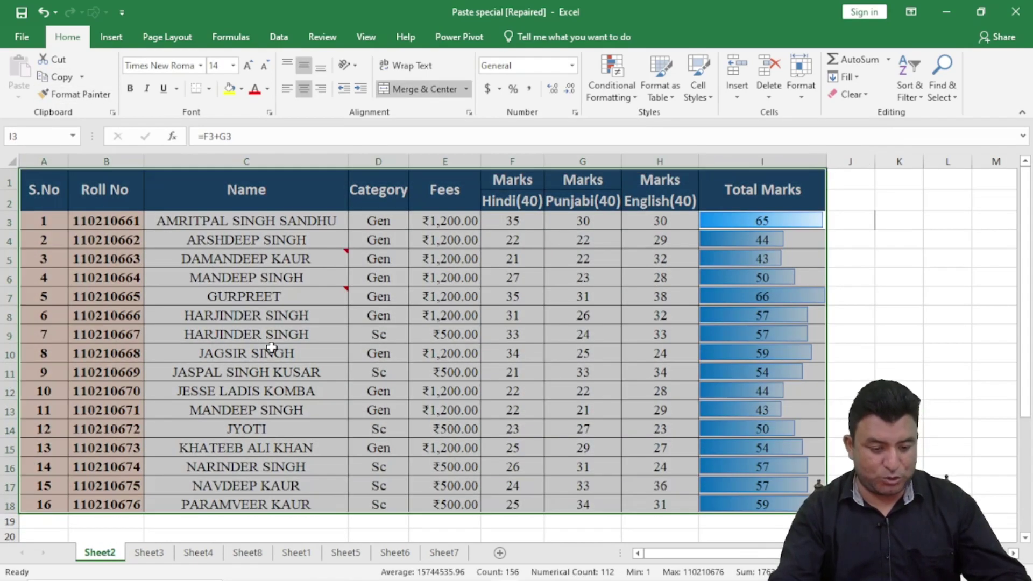
pyautogui.hotkey('ctrl', 'c')
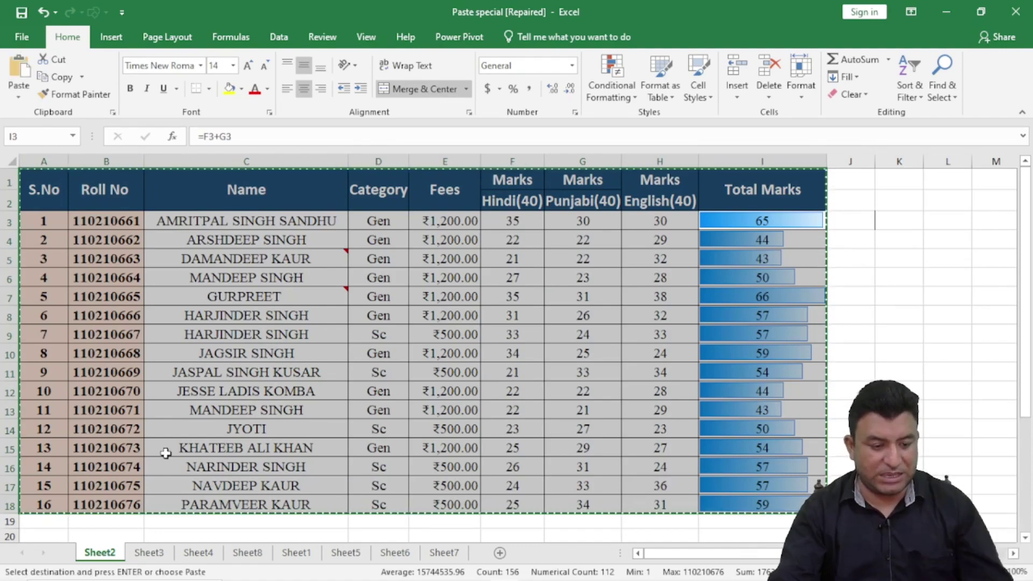
# Paste only the copied table's Formatting at A1 on Sheet3 and undo the paste.
pyautogui.click(198, 553)
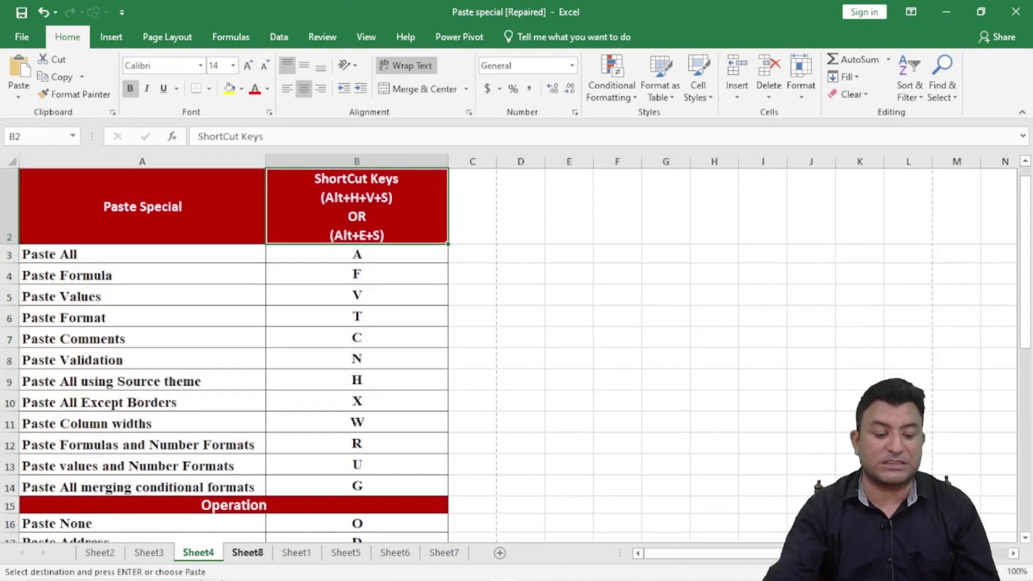
pyautogui.click(148, 554)
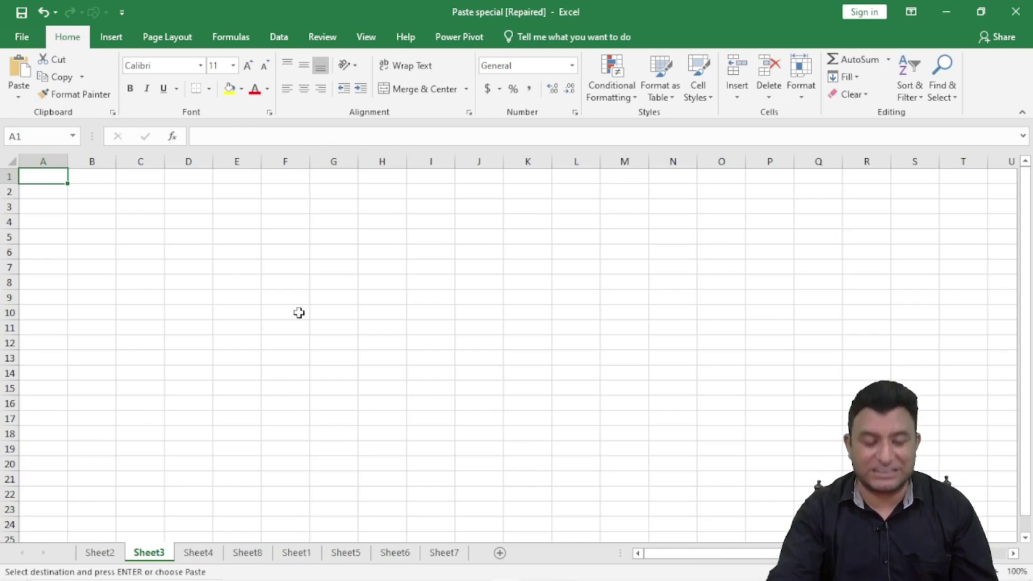
pyautogui.click(17, 99)
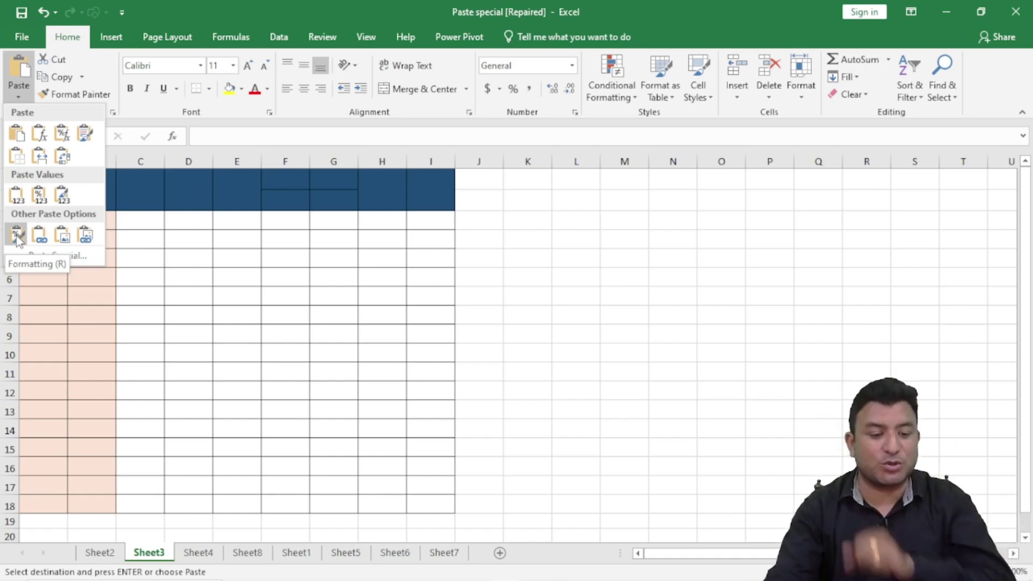
pyautogui.click(17, 235)
pyautogui.click(654, 267)
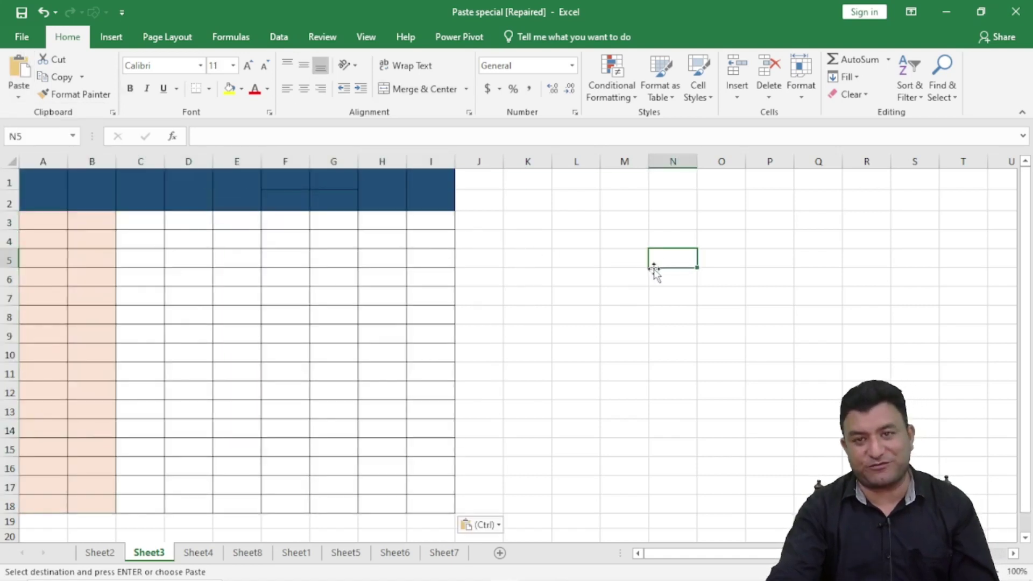
pyautogui.hotkey('ctrl', 'z')
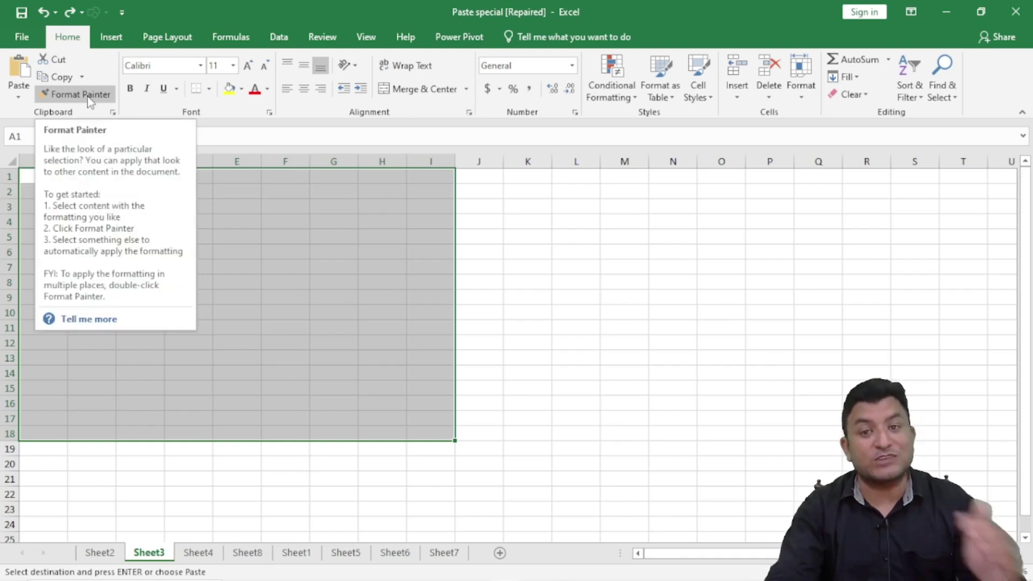
# Paste the copied table as a Paste Link at A1 on Sheet3 and select C8 to inspect its reference.
pyautogui.click(296, 320)
pyautogui.click(45, 176)
pyautogui.click(21, 98)
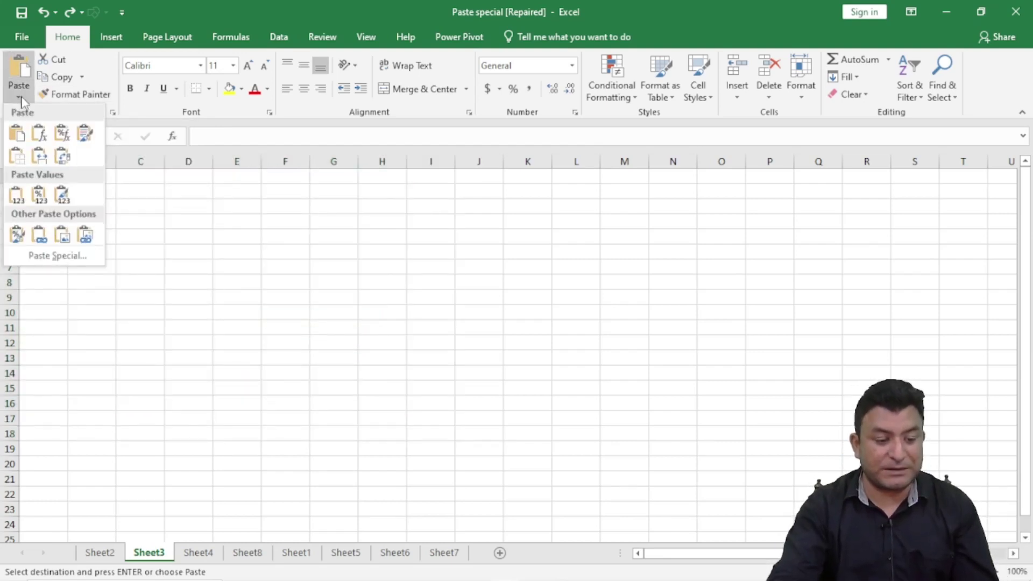
pyautogui.click(42, 240)
pyautogui.click(140, 282)
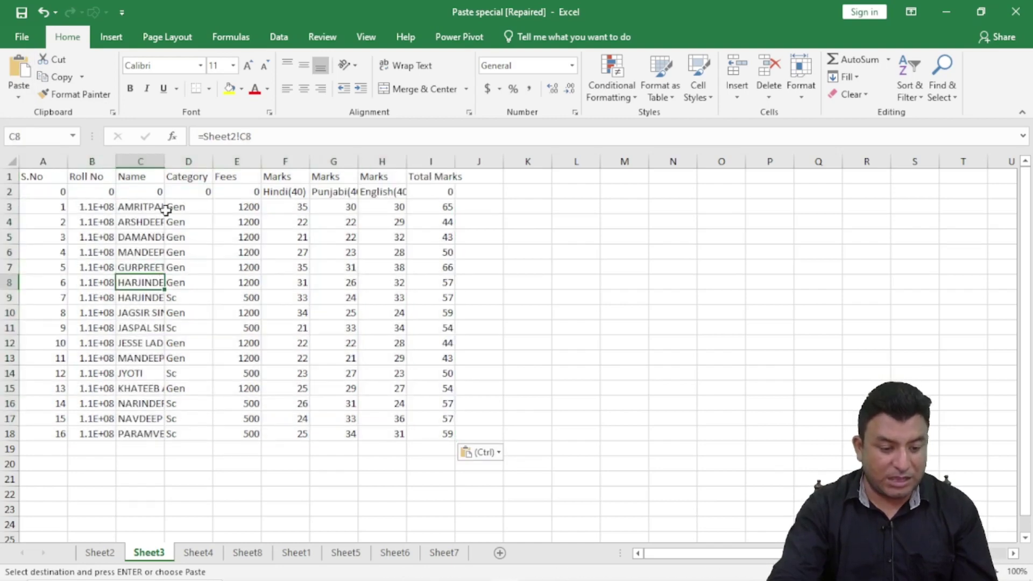
# Autofit the widths of columns A to I holding the linked table on Sheet3.
pyautogui.moveTo(43, 161); pyautogui.dragTo(430, 161)
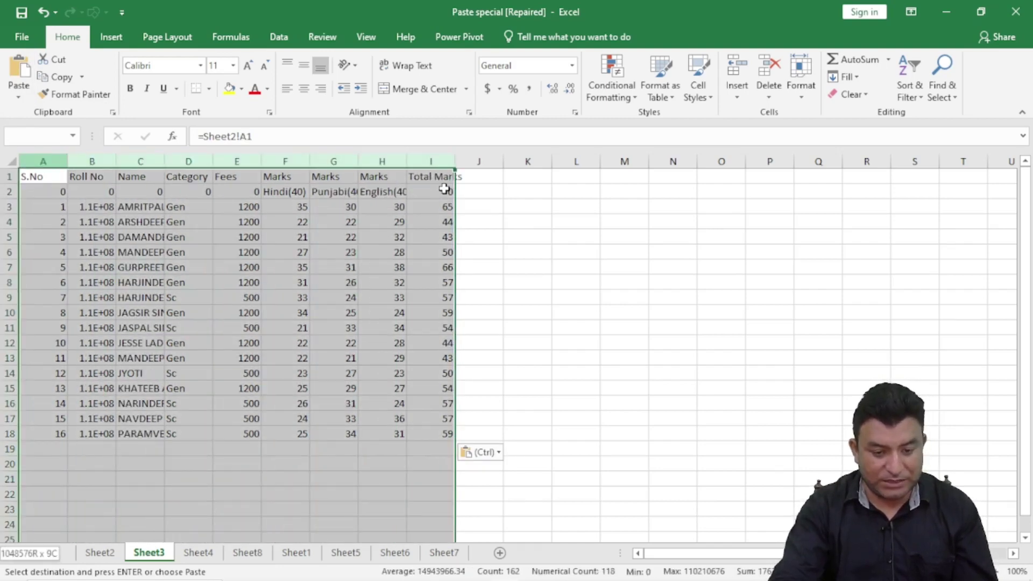
pyautogui.doubleClick(358, 162)
pyautogui.click(425, 314)
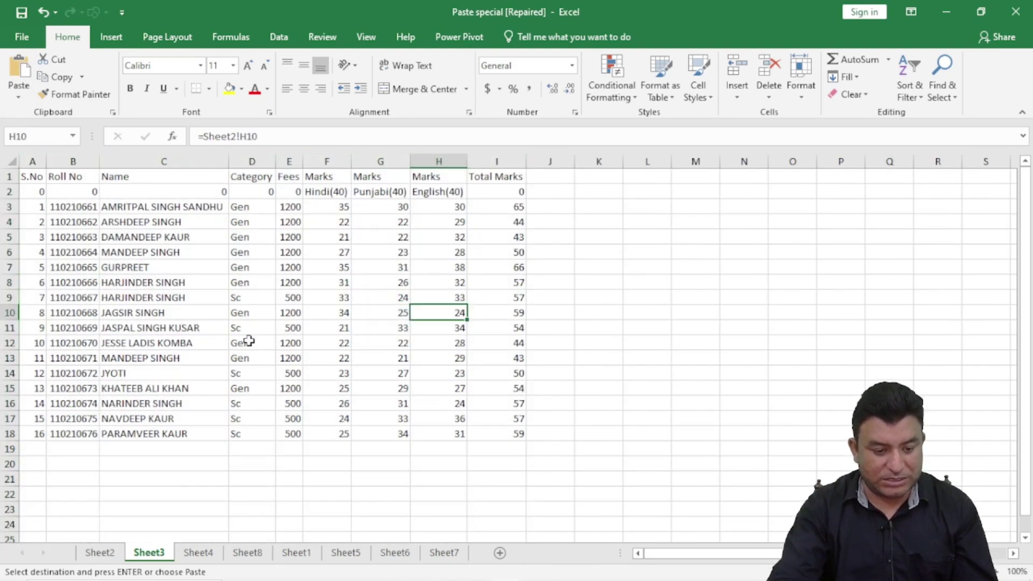
# Examine the references in the linked cells on Sheet3 and compare them with the source names on Sheet2.
pyautogui.click(243, 252)
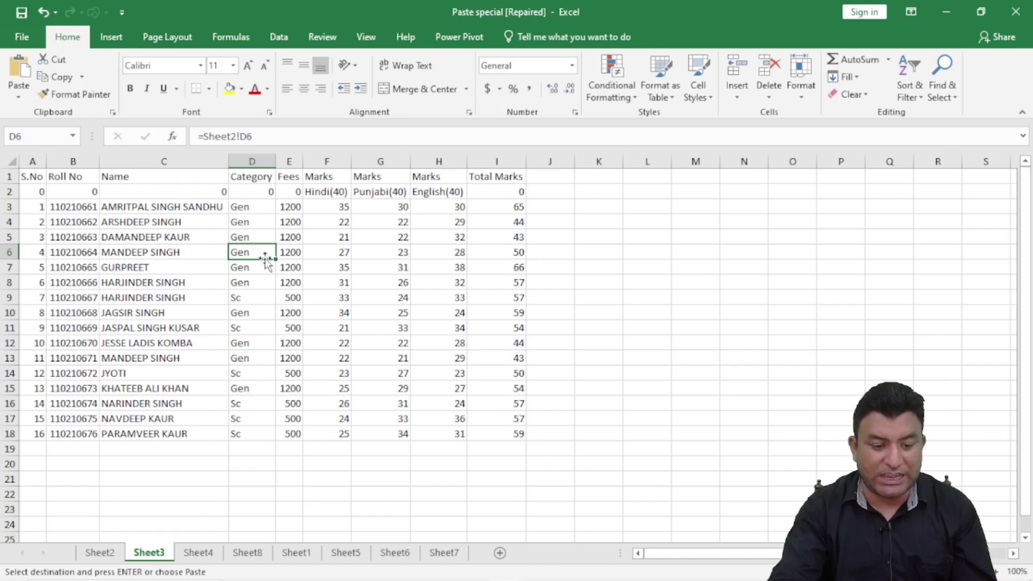
pyautogui.click(113, 257)
pyautogui.click(170, 342)
pyautogui.click(135, 236)
pyautogui.click(150, 313)
pyautogui.click(100, 552)
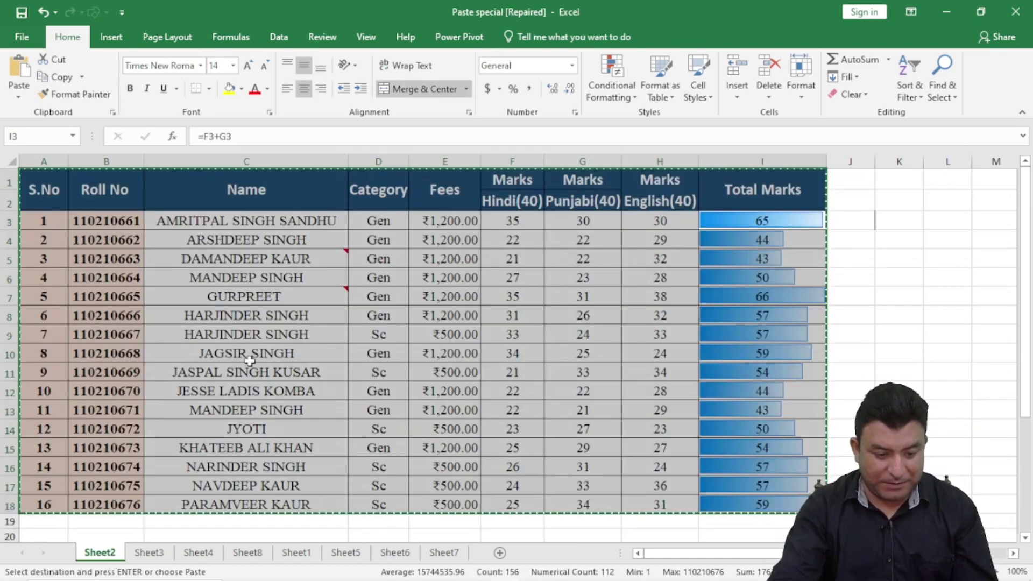
pyautogui.click(248, 337)
pyautogui.click(242, 297)
pyautogui.click(222, 259)
pyautogui.click(231, 350)
pyautogui.click(245, 410)
pyautogui.click(149, 552)
pyautogui.click(242, 298)
pyautogui.click(215, 312)
pyautogui.click(176, 279)
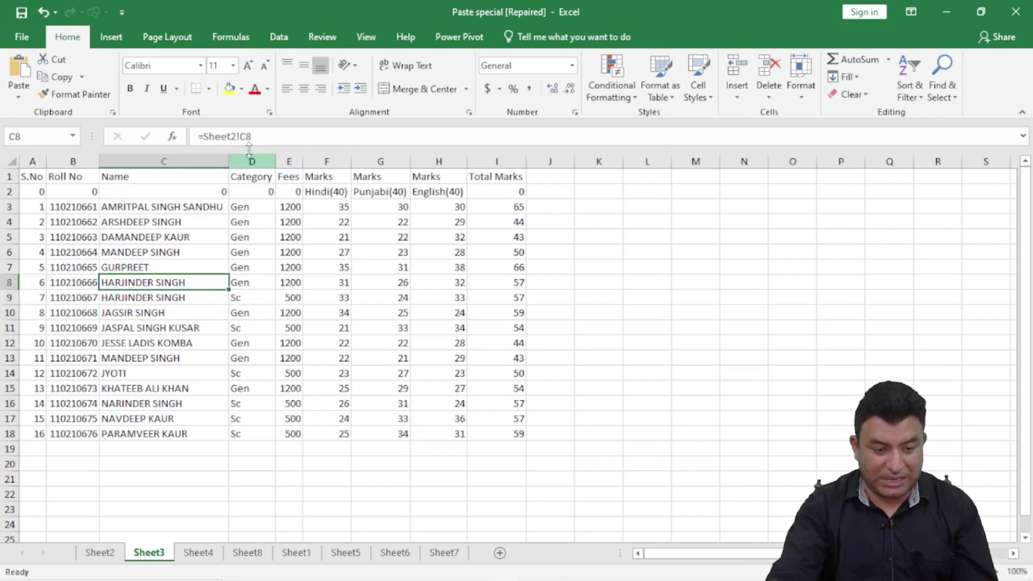
# Undo the column autofit and the linked paste on Sheet3.
pyautogui.click(101, 554)
pyautogui.click(285, 282)
pyautogui.click(149, 553)
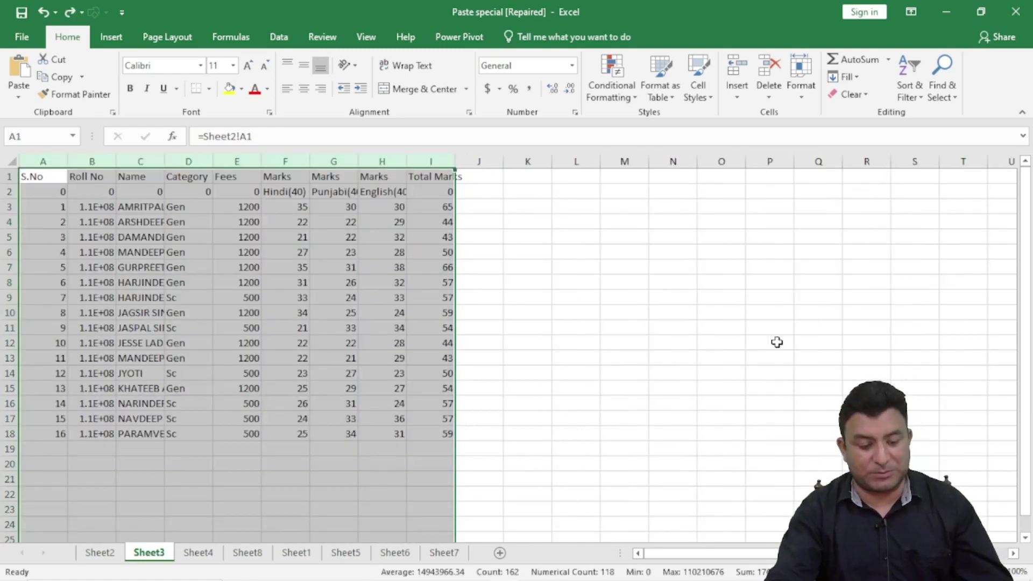
pyautogui.hotkey('ctrl', 'z')
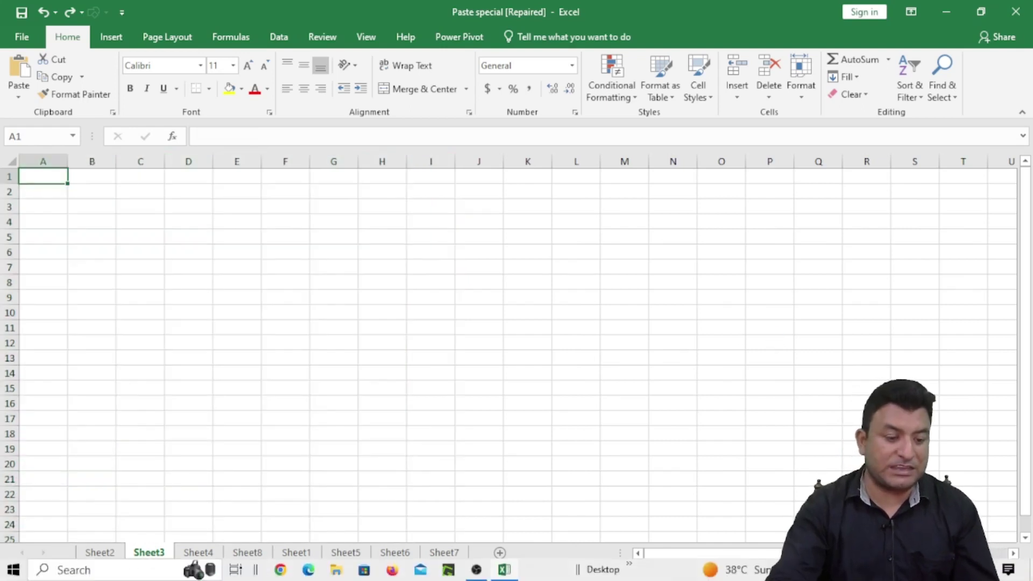
# Paste the copied table as a Picture at A1 on Sheet3 and undo the paste.
pyautogui.click(52, 252)
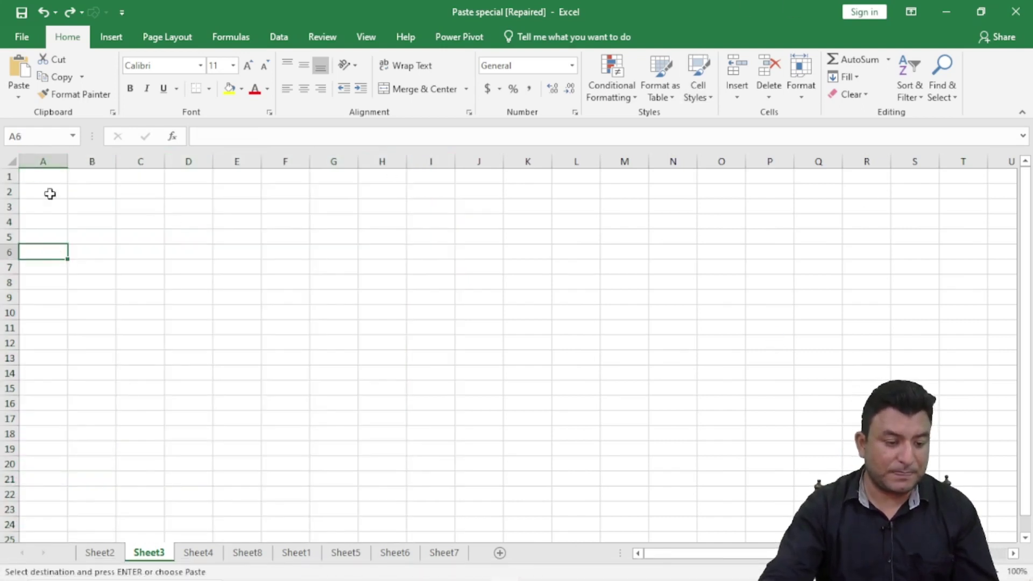
pyautogui.click(19, 97)
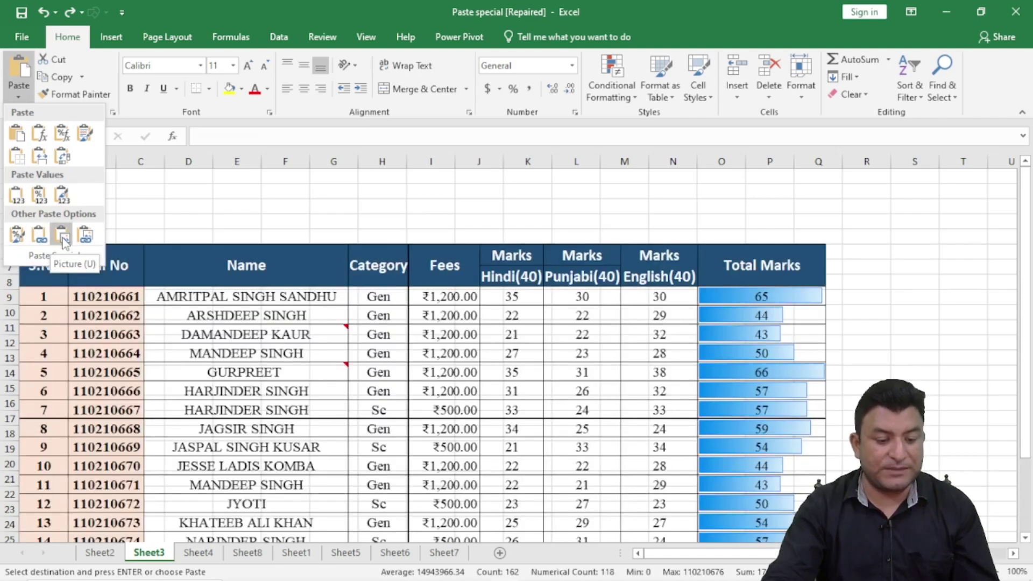
pyautogui.press('Escape')
pyautogui.click(46, 176)
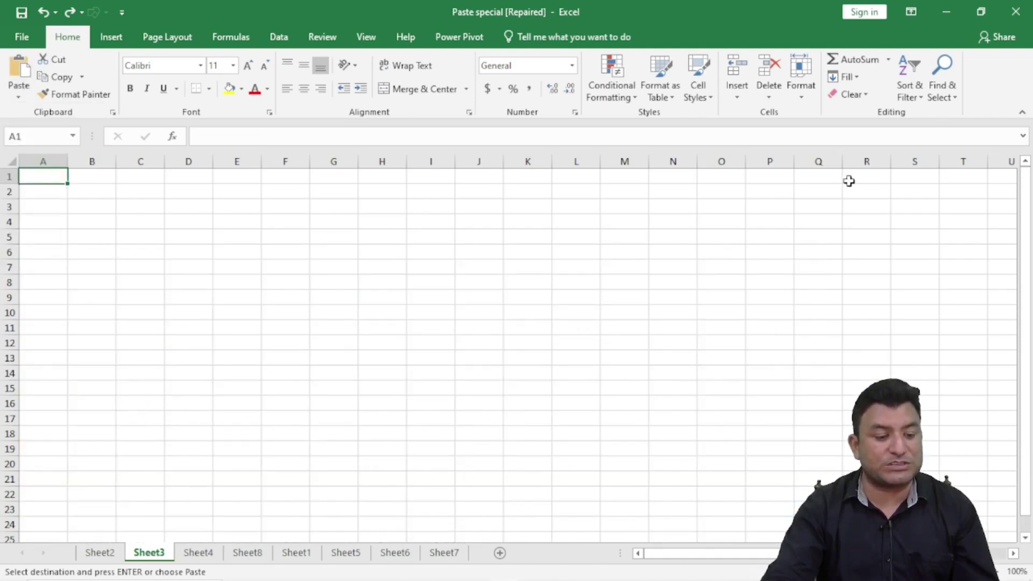
pyautogui.click(18, 96)
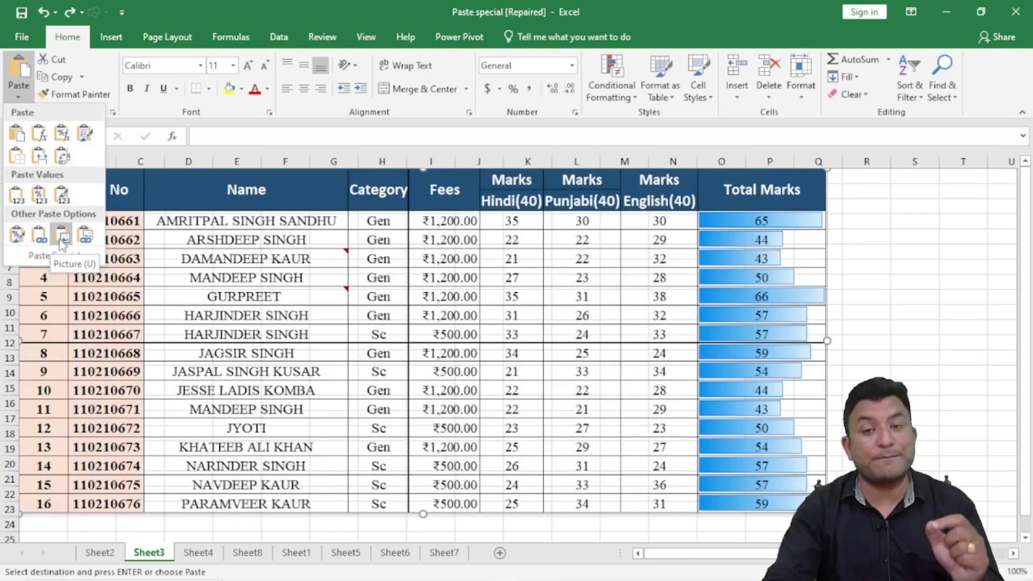
pyautogui.click(61, 242)
pyautogui.moveTo(292, 242); pyautogui.dragTo(256, 286)
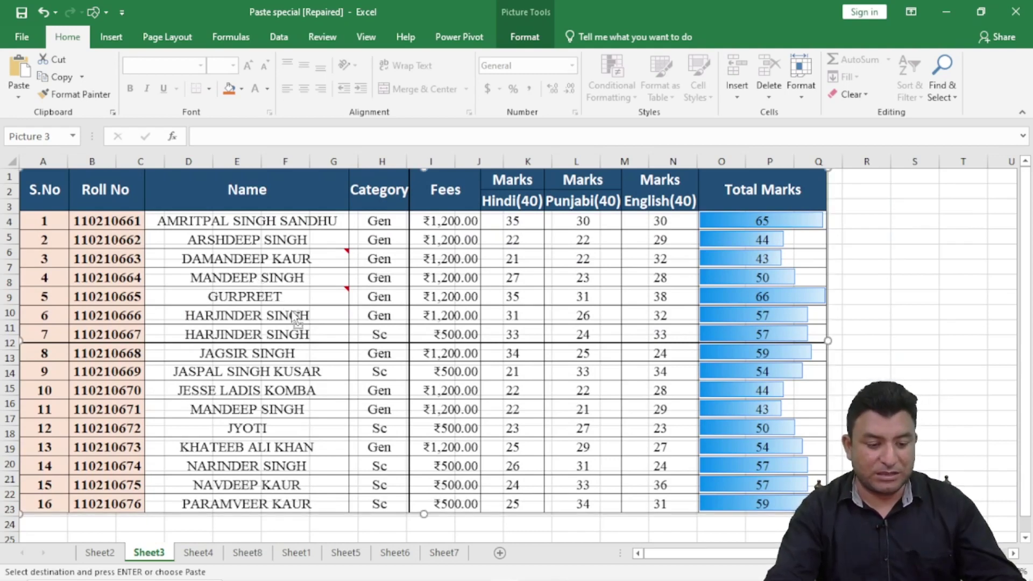
pyautogui.hotkey('ctrl', 'z')
pyautogui.hotkey('ctrl', 'z')
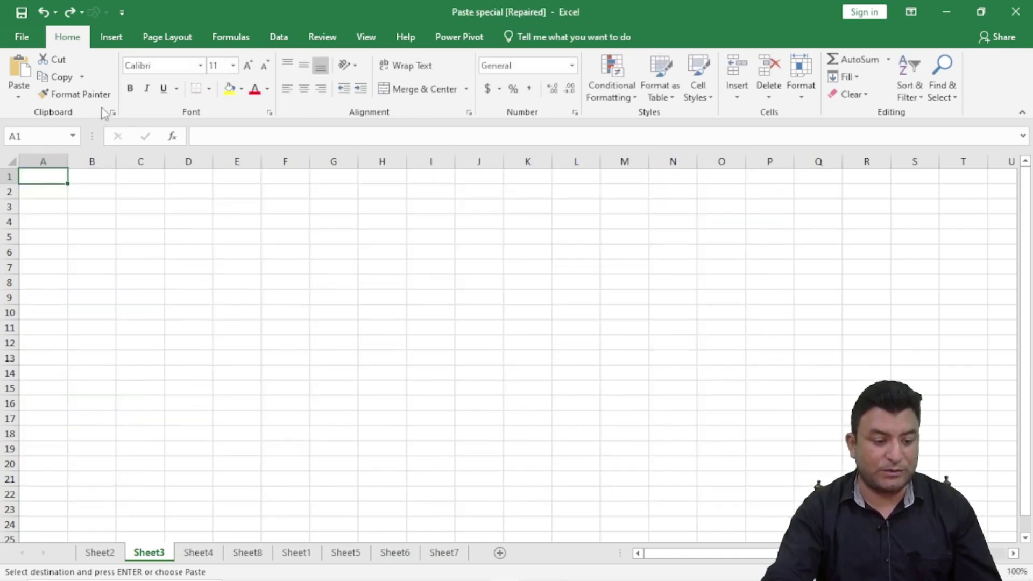
# Paste the copied table as a Linked Picture at A1 on Sheet3 and cancel the copy selection on Sheet2.
pyautogui.click(19, 97)
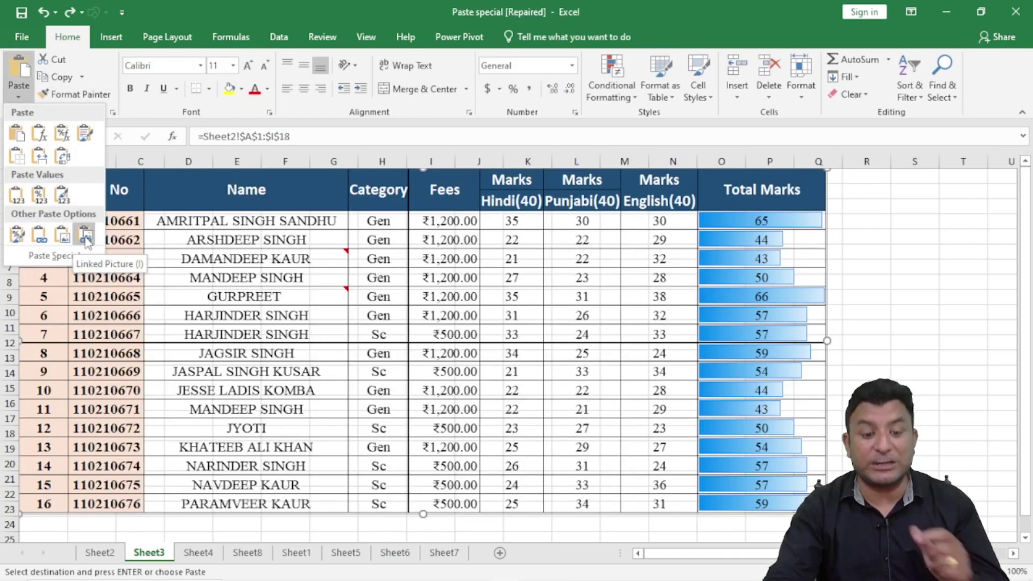
pyautogui.click(85, 236)
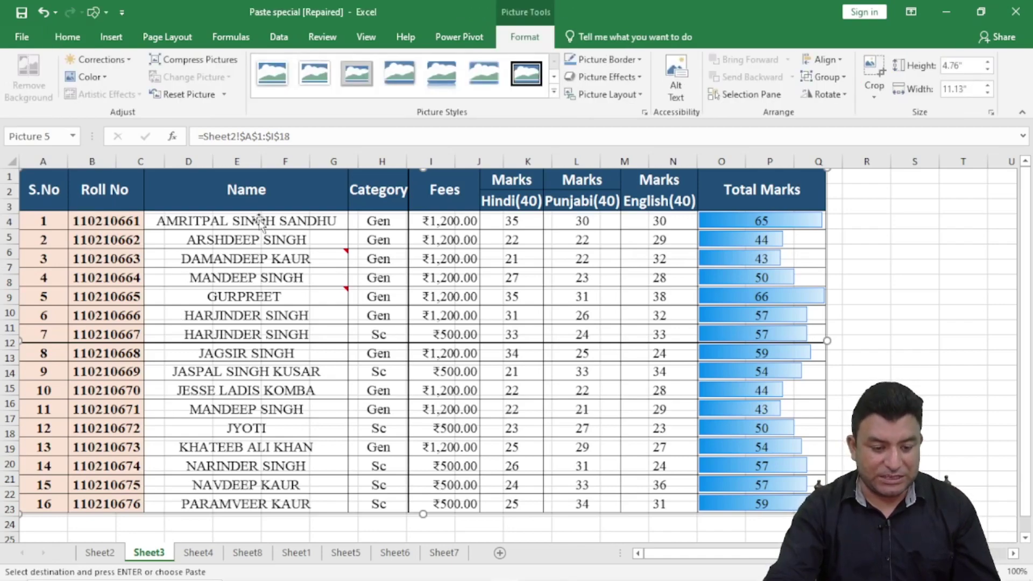
pyautogui.click(100, 552)
pyautogui.press('Escape')
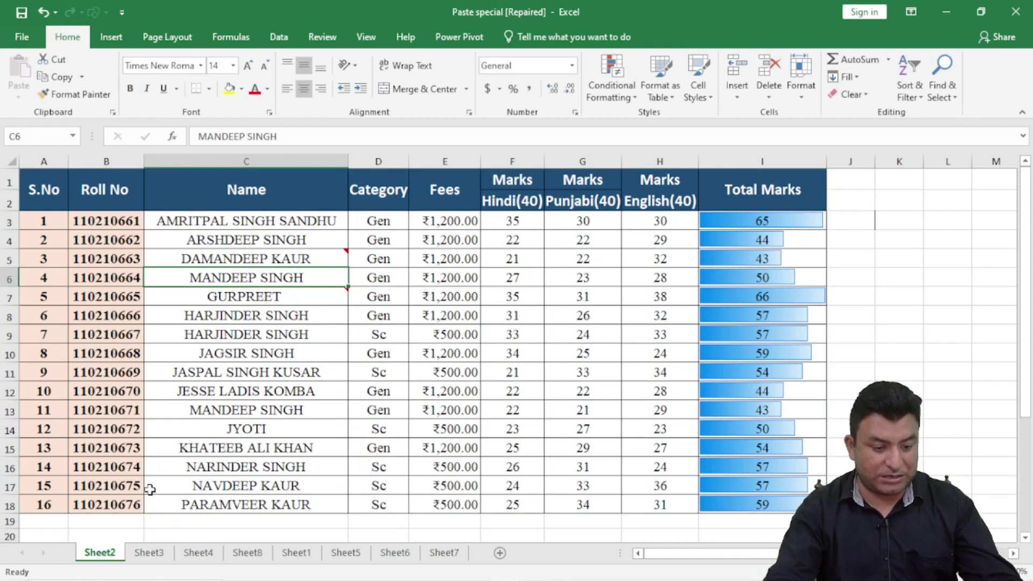
# Delete the middle name from the first student's name in C3 on Sheet2 and check the linked picture on Sheet3.
pyautogui.click(336, 221)
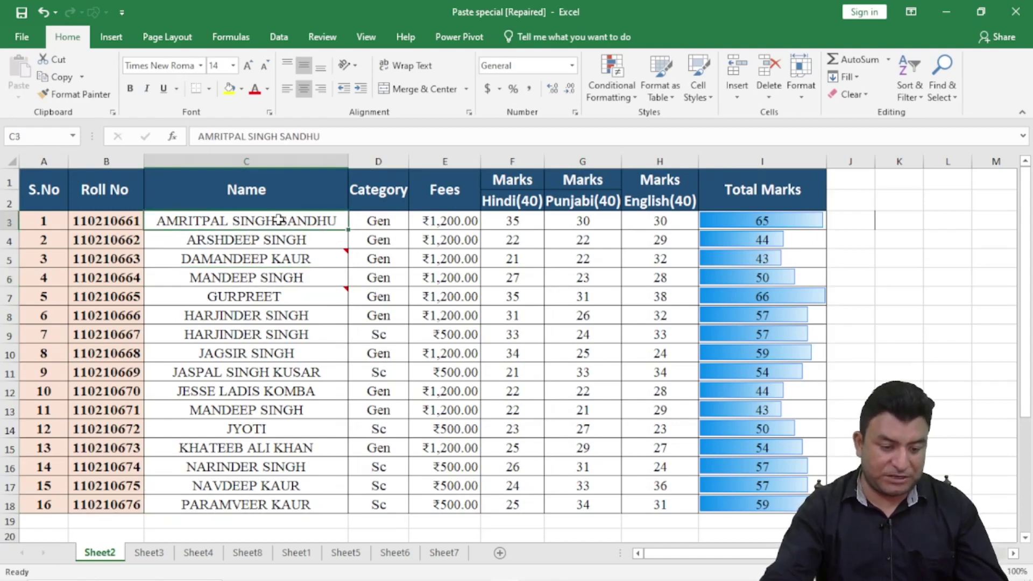
pyautogui.doubleClick(275, 220)
pyautogui.moveTo(275, 220); pyautogui.dragTo(233, 221)
pyautogui.press('BackSpace')
pyautogui.click(239, 302)
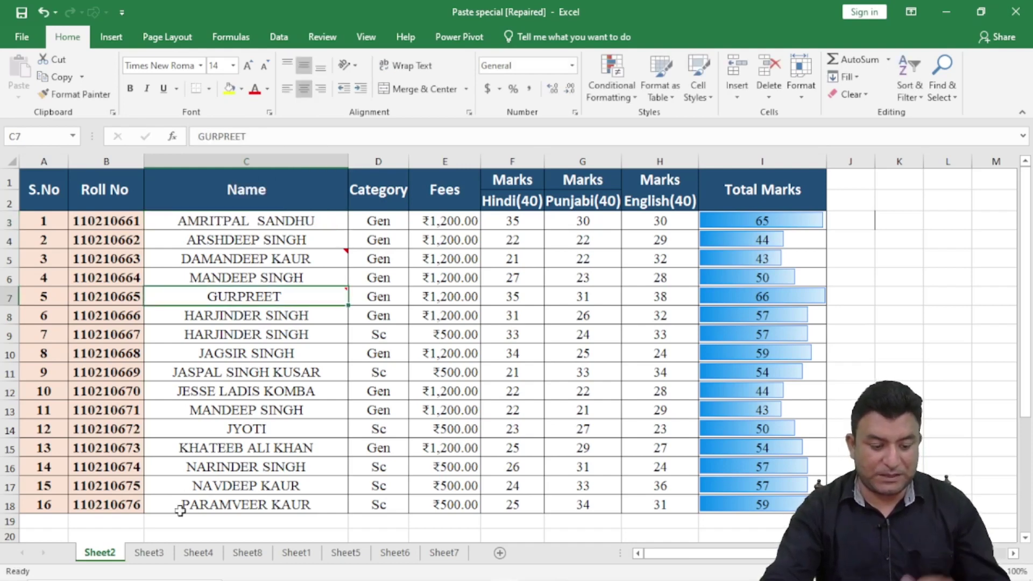
pyautogui.click(156, 556)
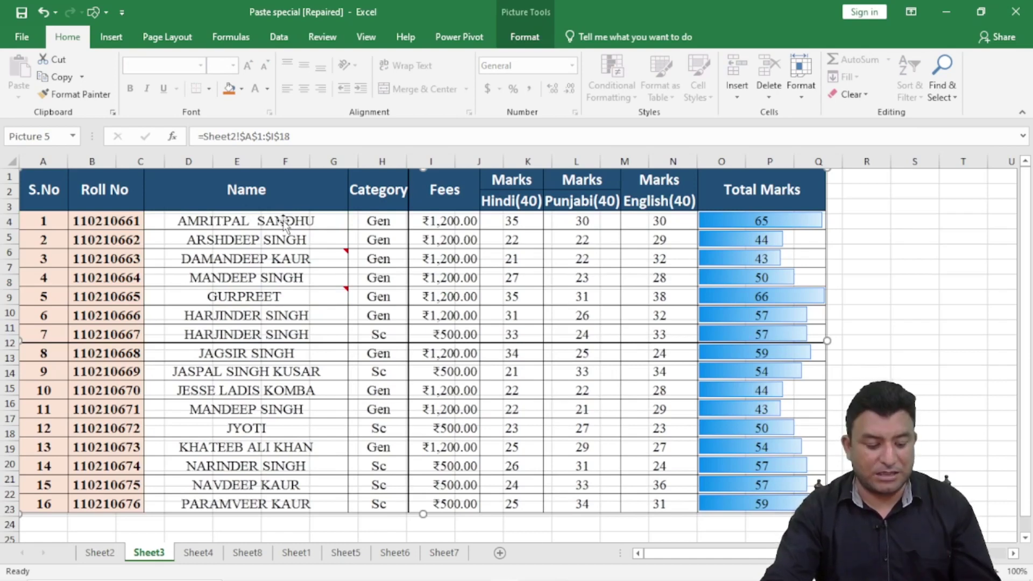
# Undo the name edit in C3 and copy the entire marks table on Sheet2.
pyautogui.hotkey('ctrl', 'z')
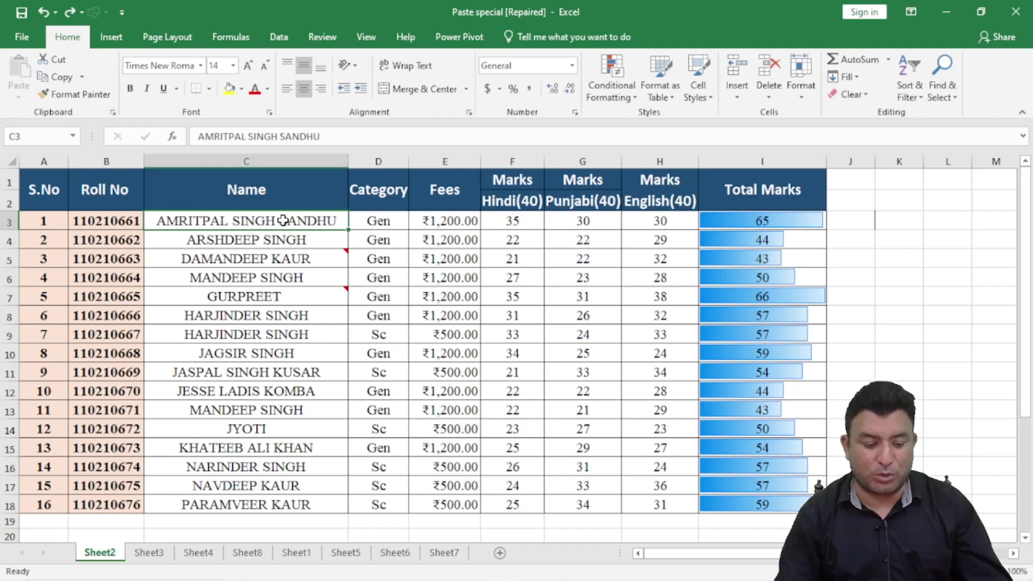
pyautogui.hotkey('ctrl', 'a')
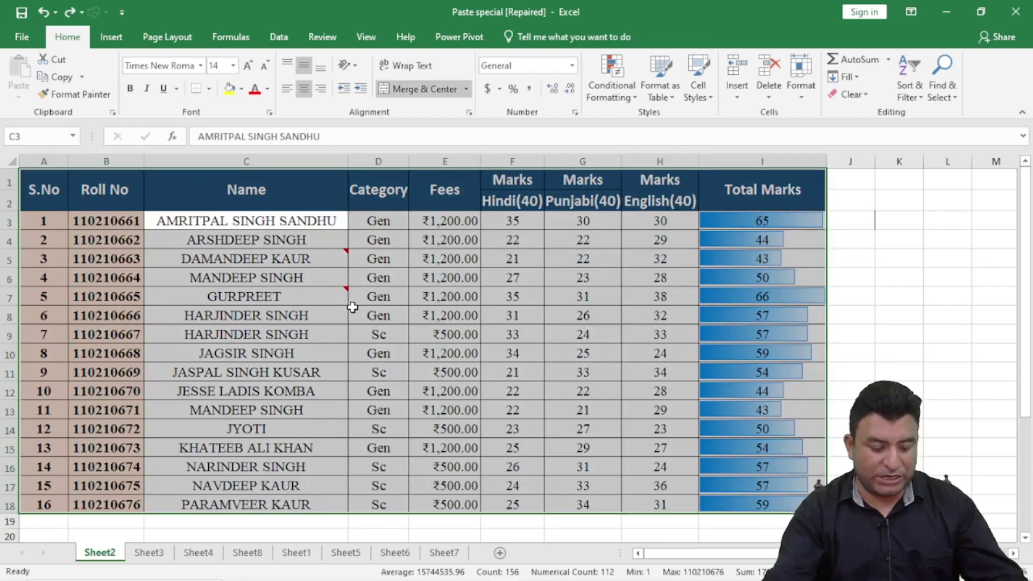
pyautogui.hotkey('ctrl', 'c')
# Cut the linked picture from Sheet3 to empty the sheet.
pyautogui.click(149, 553)
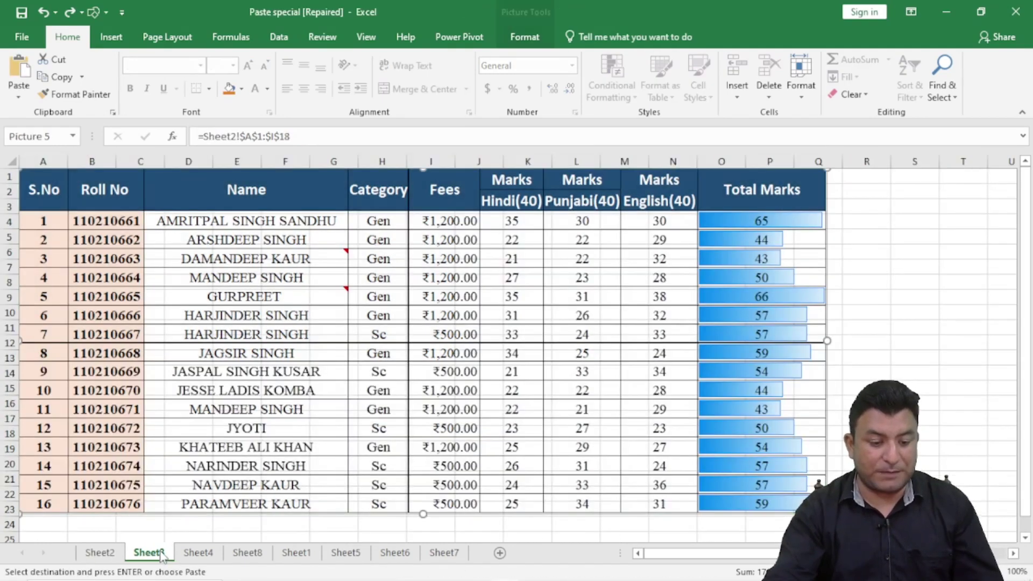
pyautogui.rightClick(258, 291)
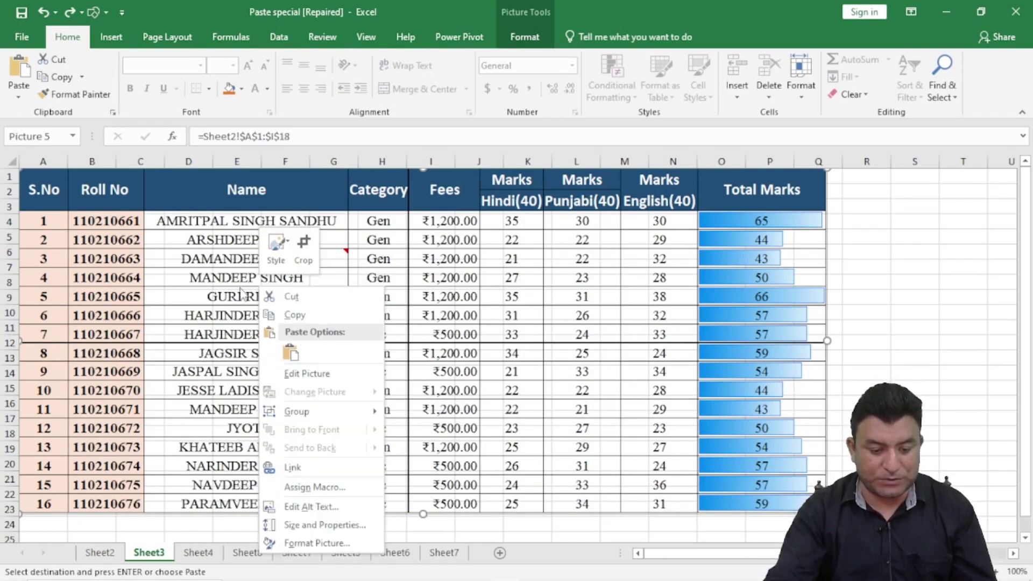
pyautogui.click(275, 297)
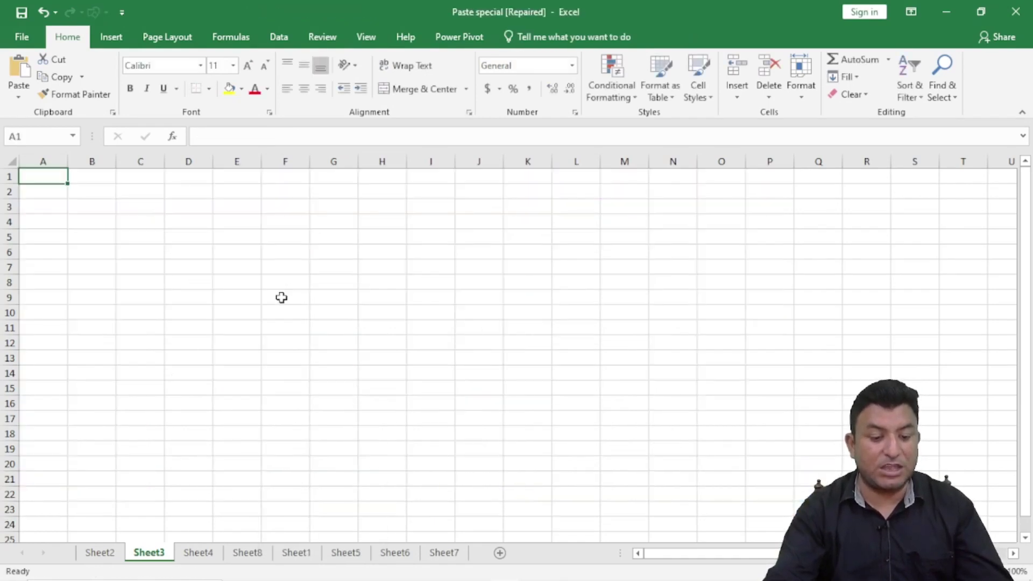
# Copy the selected marks table on Sheet2 again and return to Sheet3.
pyautogui.click(99, 552)
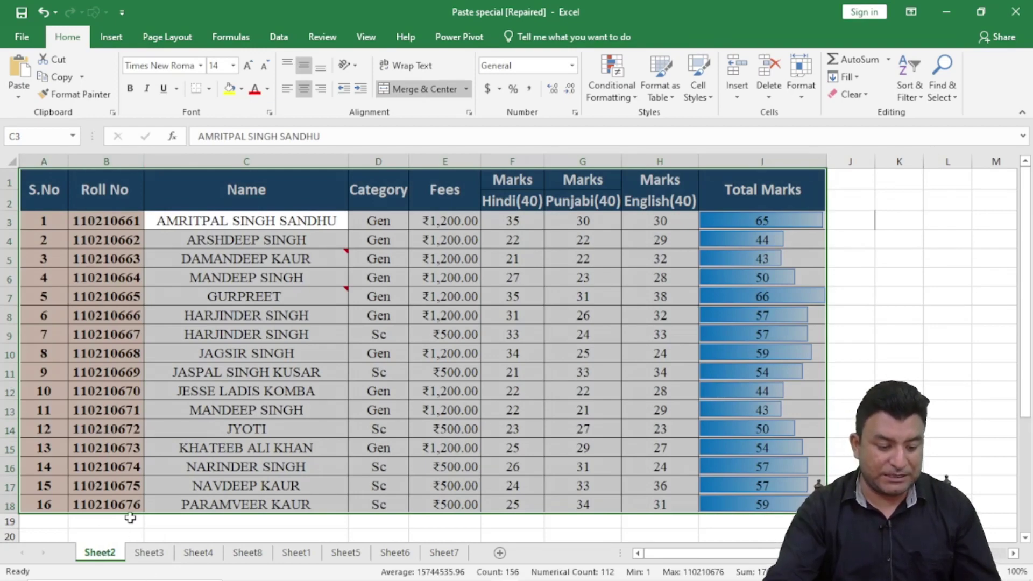
pyautogui.hotkey('ctrl', 'c')
pyautogui.click(145, 552)
# Paste only the table's Formats at A1 on Sheet3 using Paste Special and undo the paste.
pyautogui.click(19, 91)
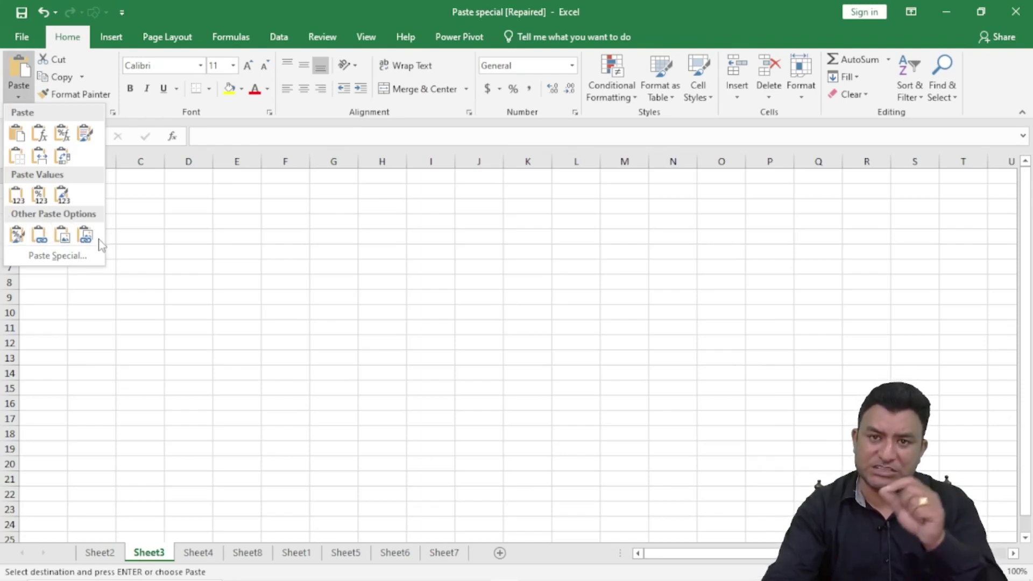
pyautogui.click(76, 257)
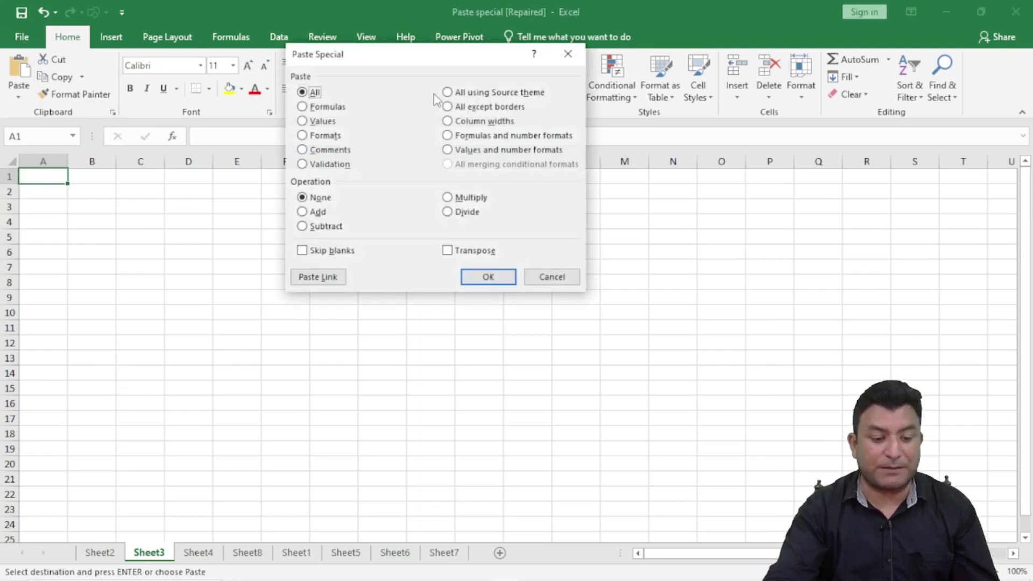
pyautogui.click(308, 137)
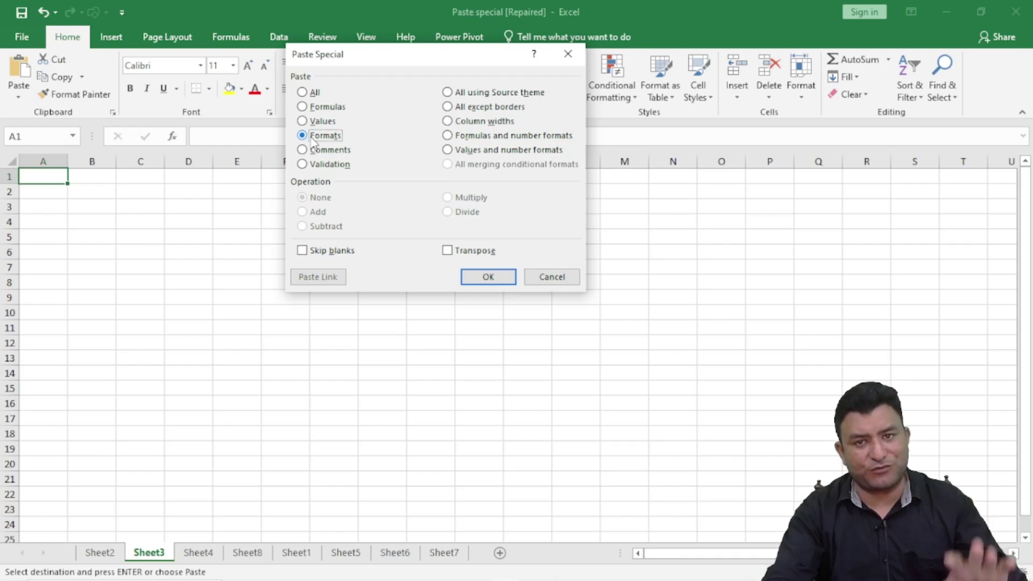
pyautogui.click(489, 276)
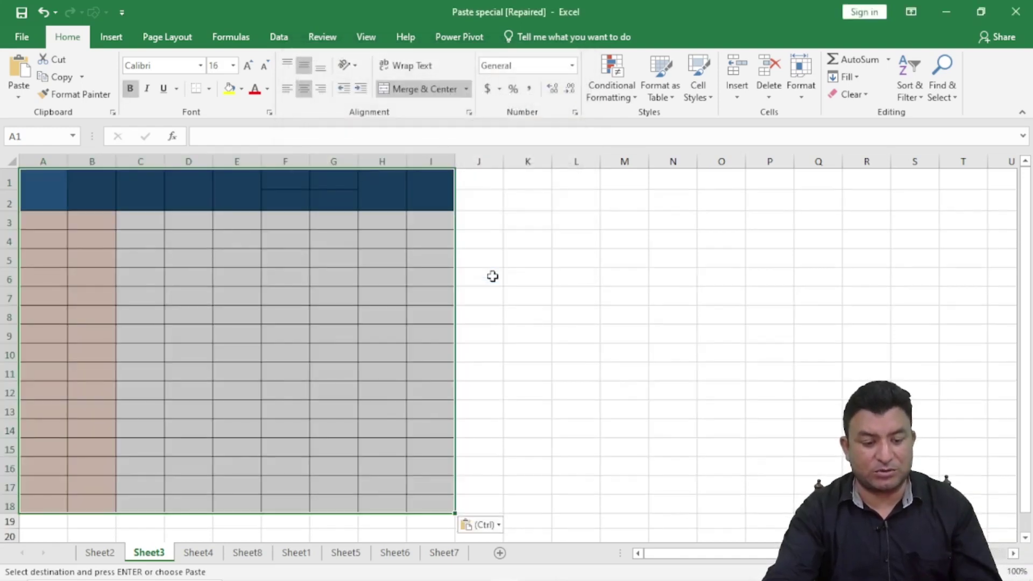
pyautogui.hotkey('ctrl', 'z')
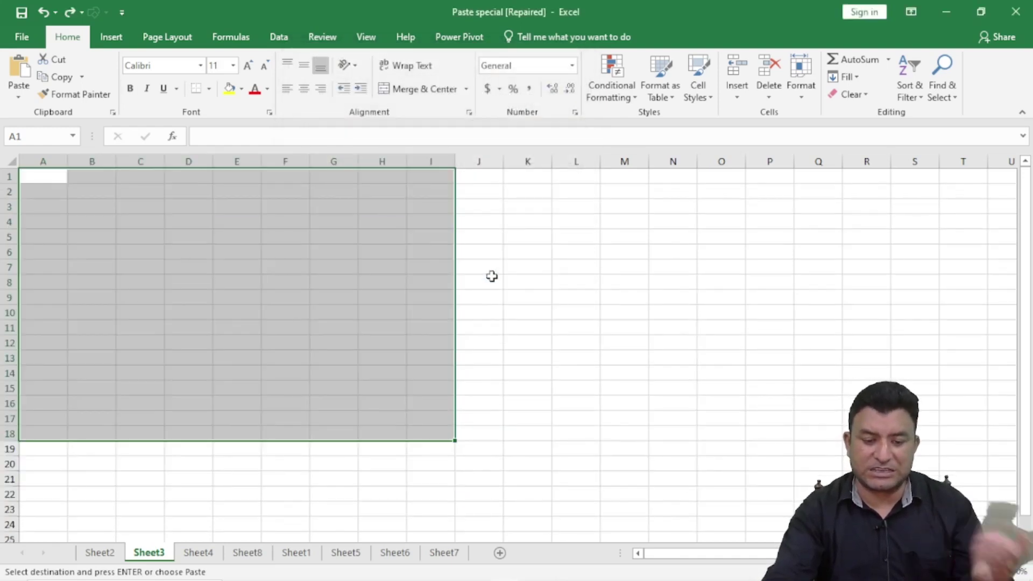
pyautogui.click(145, 208)
pyautogui.click(33, 177)
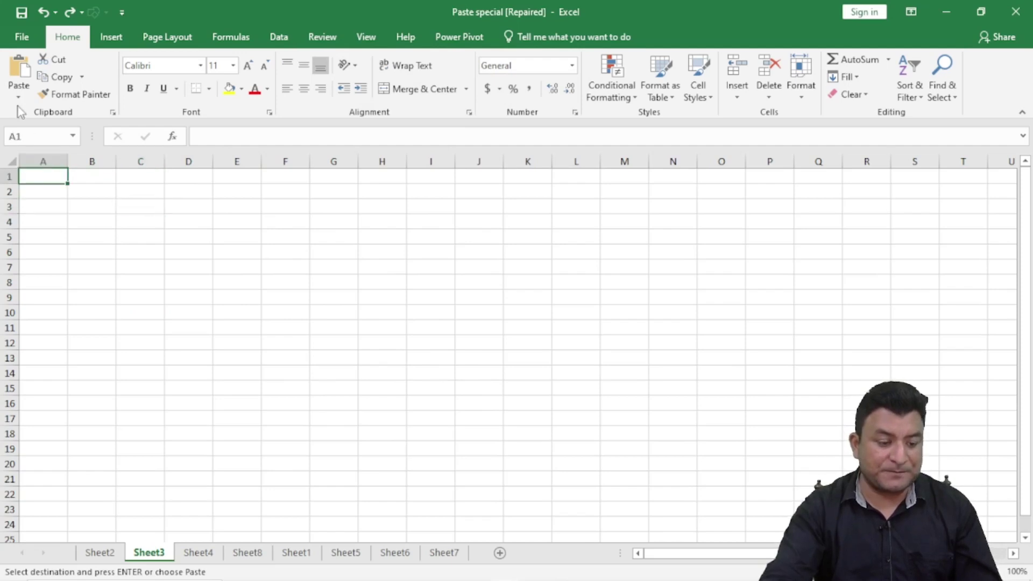
pyautogui.click(18, 97)
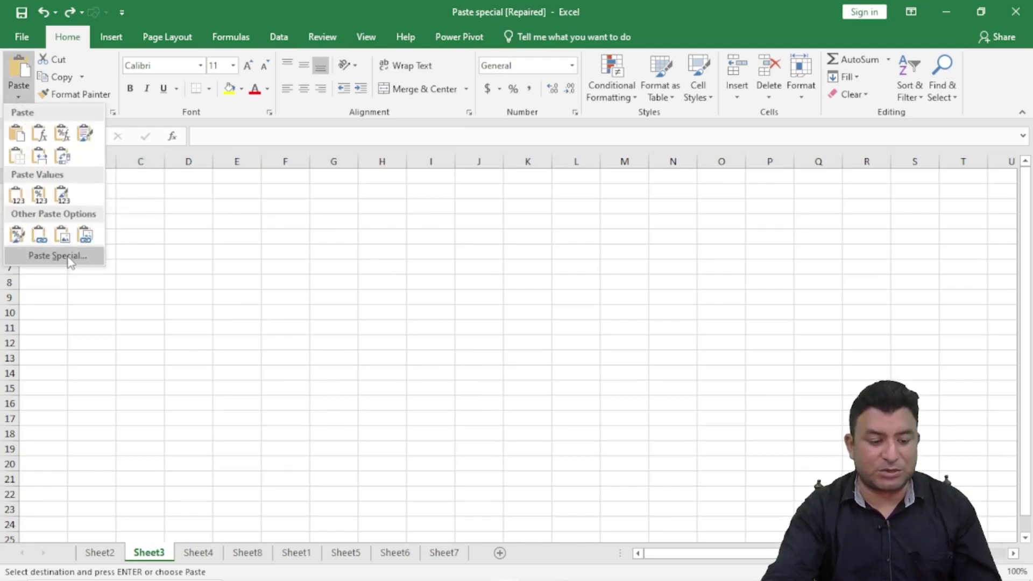
pyautogui.click(57, 255)
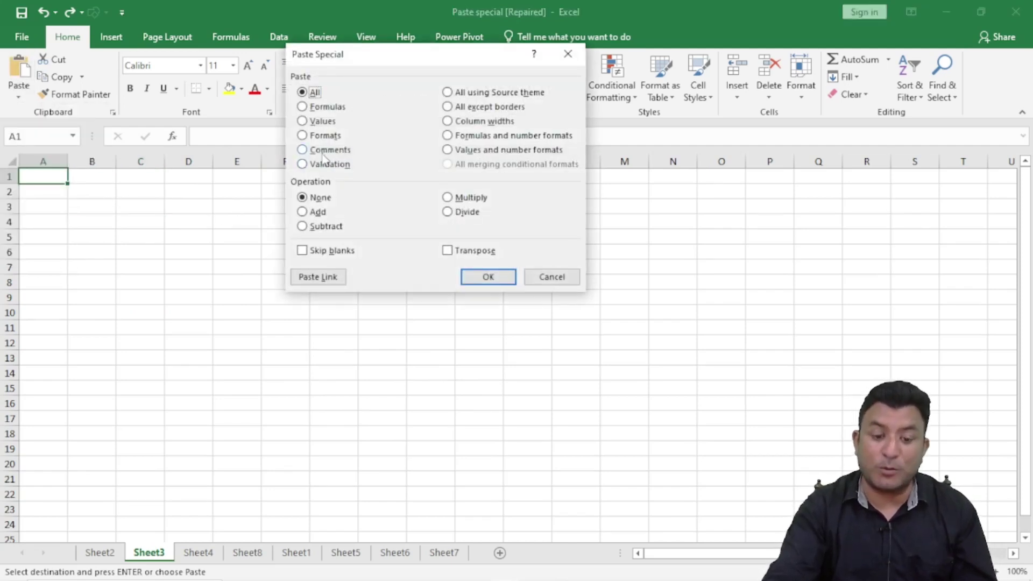
pyautogui.click(551, 277)
# Return to Sheet2, cancel the table copy and examine the comments on cells C5 and C7 and the totals in I4 and I5.
pyautogui.click(108, 553)
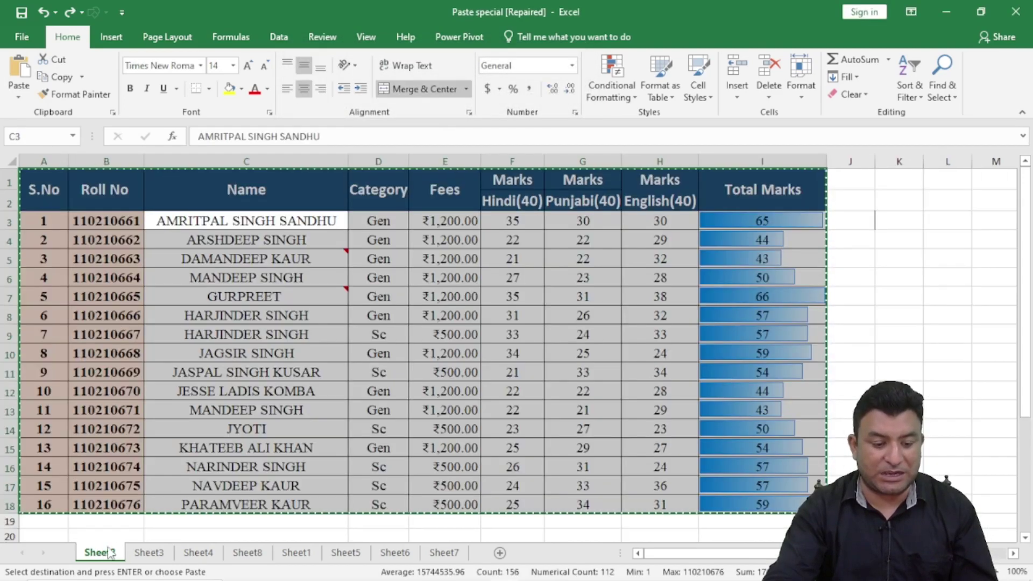
pyautogui.press('Escape')
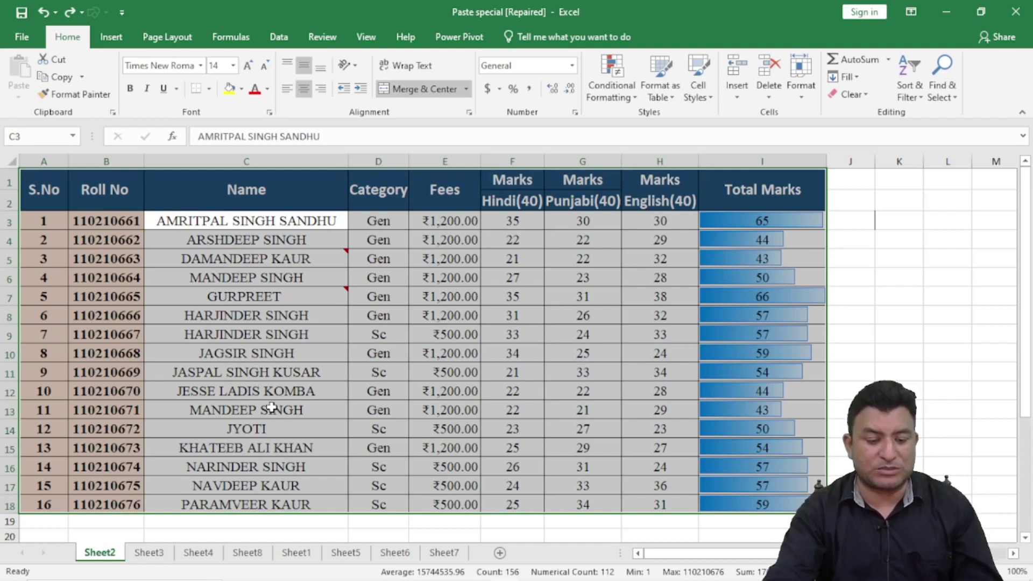
pyautogui.click(268, 391)
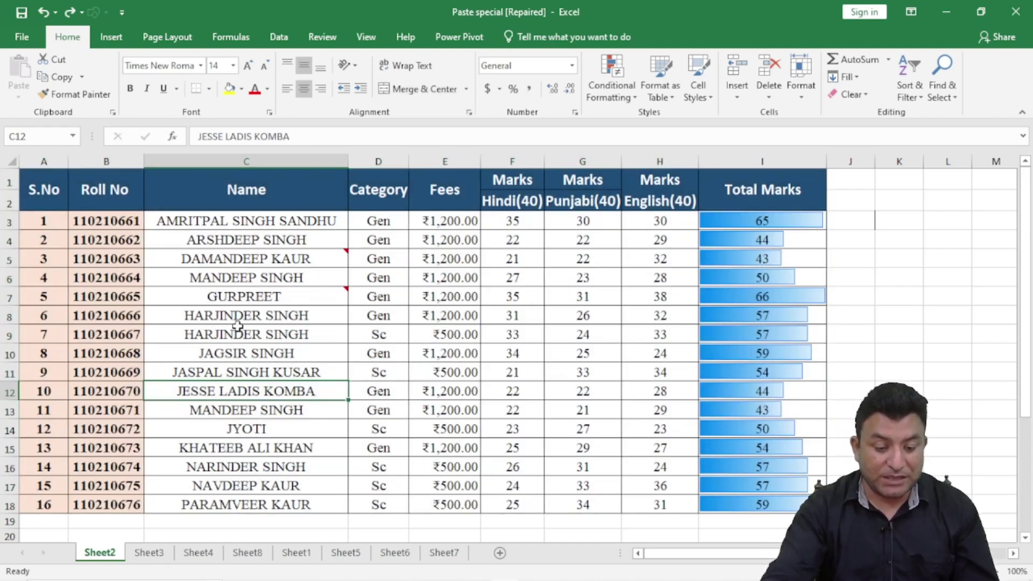
pyautogui.moveTo(236, 281)
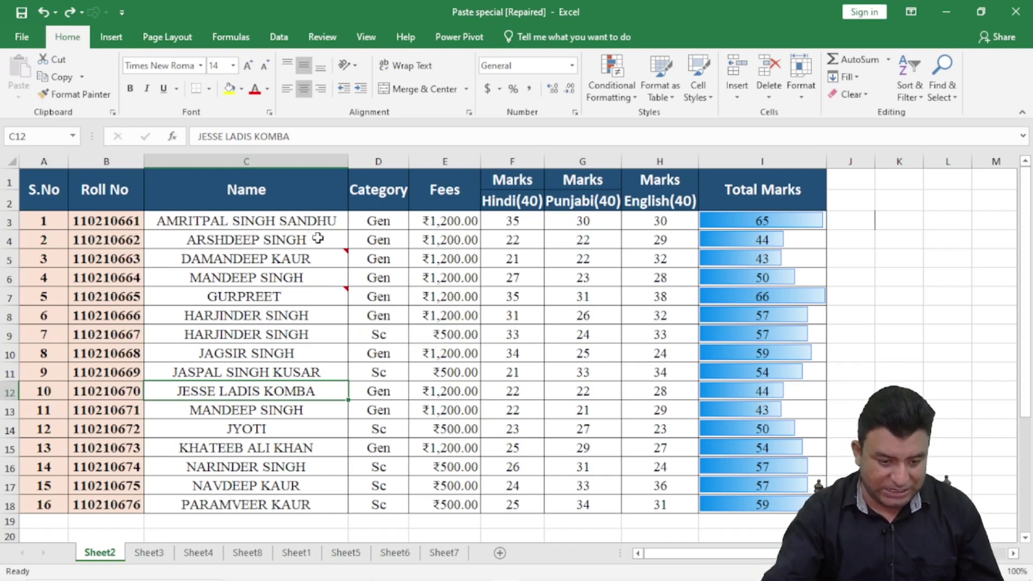
pyautogui.click(311, 258)
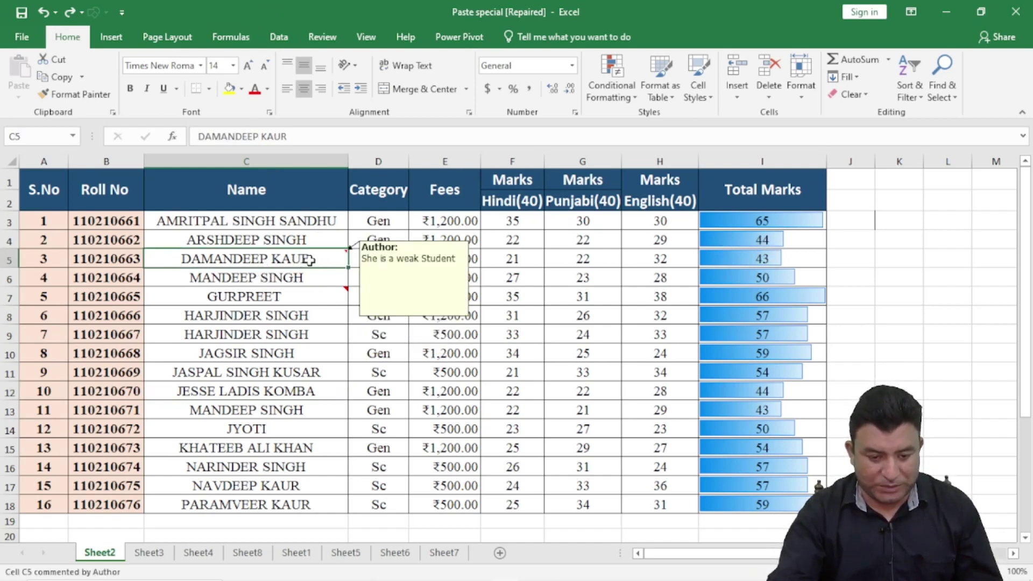
pyautogui.click(763, 240)
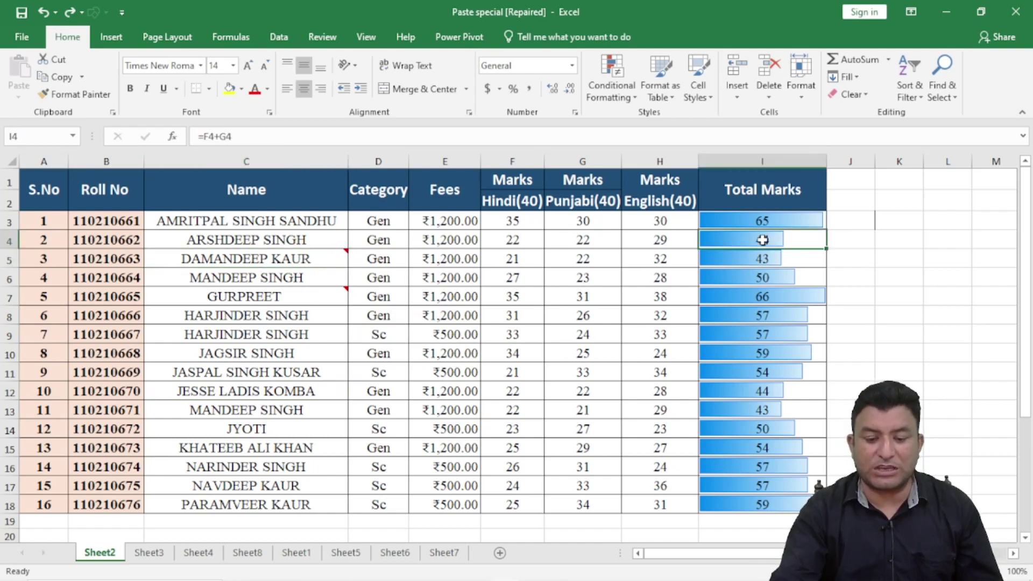
pyautogui.click(759, 260)
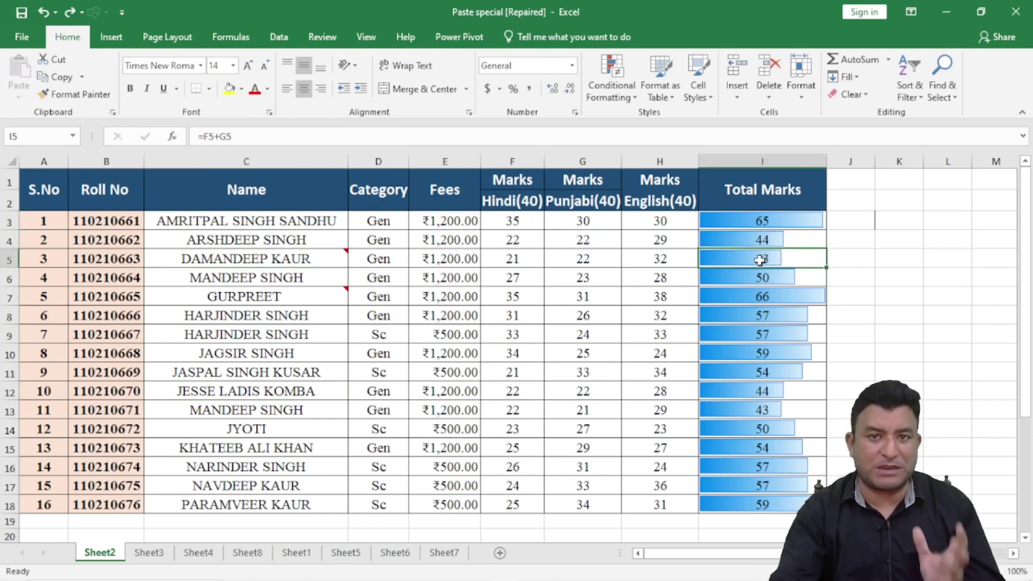
pyautogui.click(753, 239)
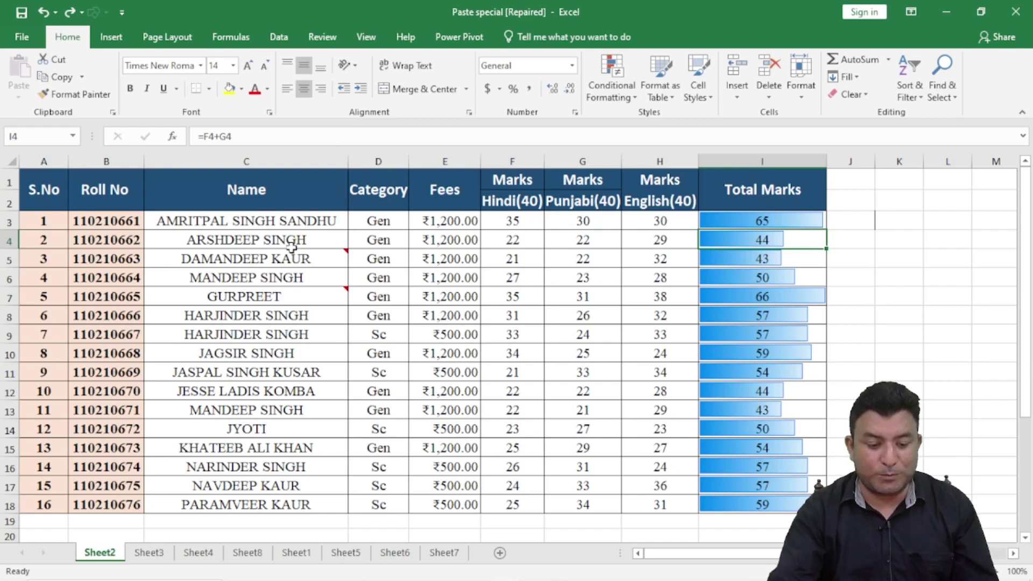
pyautogui.moveTo(315, 296)
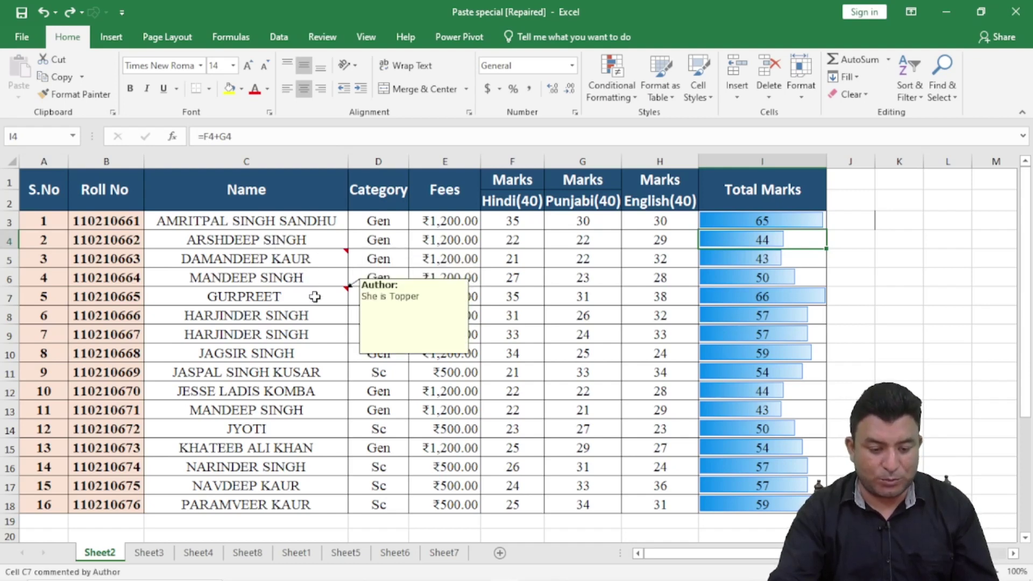
pyautogui.moveTo(327, 253)
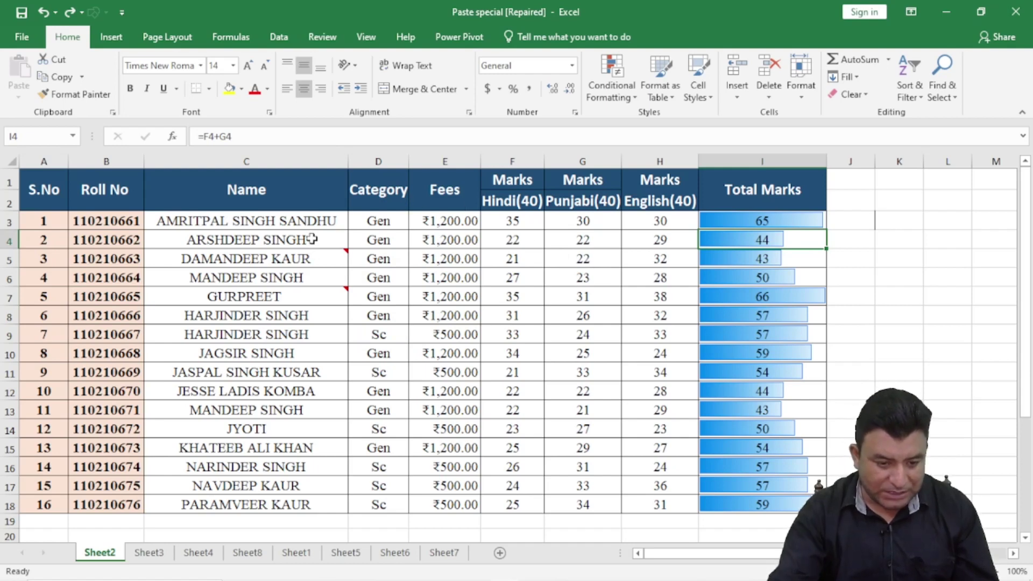
pyautogui.click(312, 239)
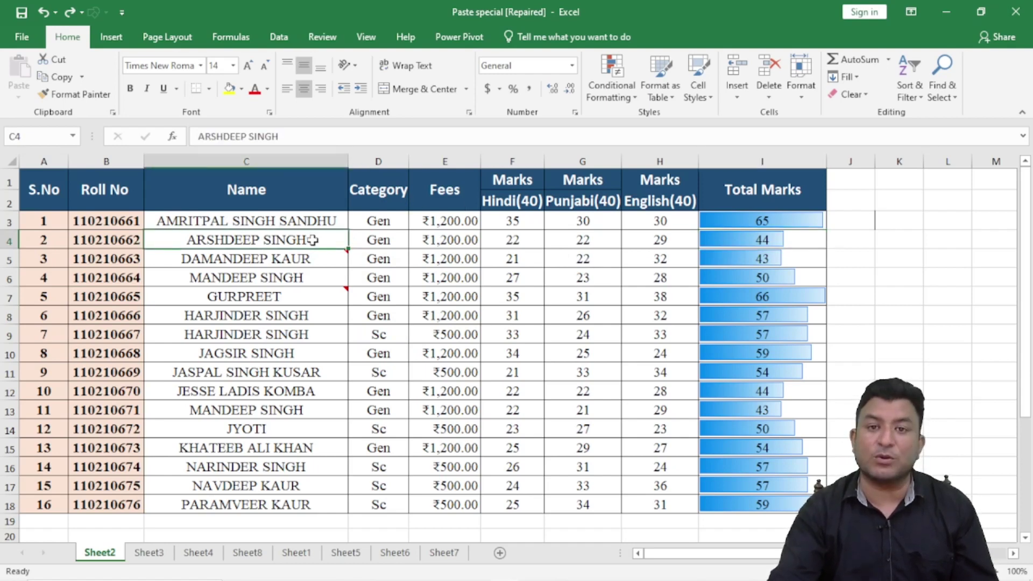
pyautogui.click(315, 261)
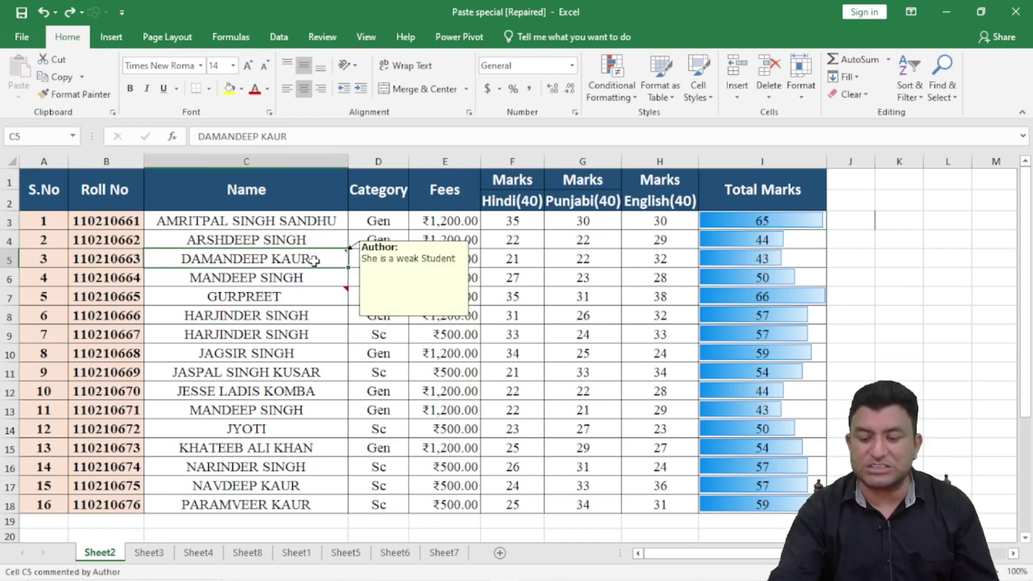
pyautogui.click(311, 240)
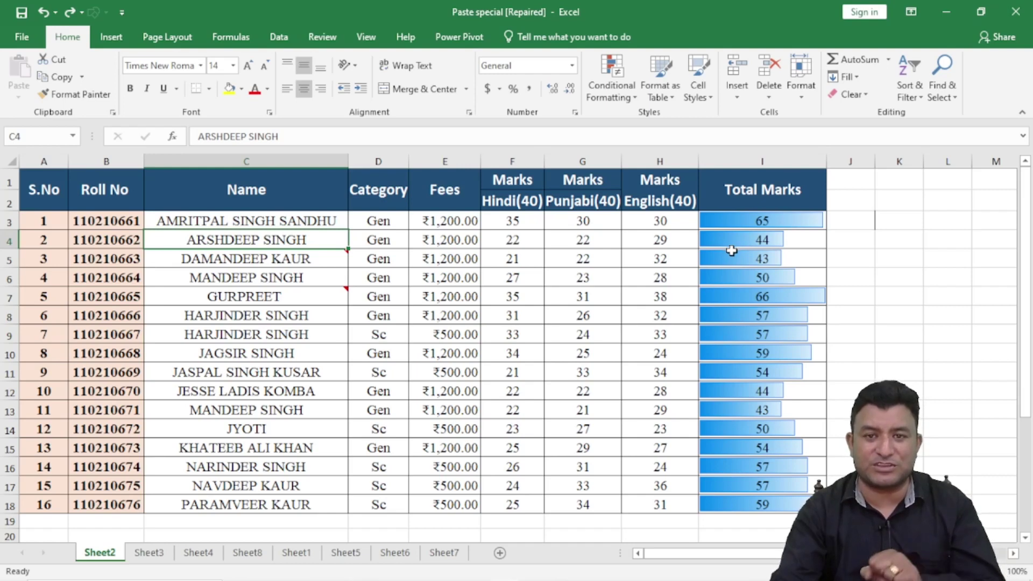
pyautogui.click(313, 256)
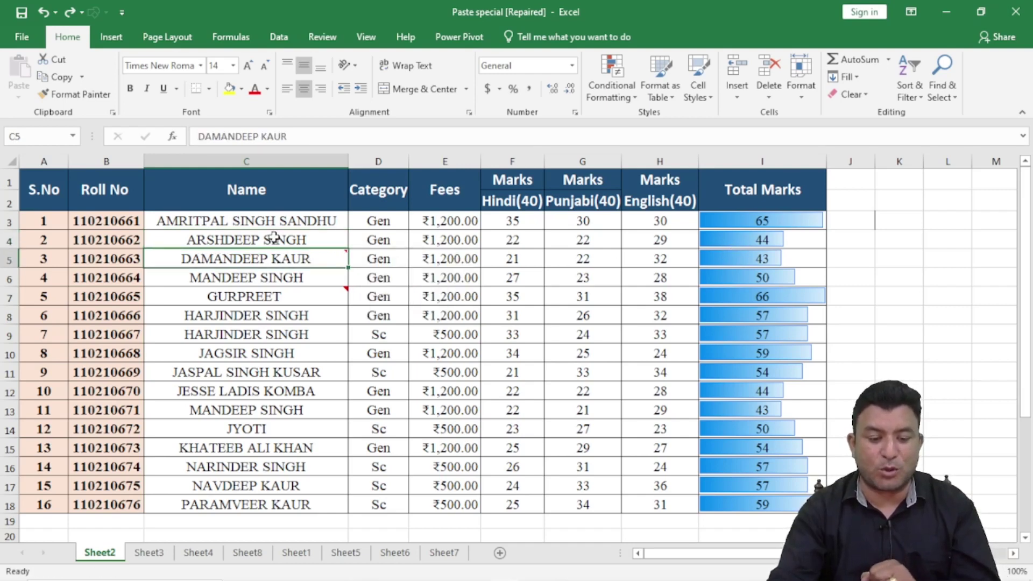
pyautogui.click(273, 237)
# Copy cell C5 on Sheet2, paste only its Comments onto C4 using Paste Special, and compare the comments on both cells.
pyautogui.click(315, 260)
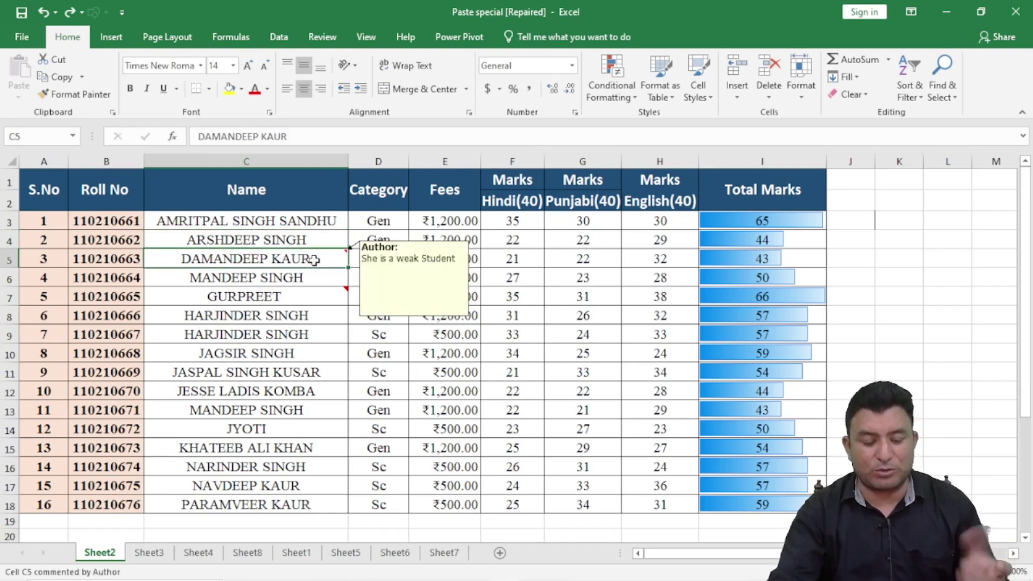
pyautogui.hotkey('ctrl', 'c')
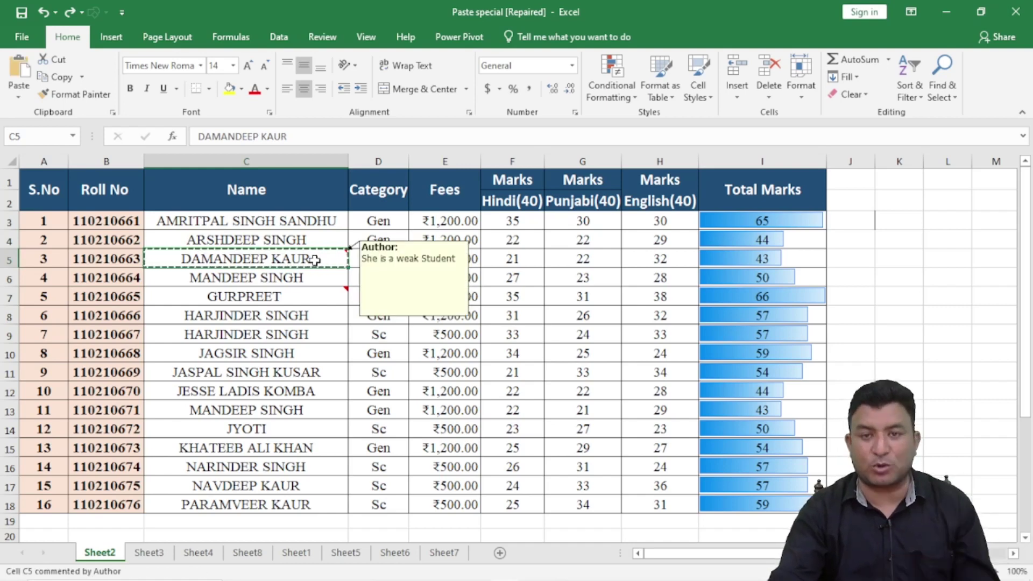
pyautogui.click(301, 238)
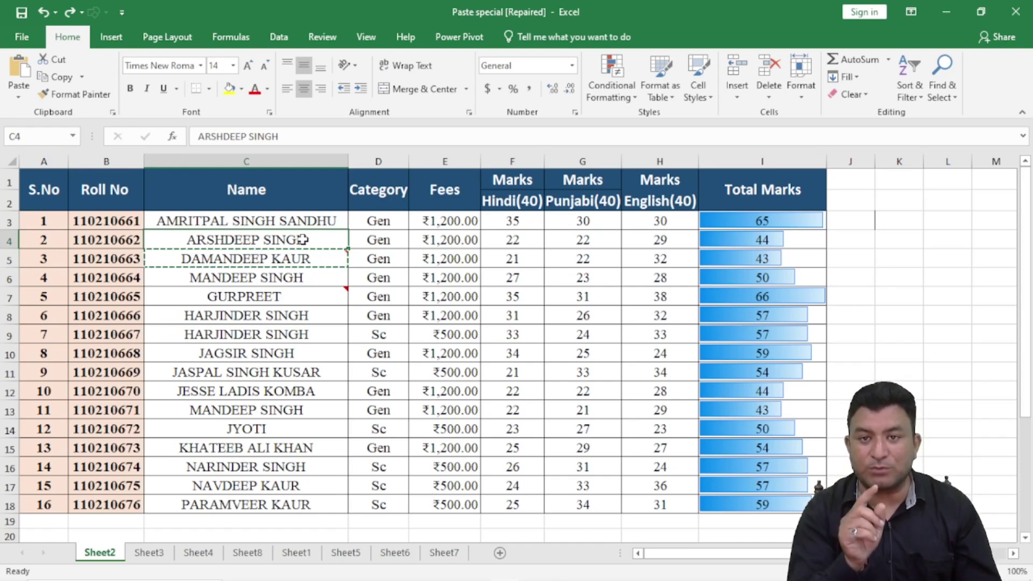
pyautogui.click(11, 95)
pyautogui.click(24, 255)
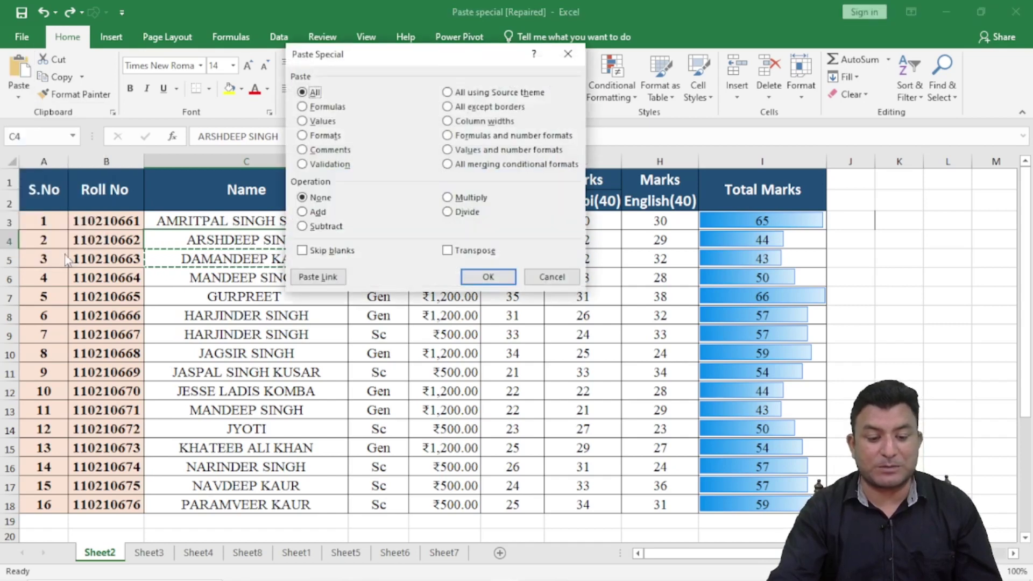
pyautogui.click(303, 151)
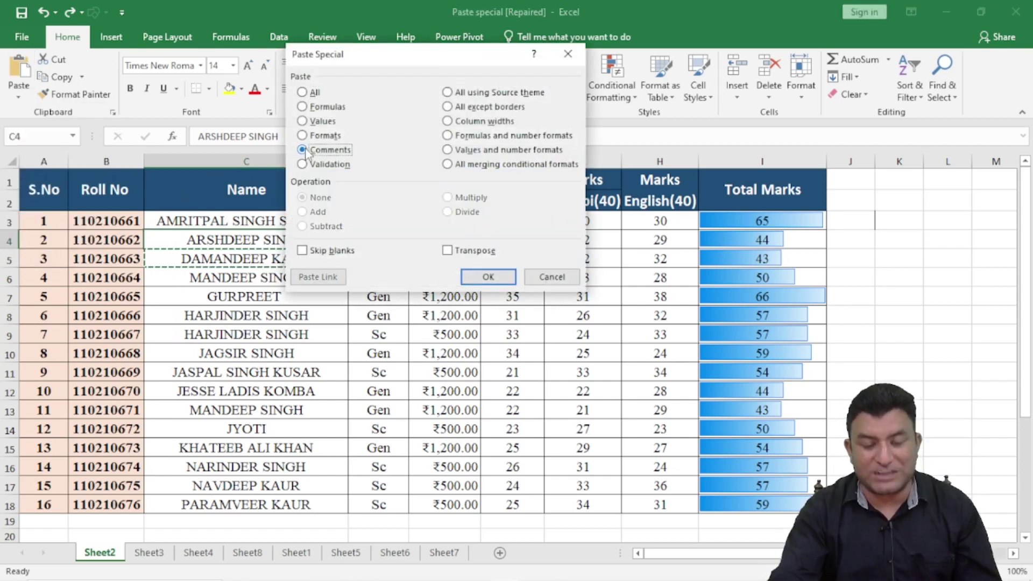
pyautogui.moveTo(397, 55); pyautogui.dragTo(518, 61)
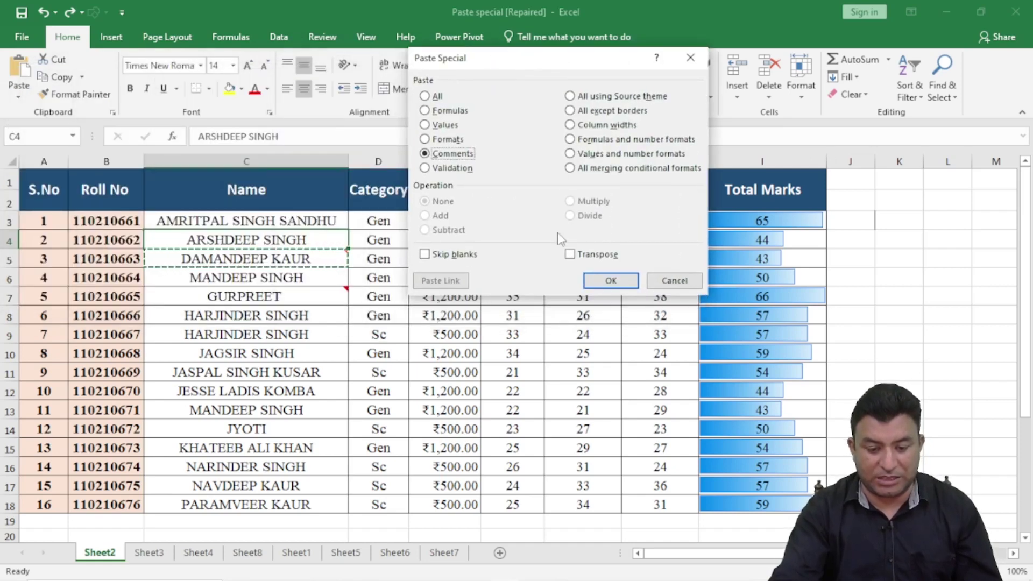
pyautogui.click(614, 282)
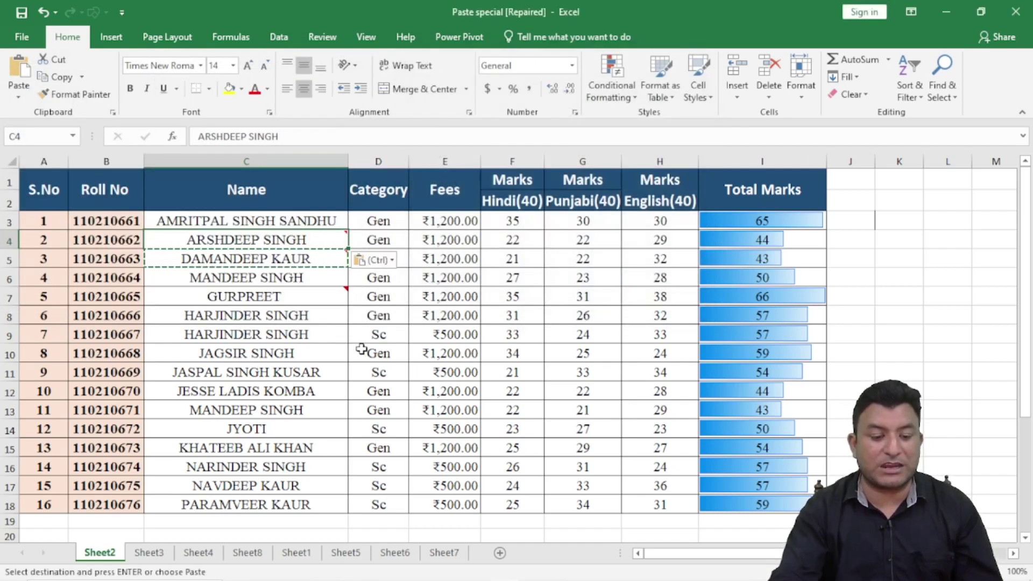
pyautogui.press('Escape')
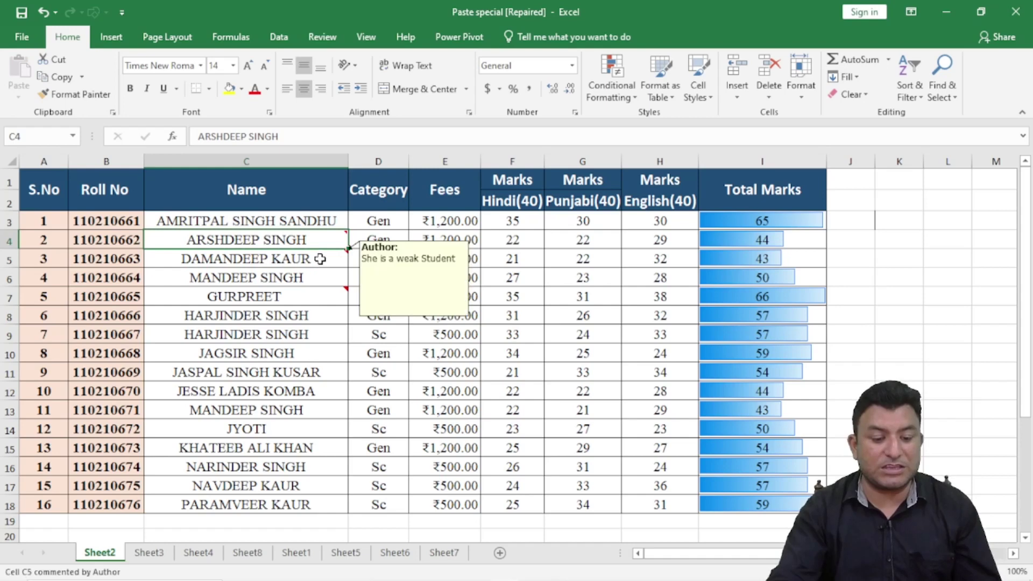
pyautogui.click(343, 258)
pyautogui.click(323, 239)
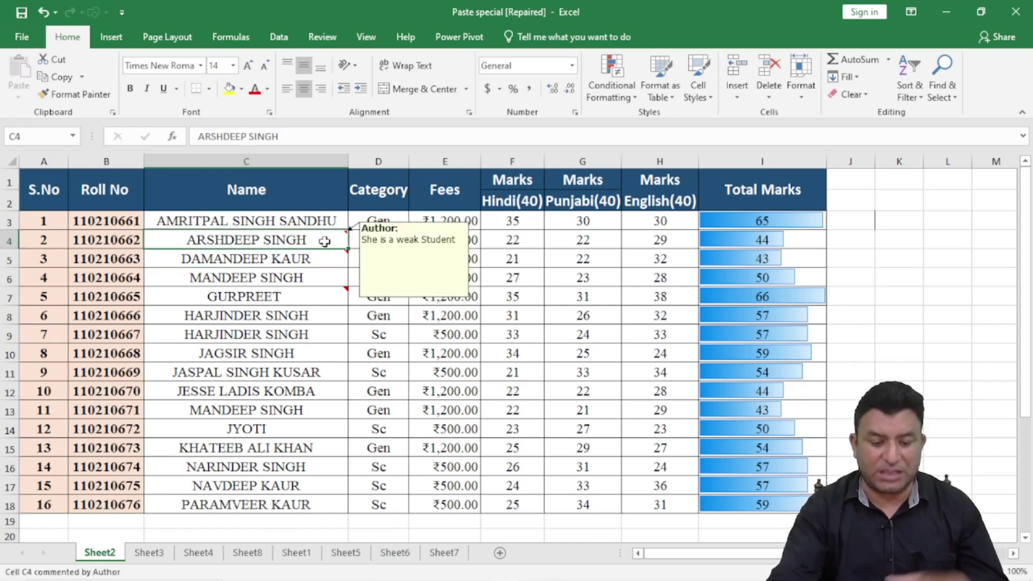
pyautogui.click(306, 281)
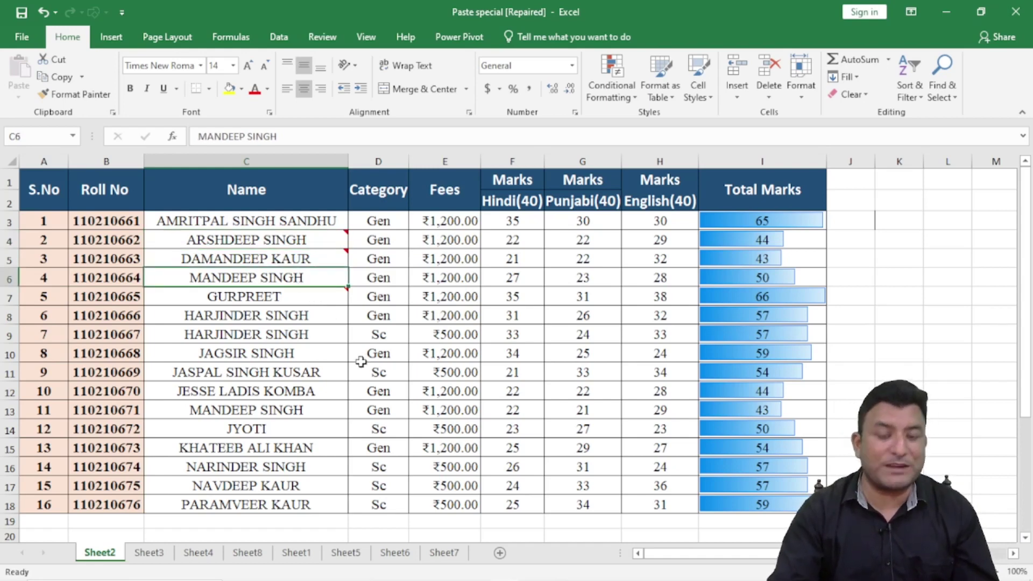
# Undo the comment paste in cell C4.
pyautogui.press('Up')
pyautogui.press('Up')
pyautogui.hotkey('ctrl', 'c')
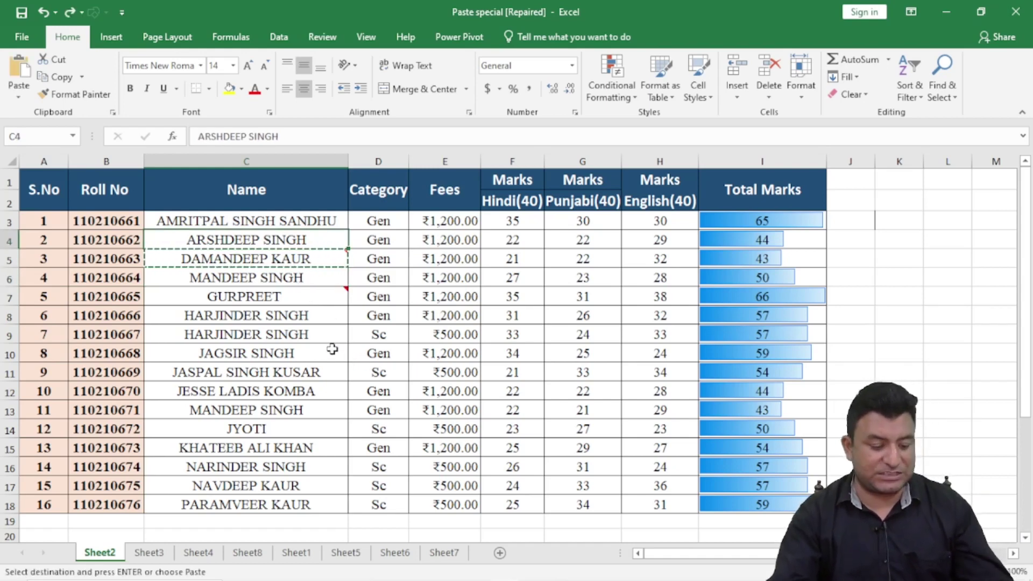
pyautogui.hotkey('ctrl', 'z')
pyautogui.click(152, 553)
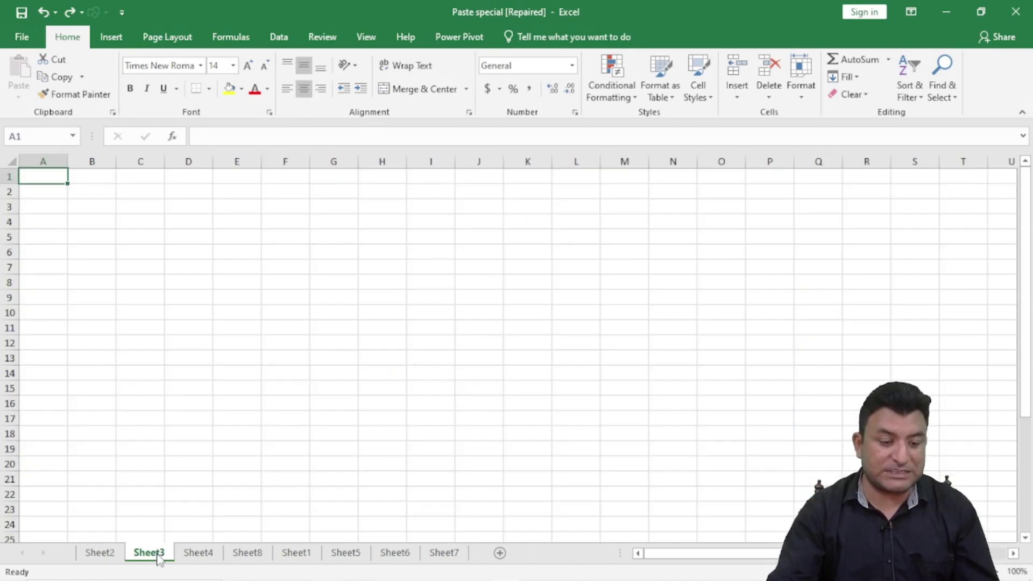
pyautogui.click(100, 552)
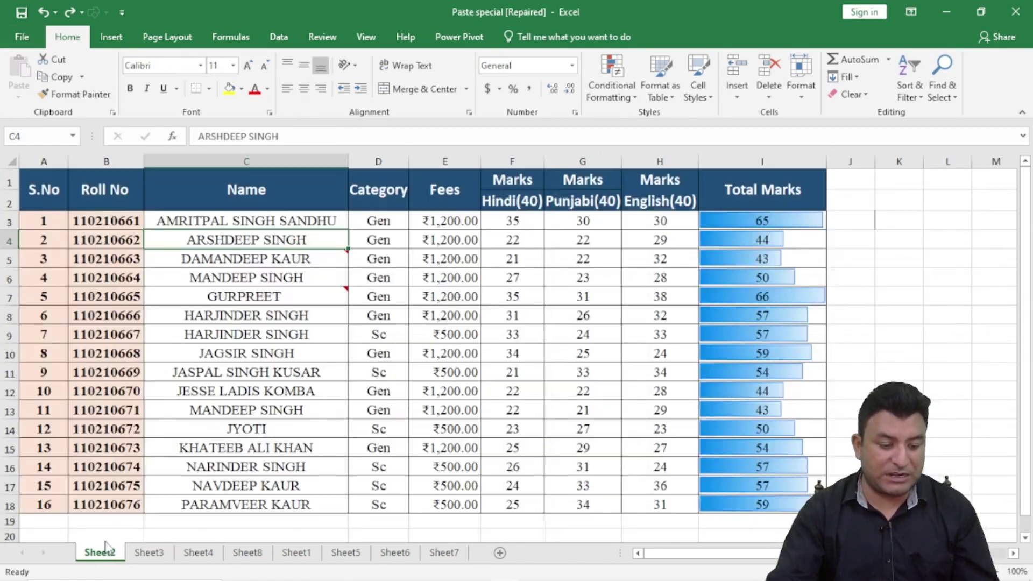
pyautogui.hotkey('ctrl', 'a')
pyautogui.hotkey('ctrl', 'c')
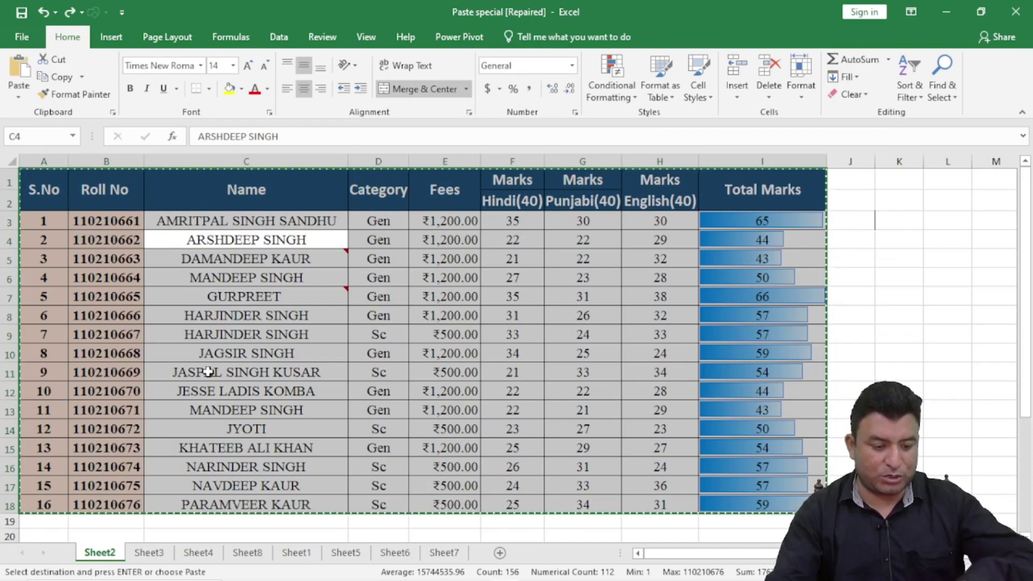
pyautogui.click(153, 557)
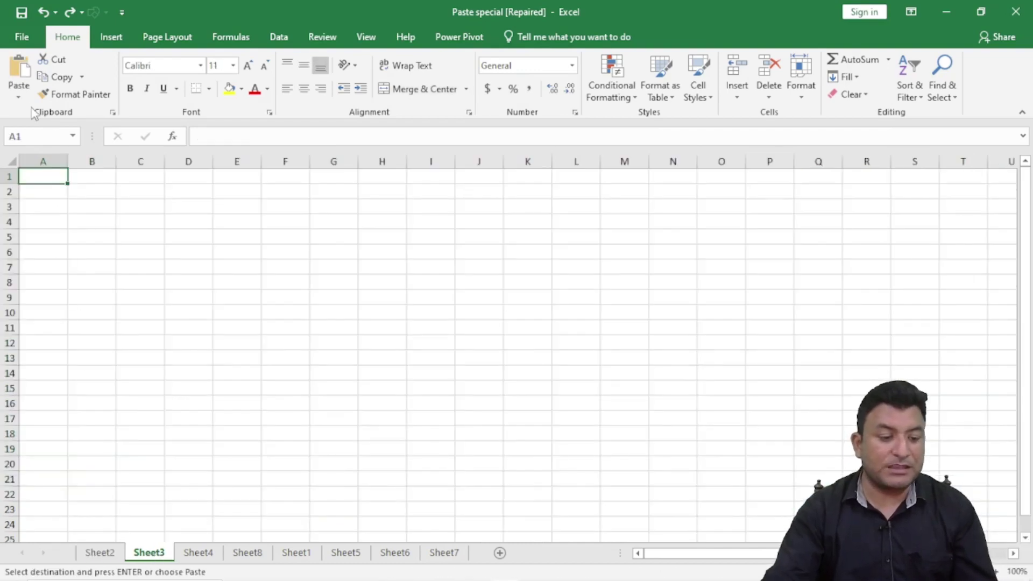
pyautogui.click(20, 97)
pyautogui.click(59, 256)
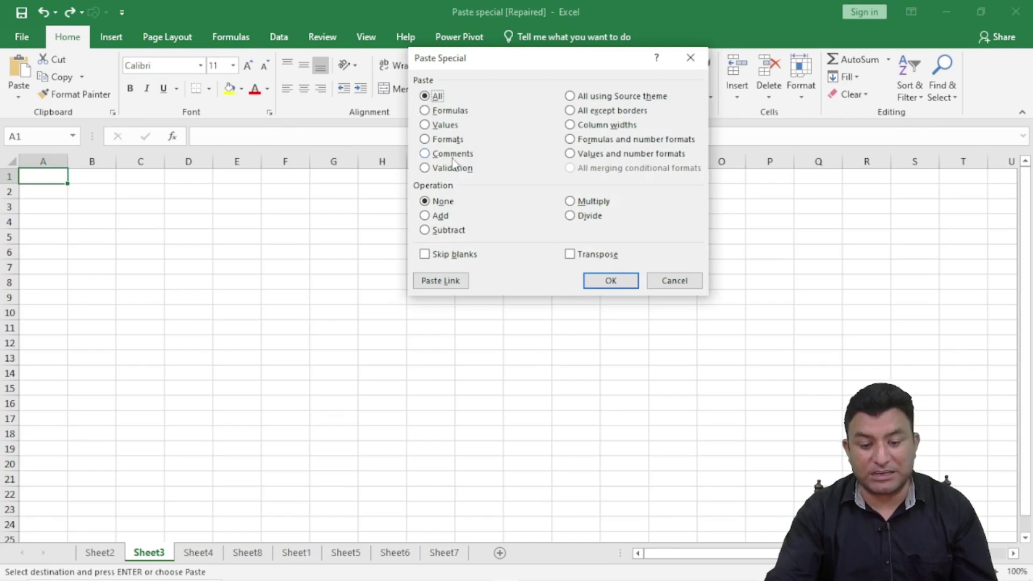
pyautogui.click(673, 281)
pyautogui.click(101, 553)
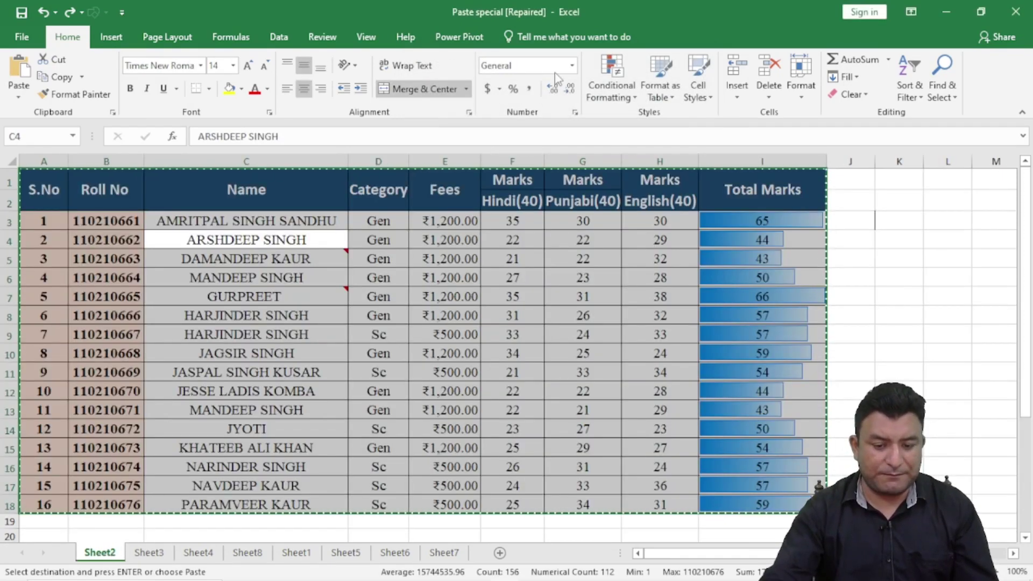
pyautogui.press('Escape')
pyautogui.click(587, 312)
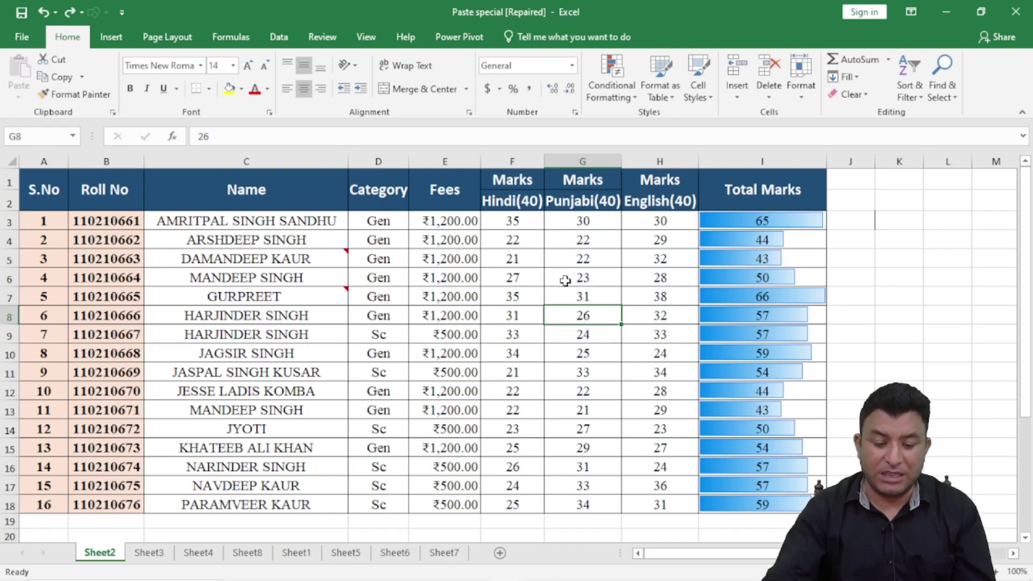
# Try to enter 41 in cell F9 to test the validation on the Hindi marks, and cancel the entry.
pyautogui.click(507, 298)
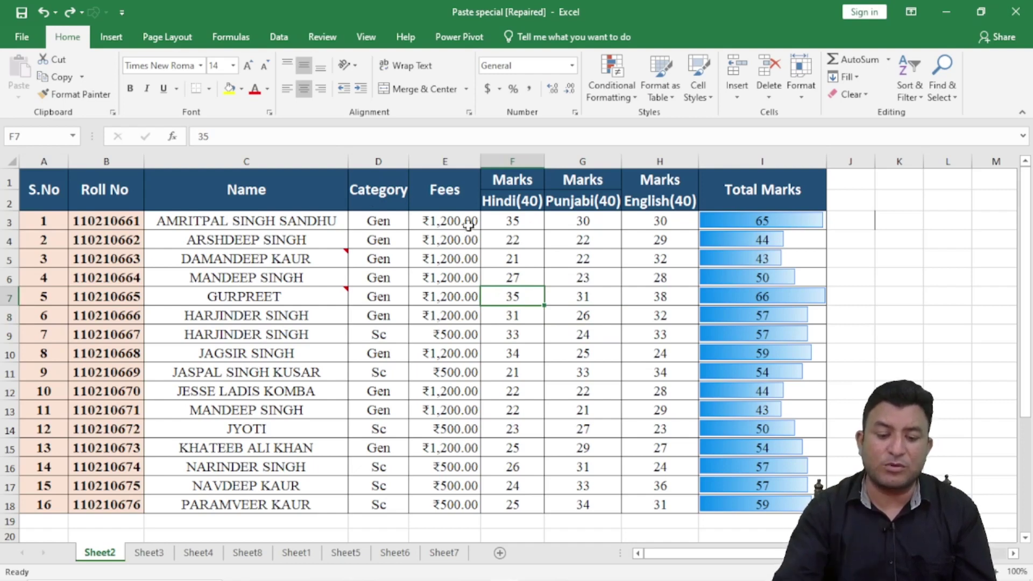
pyautogui.moveTo(508, 221); pyautogui.dragTo(497, 465)
pyautogui.click(505, 334)
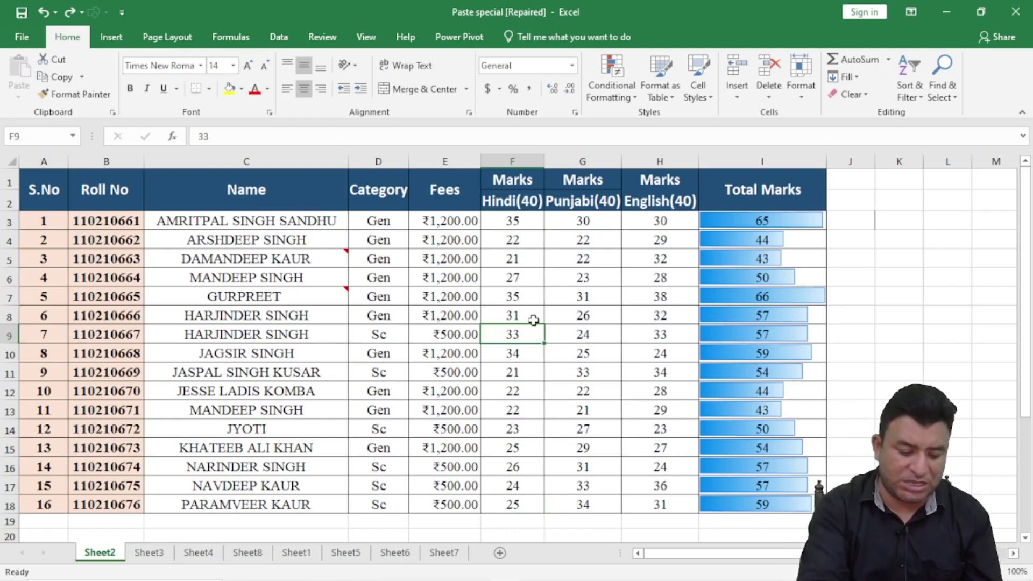
pyautogui.write('41')
pyautogui.press('Return')
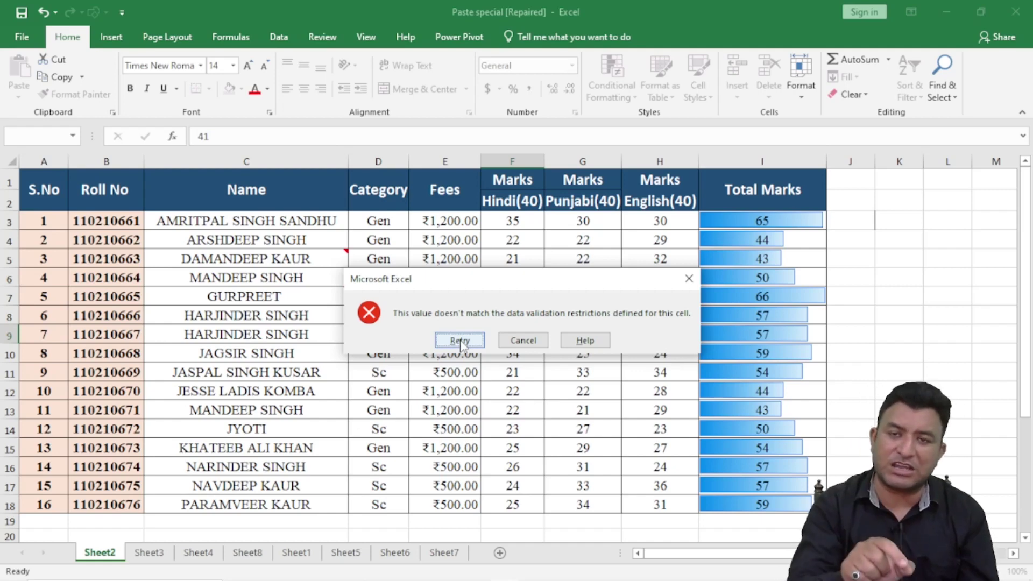
pyautogui.click(688, 279)
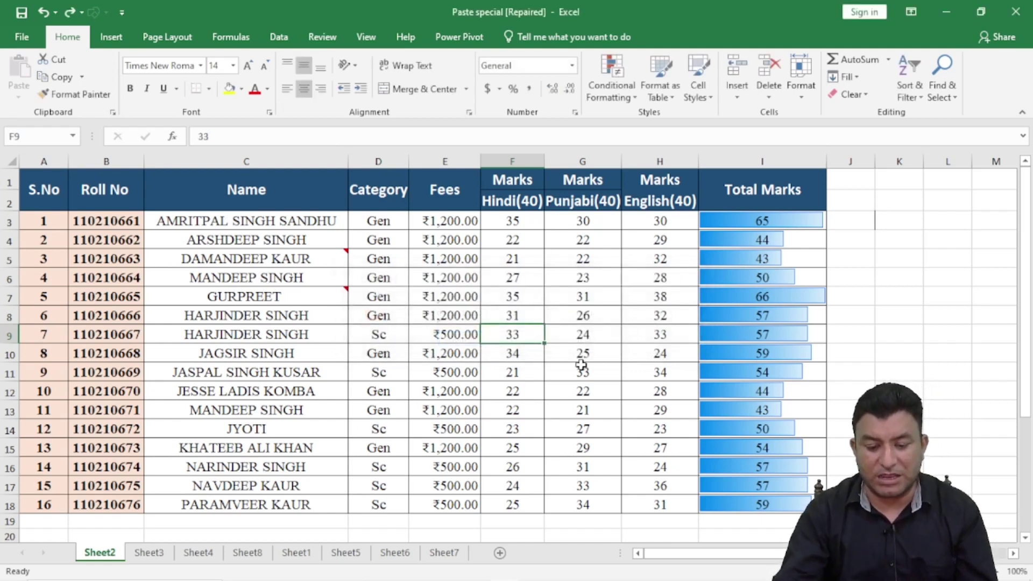
# Enter 41 in cell H9 to check the English marks for validation, and undo the entry.
pyautogui.click(660, 330)
pyautogui.write('4')
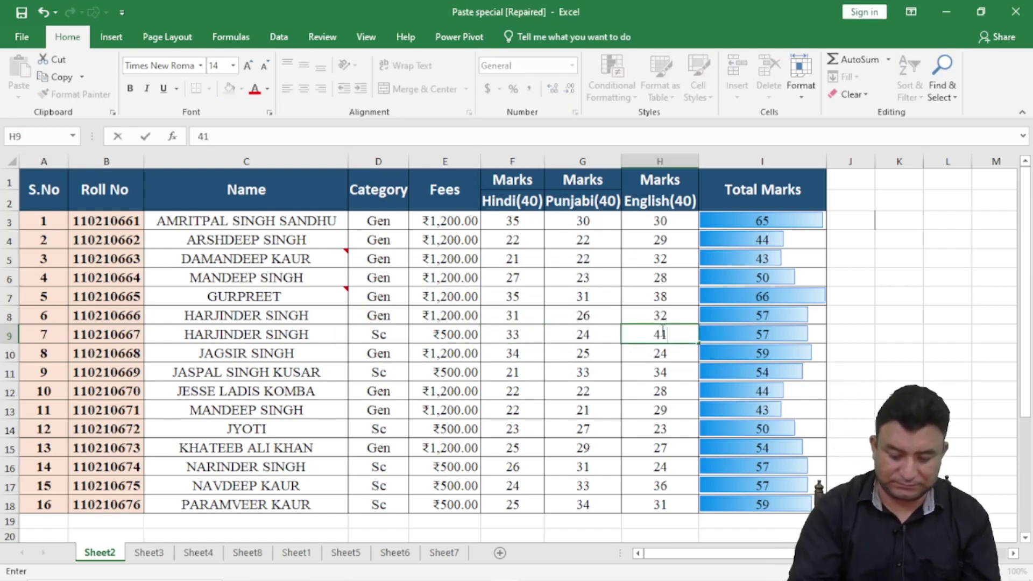
pyautogui.write('1')
pyautogui.press('Return')
pyautogui.click(669, 333)
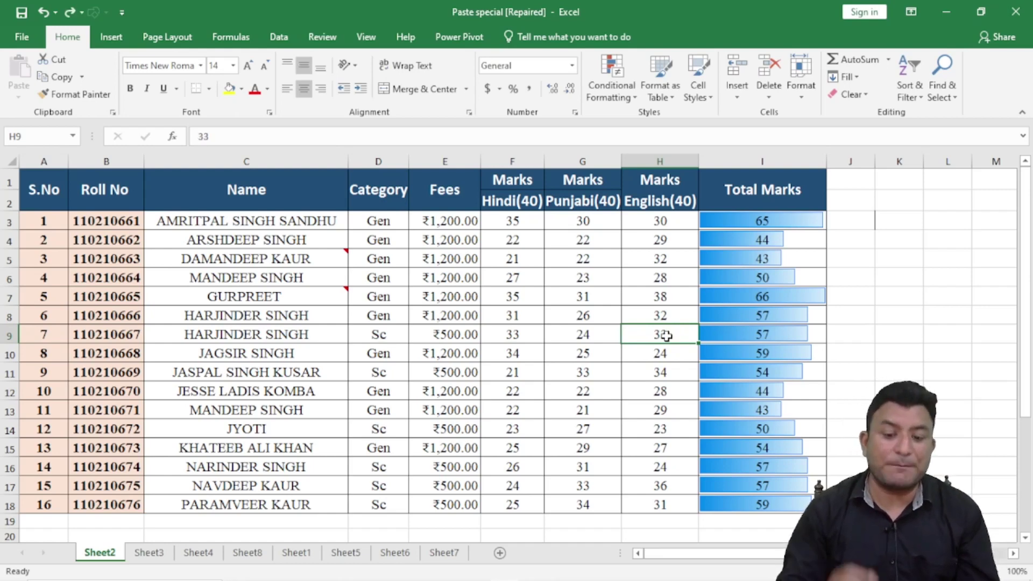
pyautogui.moveTo(512, 224); pyautogui.dragTo(514, 334)
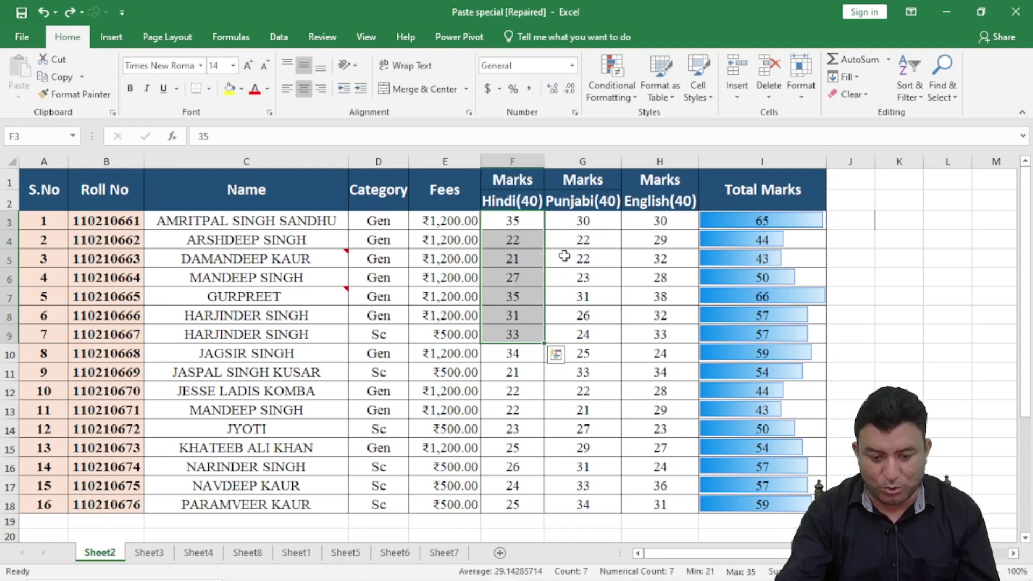
pyautogui.moveTo(564, 256); pyautogui.dragTo(576, 301)
pyautogui.moveTo(660, 246); pyautogui.dragTo(653, 298)
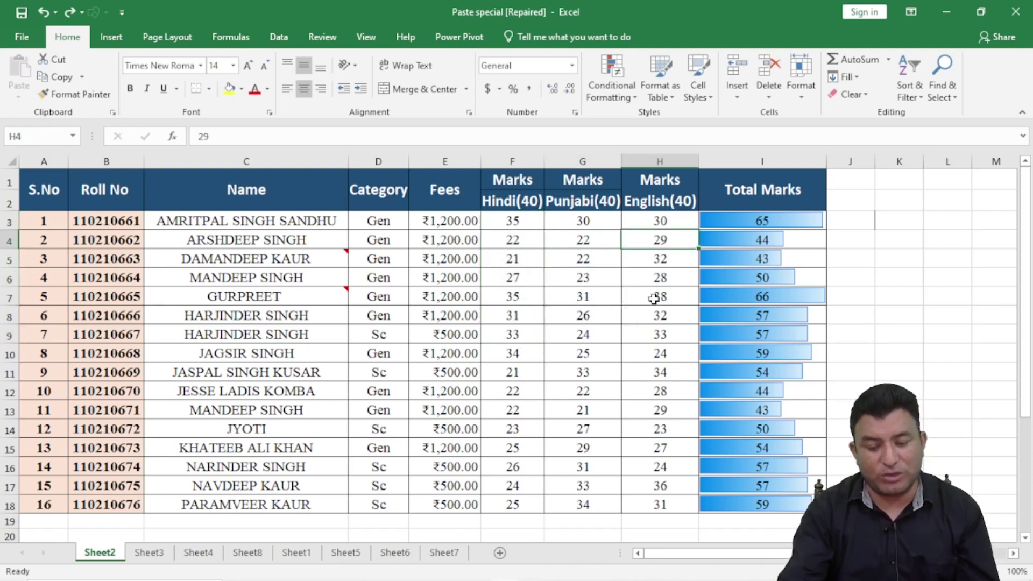
# Copy the Punjabi marks in G3:G18 and paste only their Validation onto the English marks H3:H18 using Paste Special.
pyautogui.moveTo(569, 223); pyautogui.dragTo(592, 497)
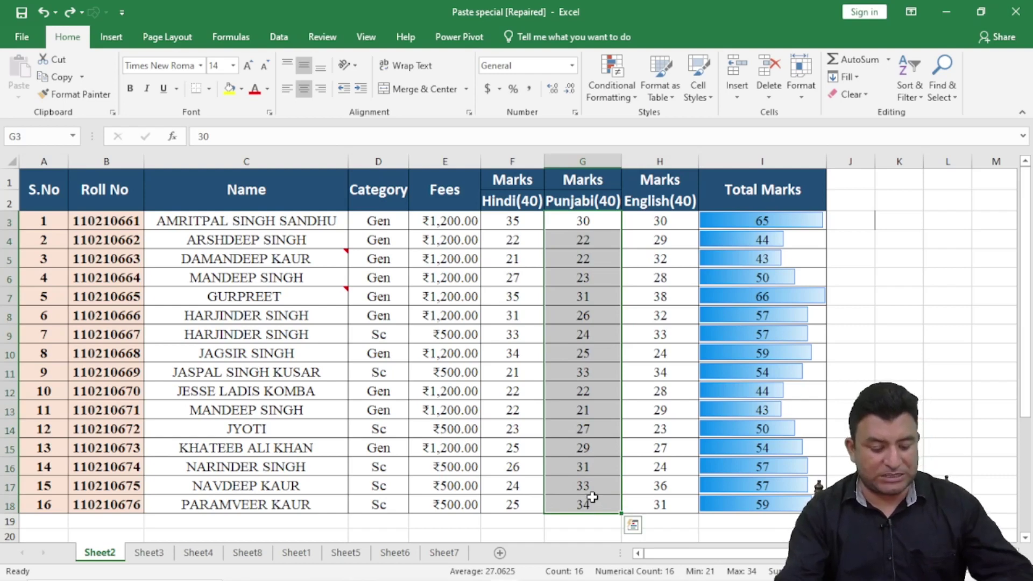
pyautogui.hotkey('ctrl', 'c')
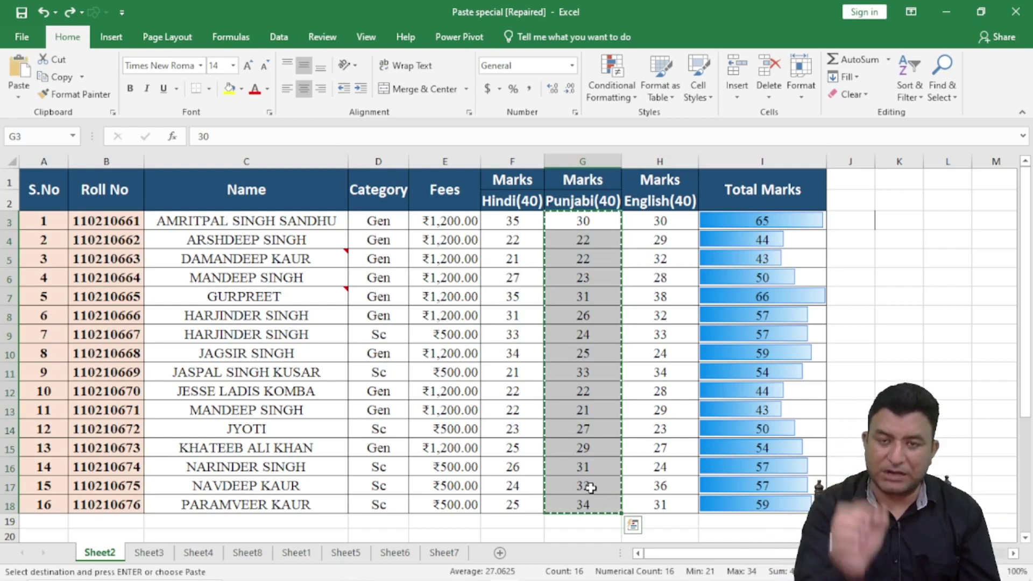
pyautogui.moveTo(666, 221); pyautogui.dragTo(676, 501)
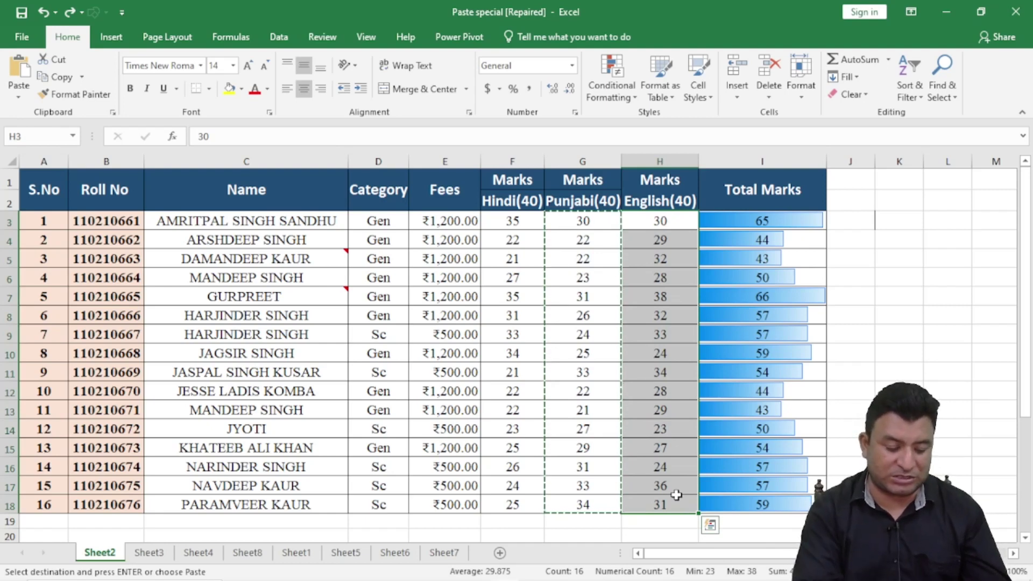
pyautogui.press('alt')
pyautogui.press('e')
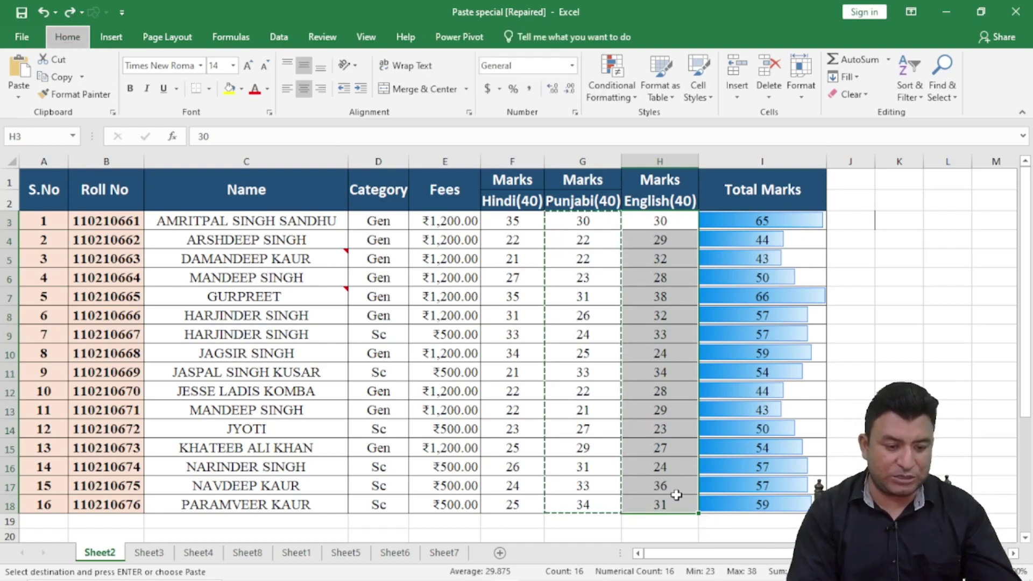
pyautogui.press('s')
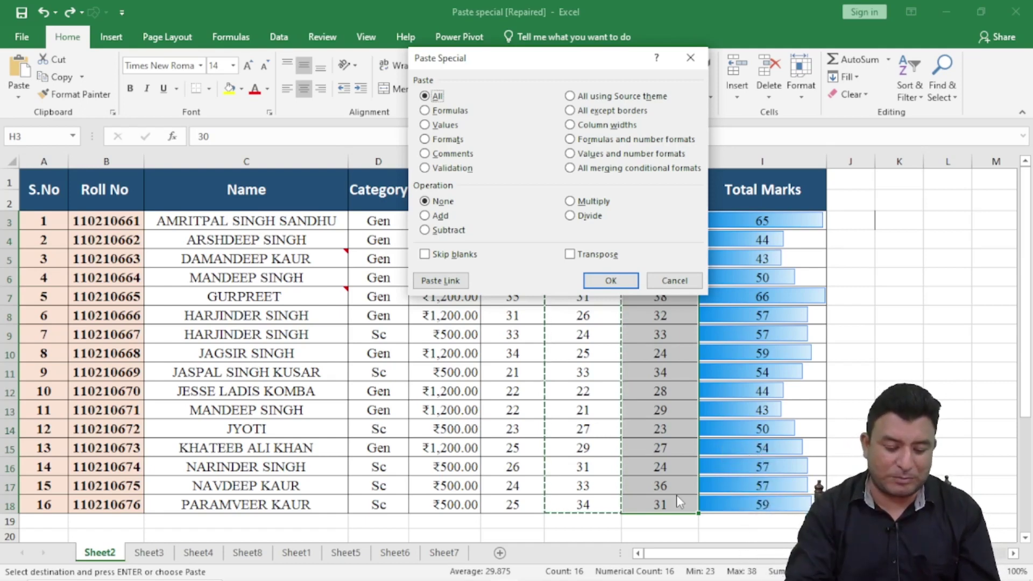
pyautogui.press('n')
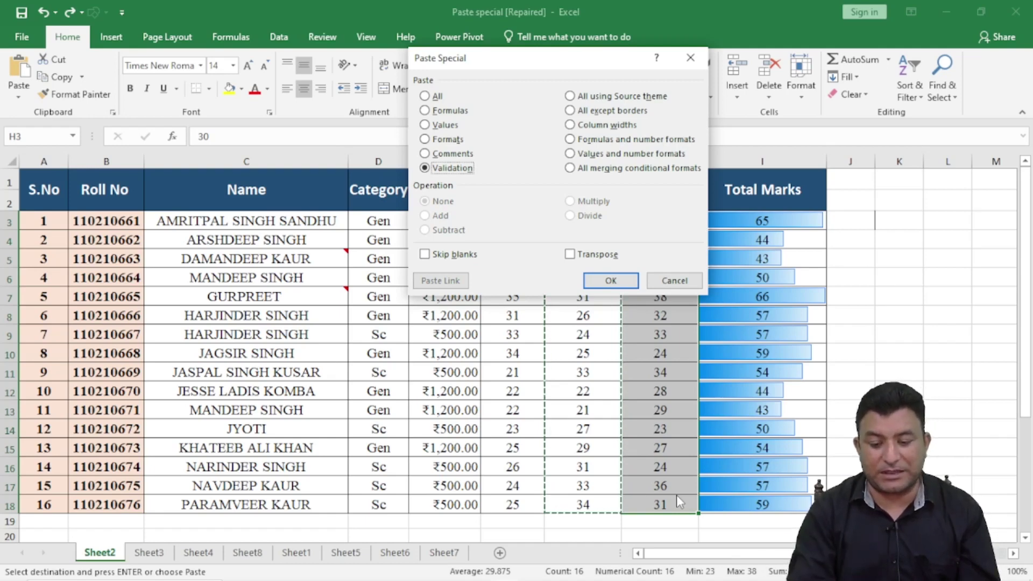
pyautogui.press('Return')
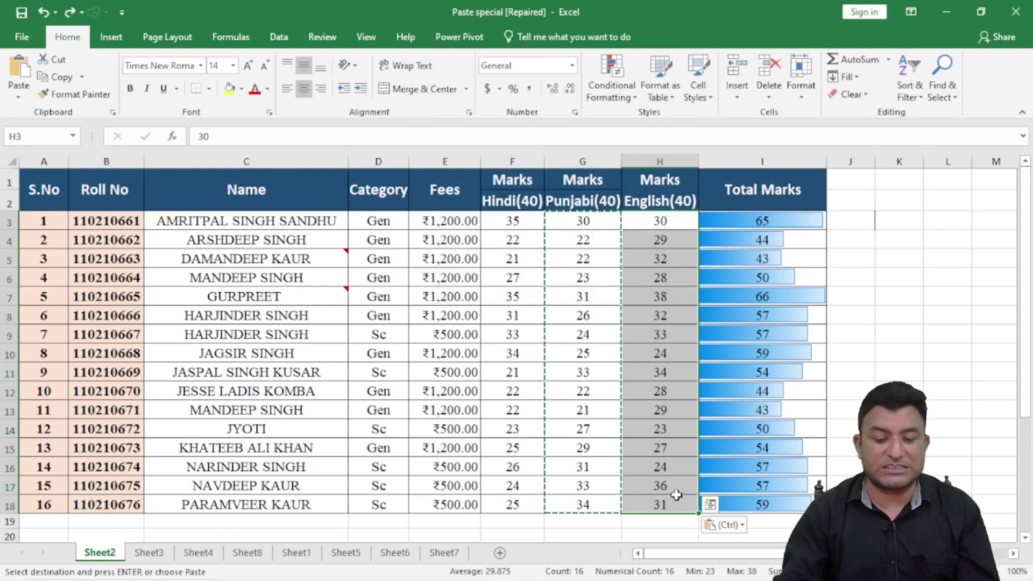
pyautogui.press('Escape')
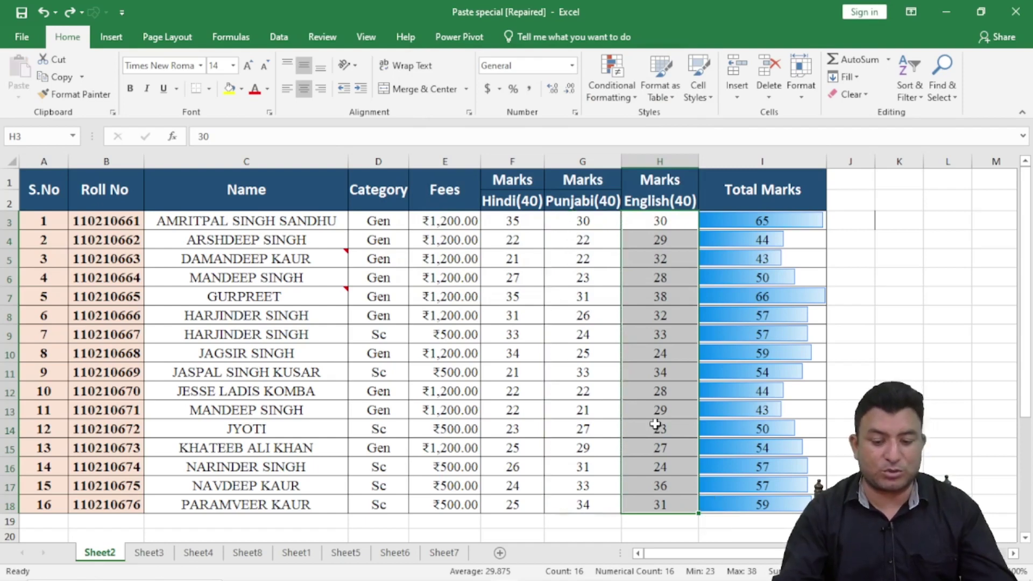
# Test the pasted validation by entering 41 in cell H9, and undo the entry.
pyautogui.click(662, 337)
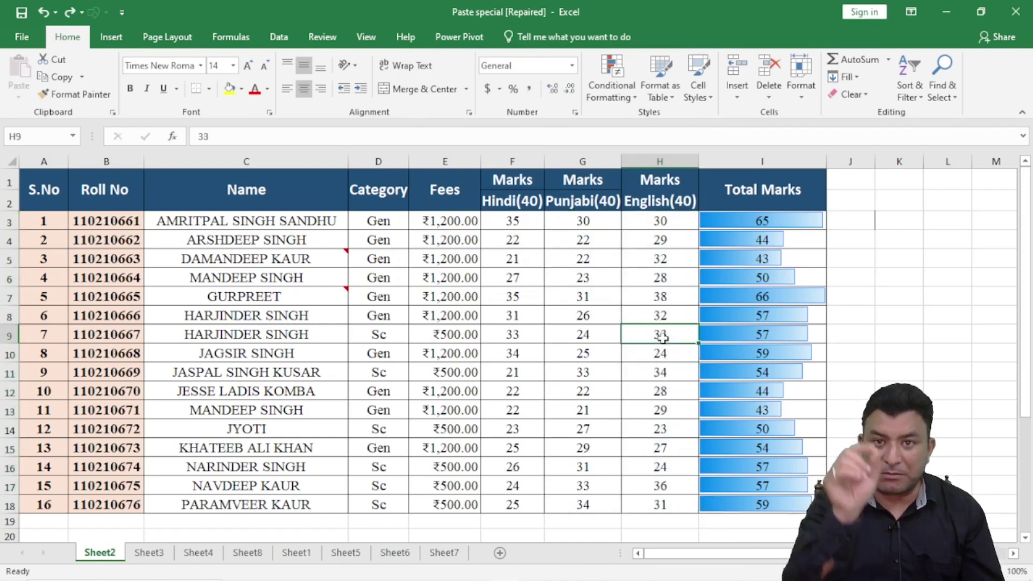
pyautogui.write('41')
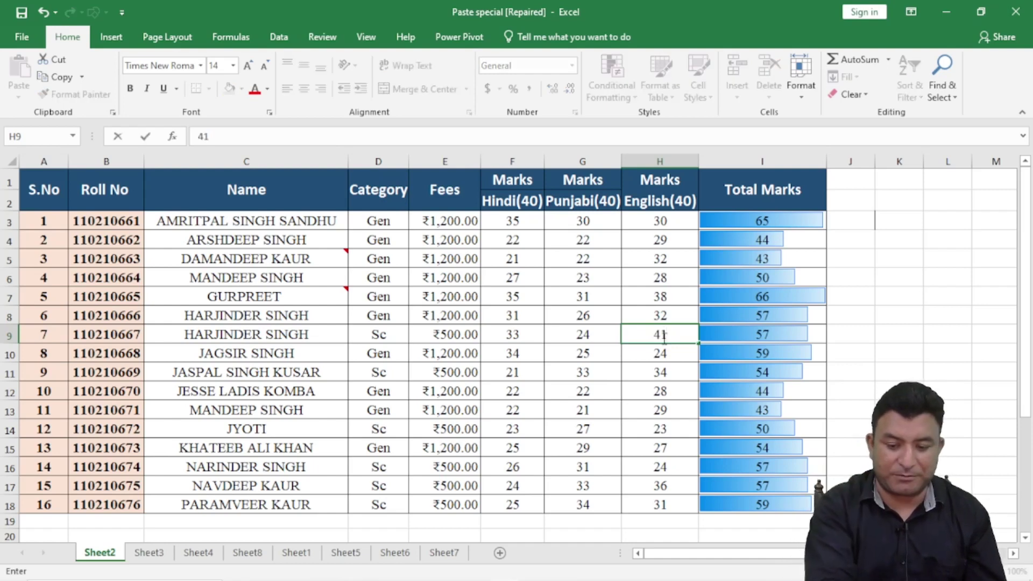
pyautogui.press('Return')
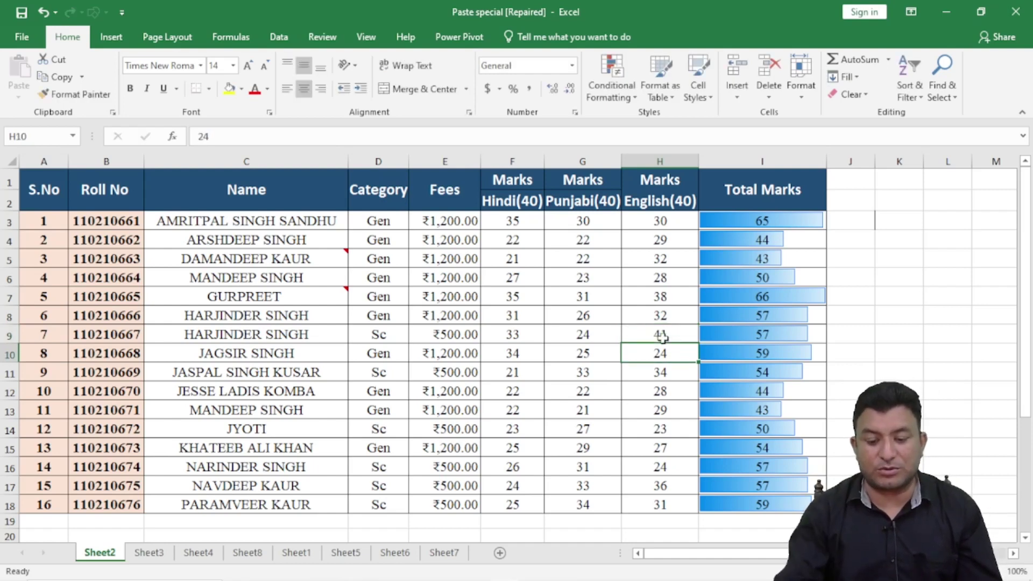
pyautogui.click(667, 337)
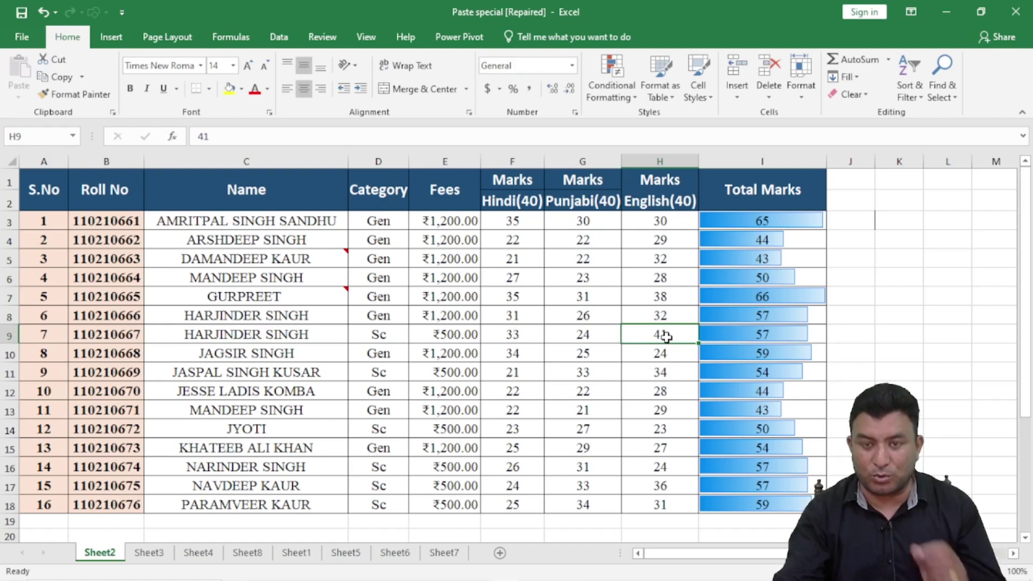
pyautogui.hotkey('ctrl', 'z')
pyautogui.moveTo(572, 224); pyautogui.dragTo(590, 501)
pyautogui.hotkey('ctrl', 'c')
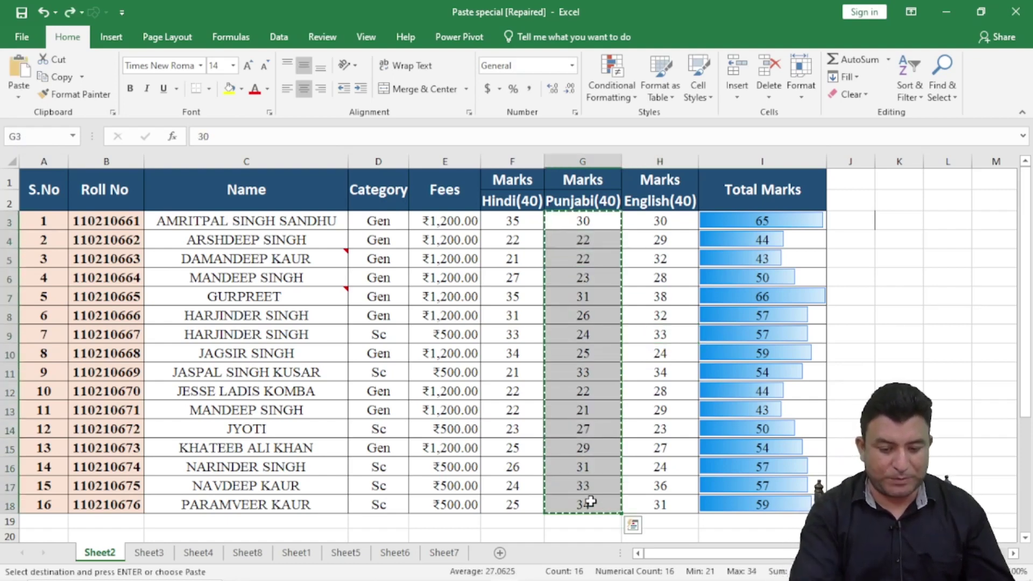
pyautogui.click(581, 329)
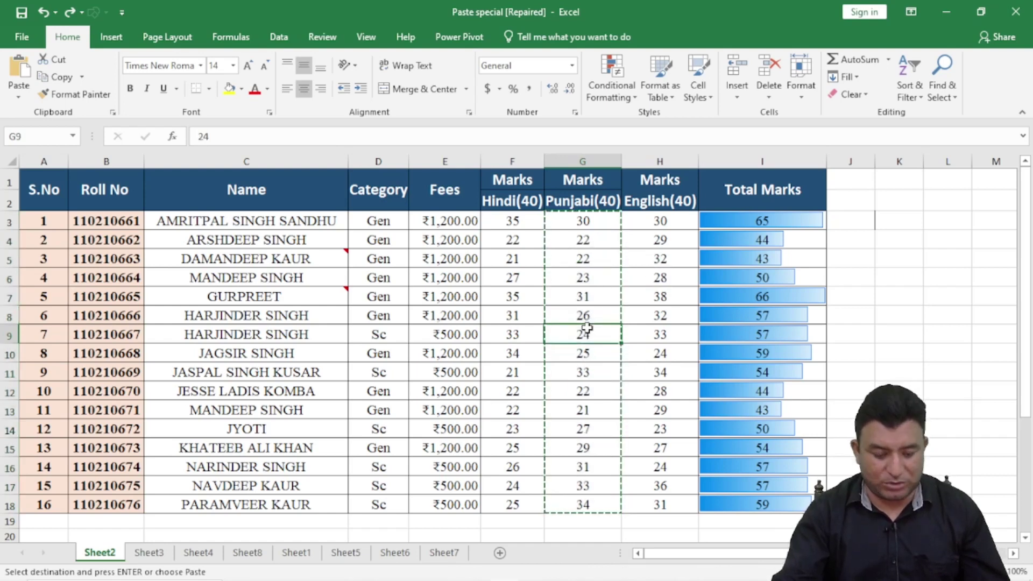
pyautogui.press('Escape')
# Enter 41 in cell G10 to check the Punjabi marks for validation, and undo the entry.
pyautogui.click(579, 354)
pyautogui.write('41')
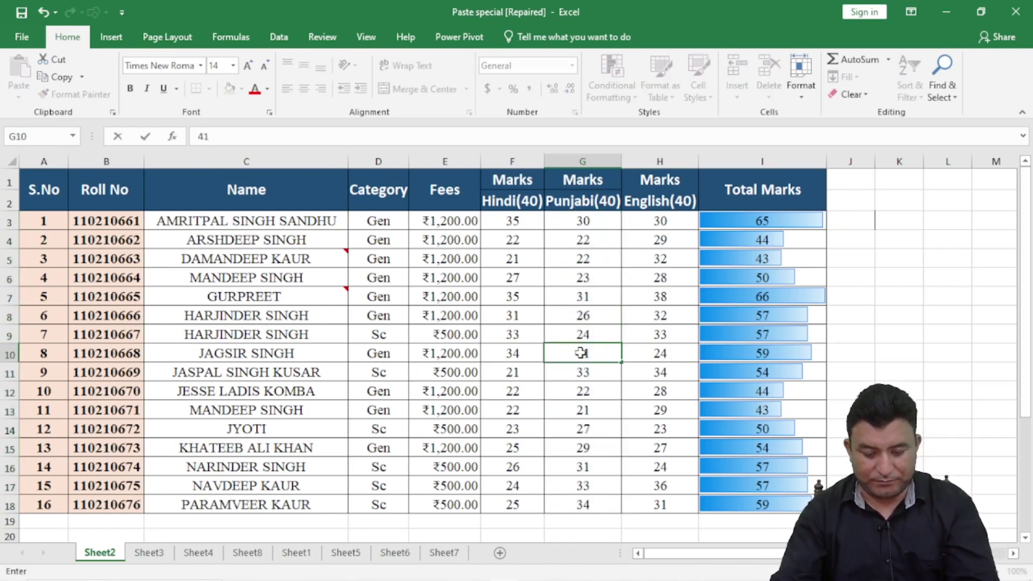
pyautogui.press('Return')
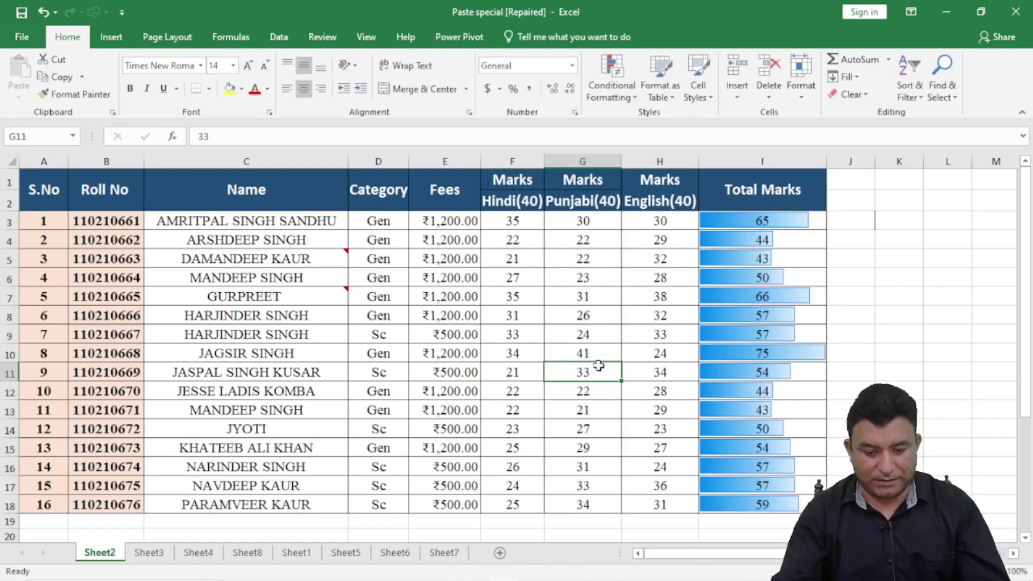
pyautogui.hotkey('ctrl', 'z')
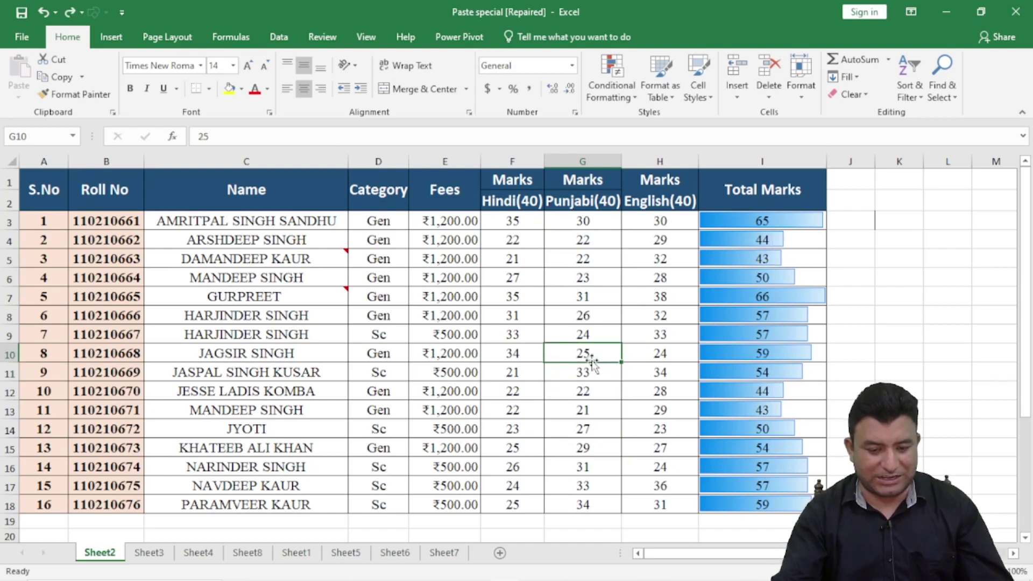
# Try to enter 41 in cell F6 to recheck the Hindi marks' validation, and cancel the entry.
pyautogui.click(516, 277)
pyautogui.write('41')
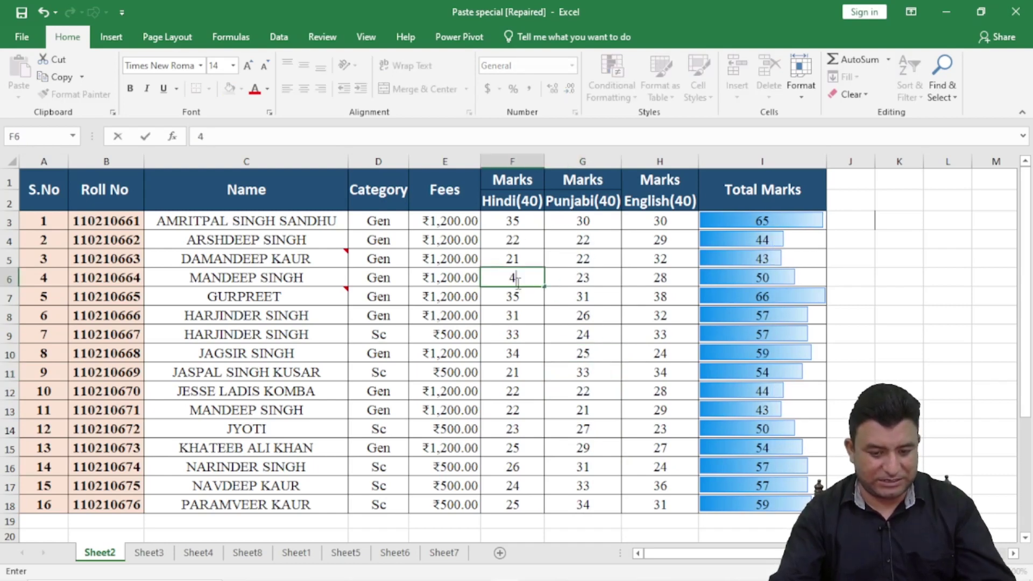
pyautogui.press('Return')
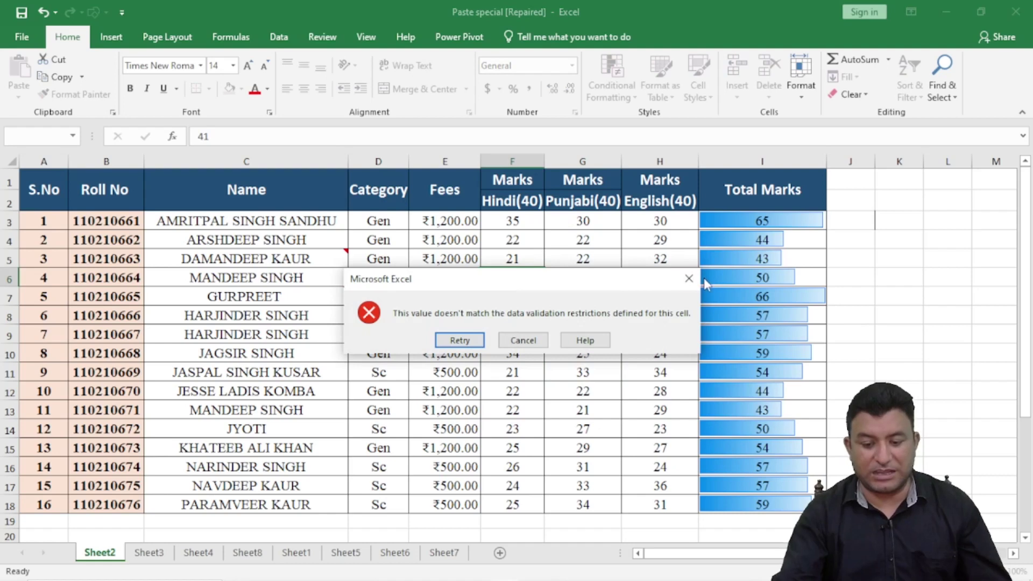
pyautogui.press('Escape')
# Copy the Hindi marks in F3:F18 and paste only their Validation onto G3:H18 using Paste Special, ending copy mode.
pyautogui.moveTo(508, 220); pyautogui.dragTo(509, 502)
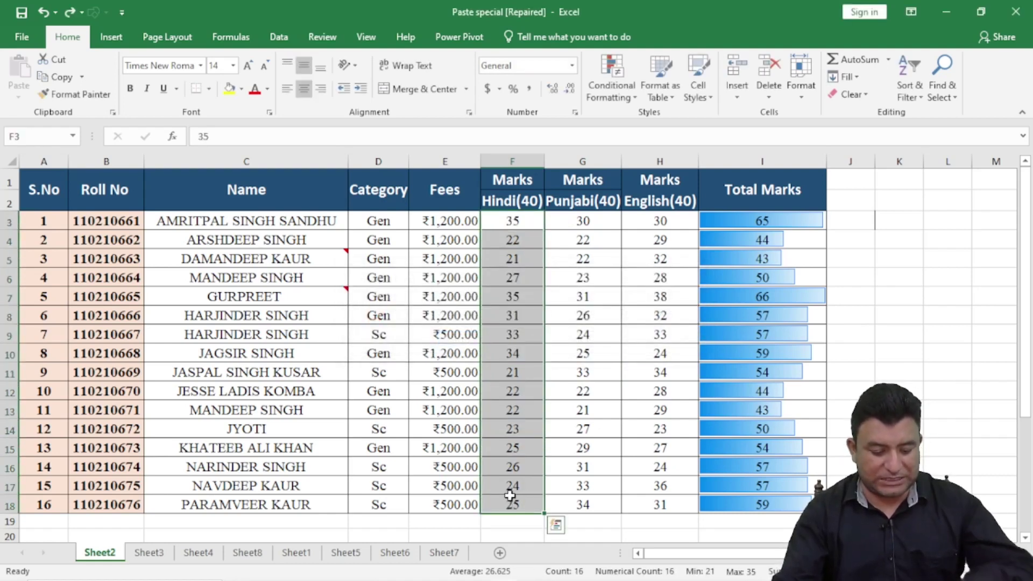
pyautogui.hotkey('ctrl', 'c')
pyautogui.moveTo(577, 222); pyautogui.dragTo(654, 489)
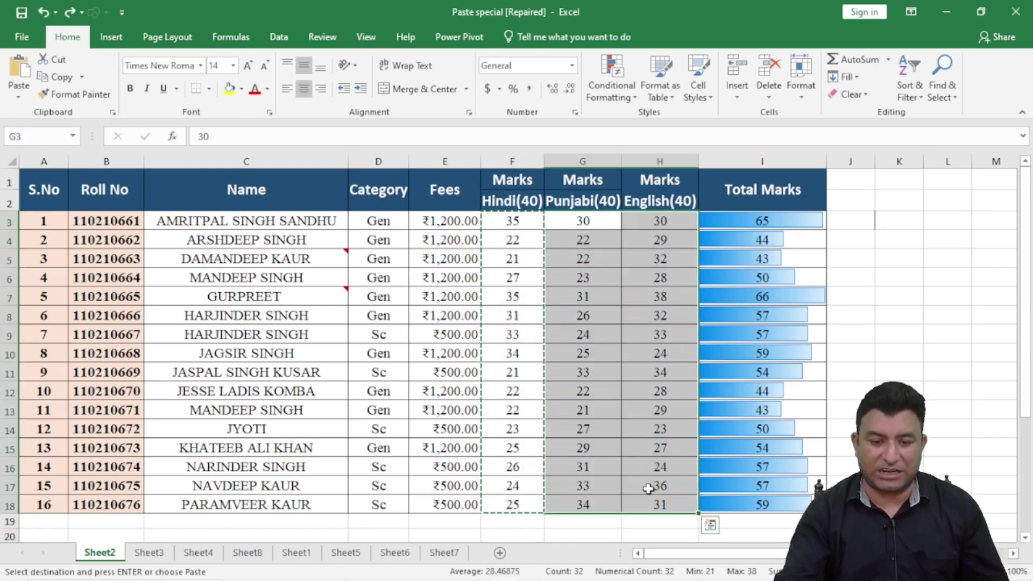
pyautogui.press('alt')
pyautogui.press('e')
pyautogui.press('s')
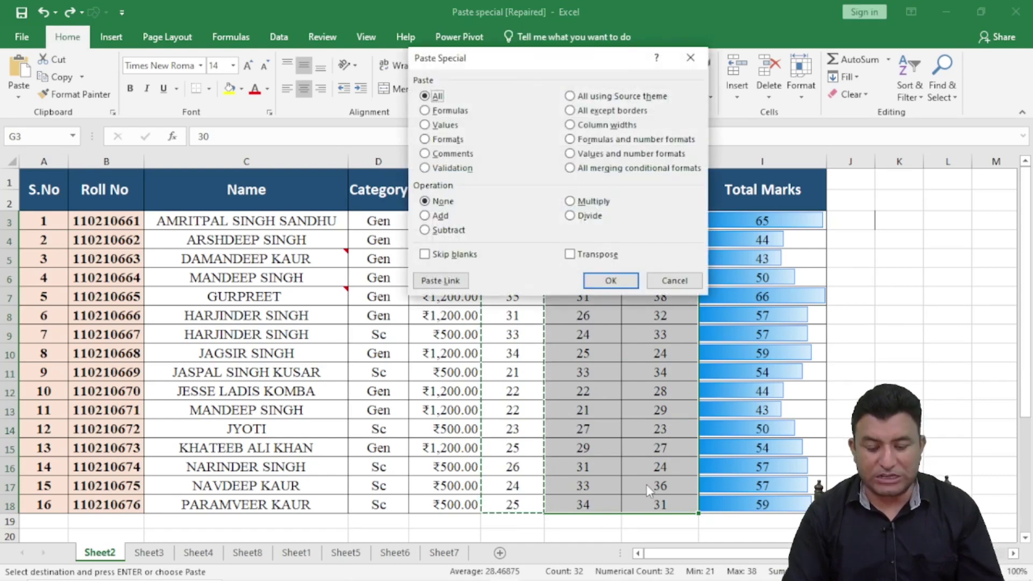
pyautogui.click(437, 168)
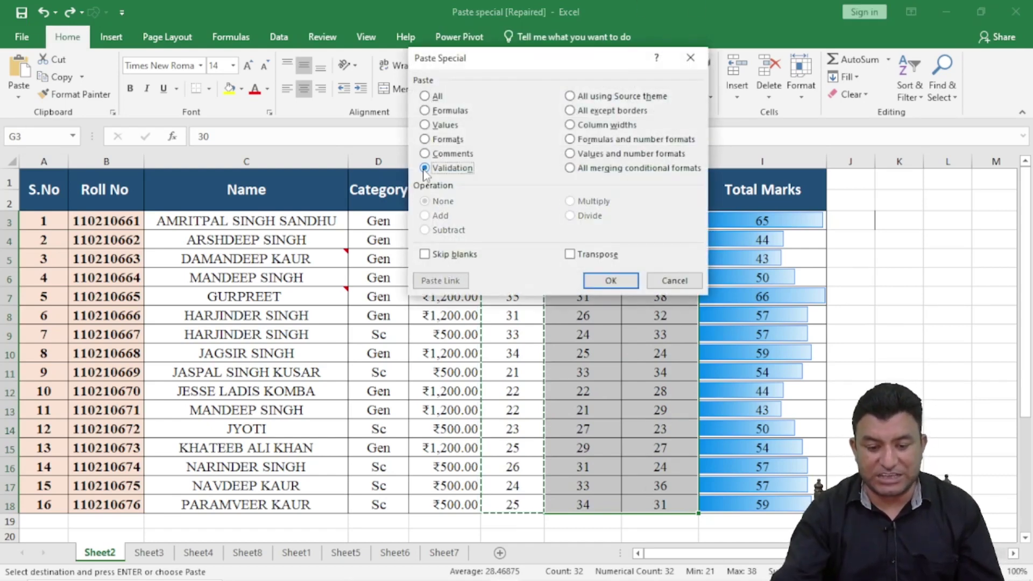
pyautogui.click(606, 281)
pyautogui.click(585, 282)
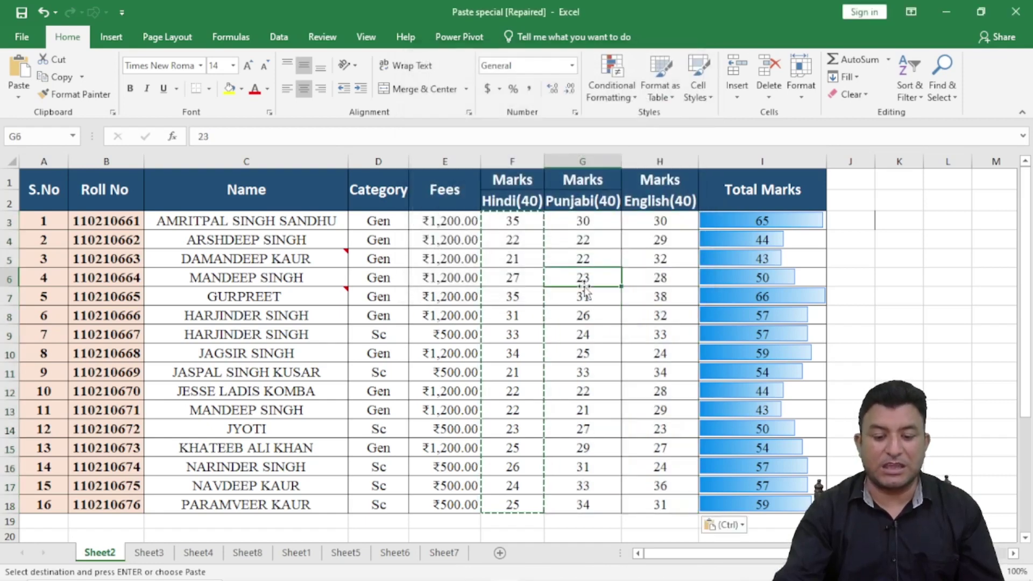
pyautogui.press('Escape')
# Test the pasted validation by trying to enter 41 in cell G8, cancel the entry, and select cell H9.
pyautogui.click(592, 315)
pyautogui.write('41')
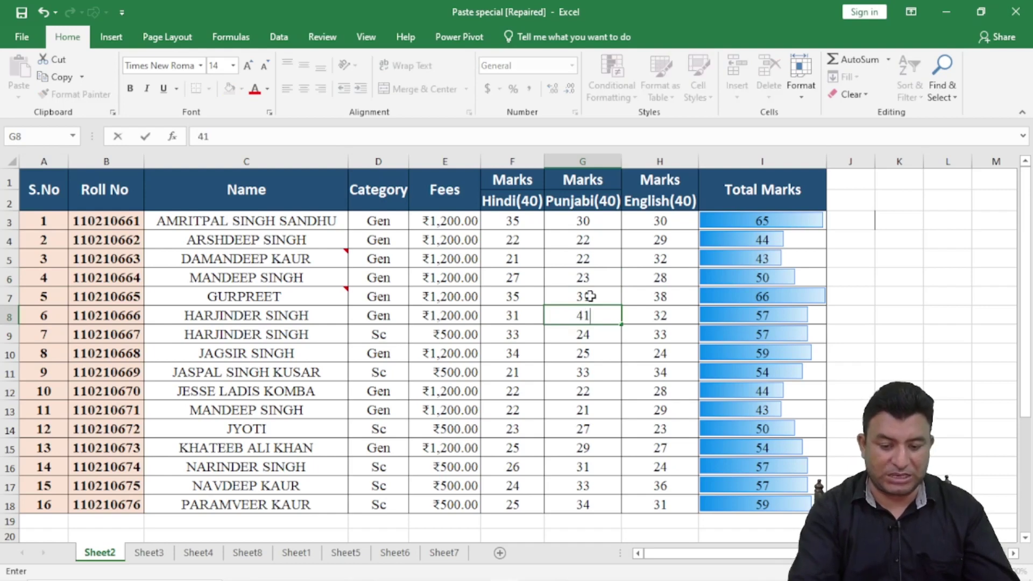
pyautogui.press('Return')
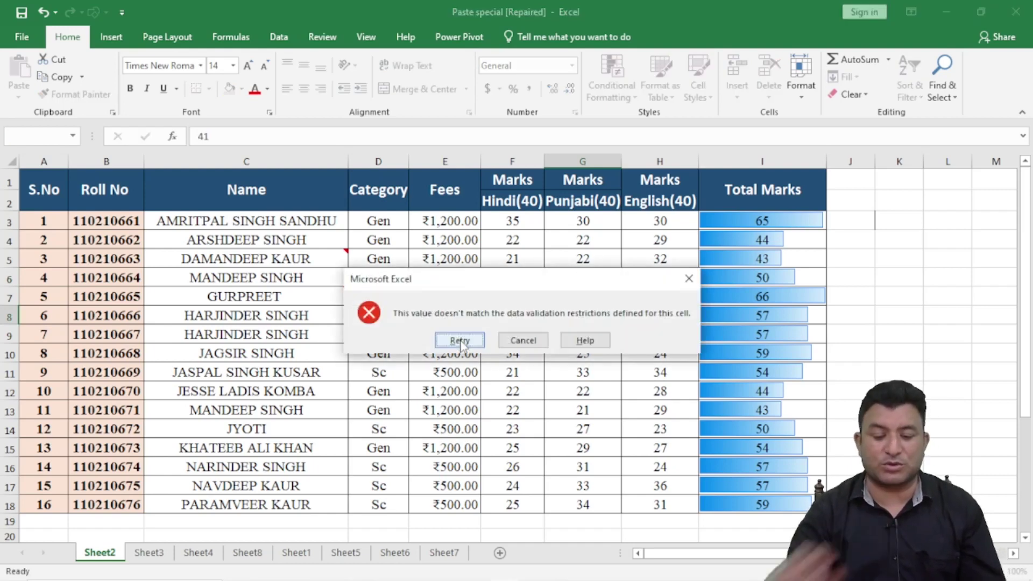
pyautogui.click(696, 279)
pyautogui.click(657, 335)
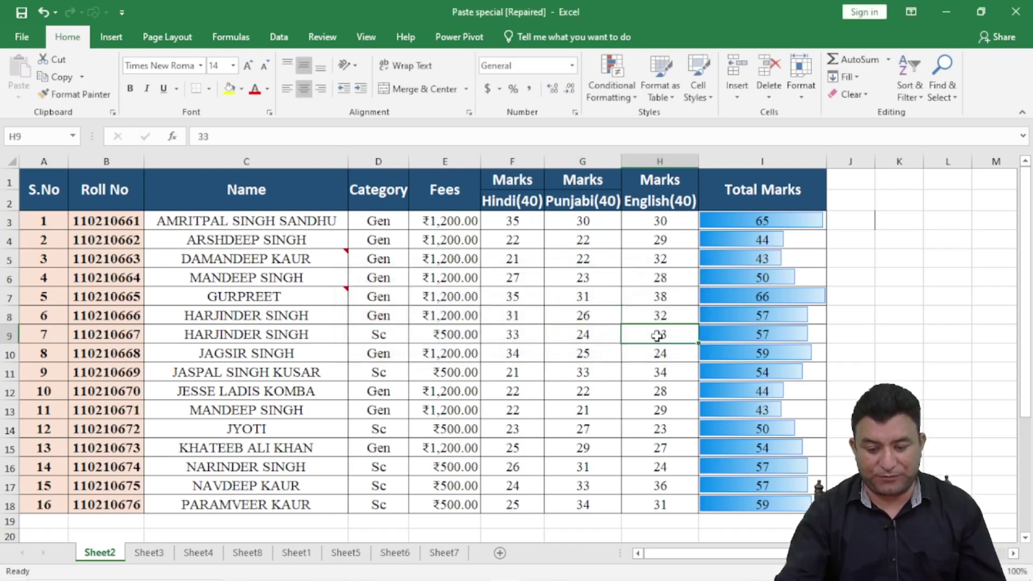
# Try to enter 41 in cell H9 to test the English marks' validation, and cancel the entry.
pyautogui.write('41')
pyautogui.press('Return')
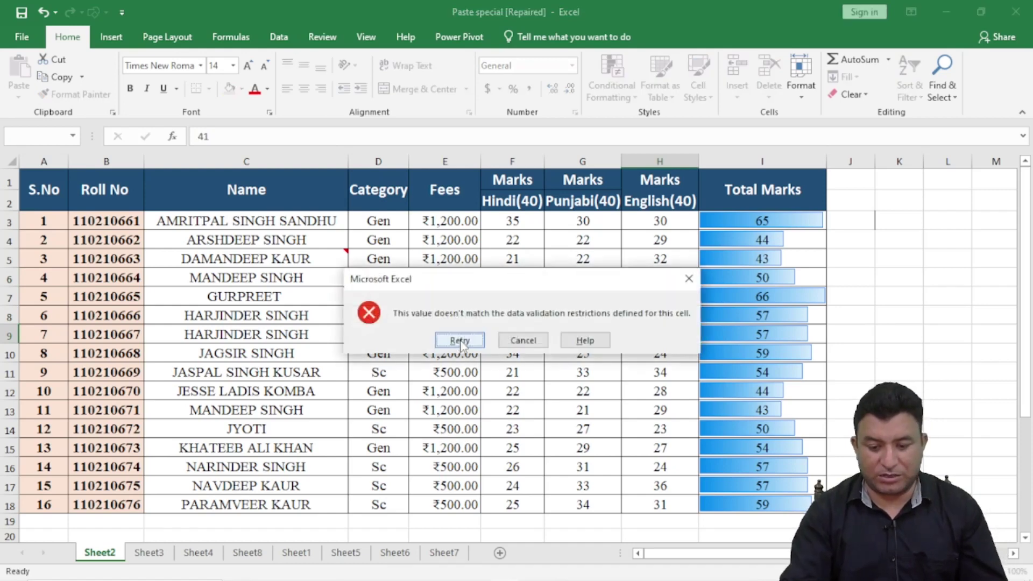
pyautogui.click(688, 278)
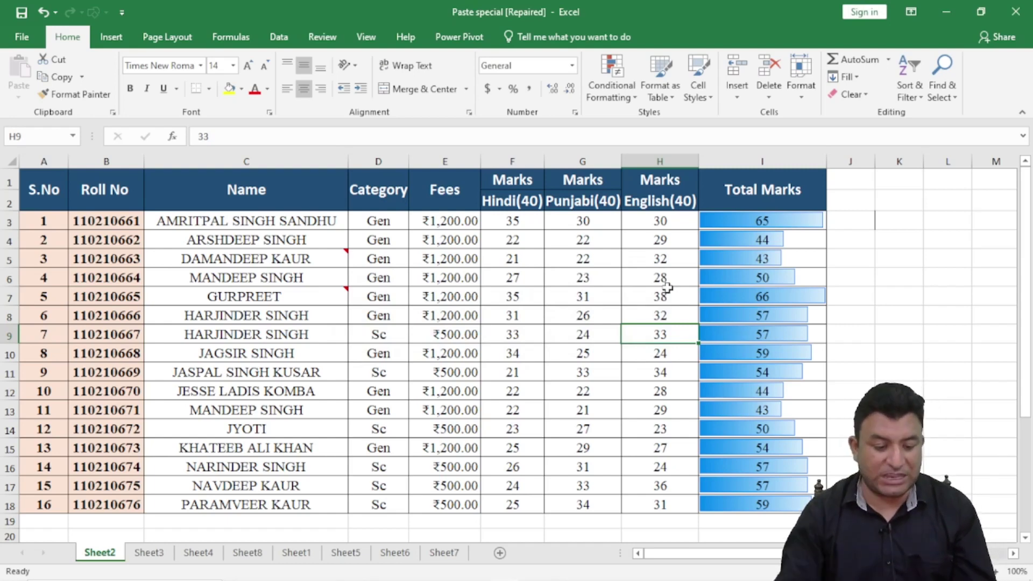
# Copy the entire marks table on Sheet2.
pyautogui.click(149, 553)
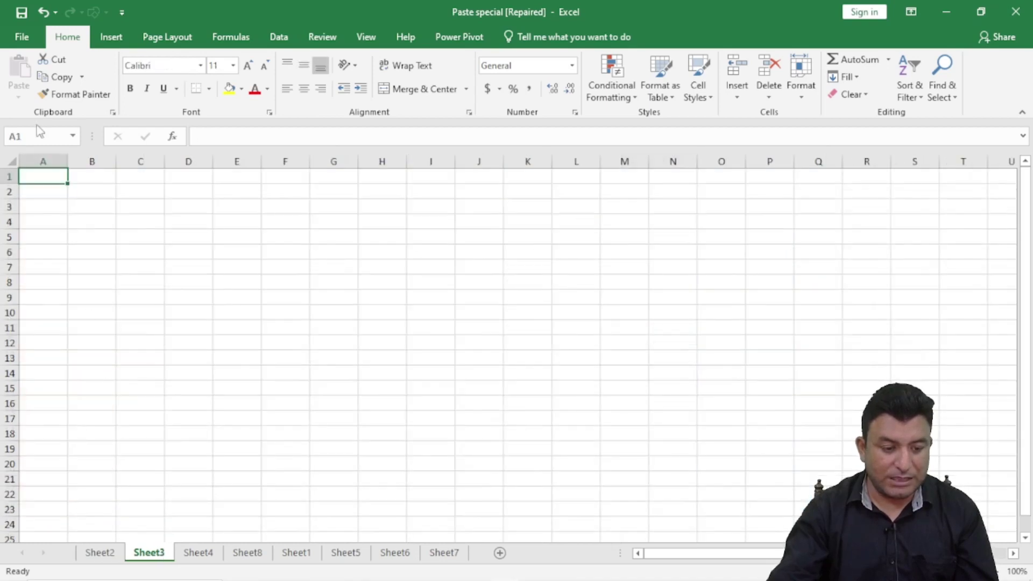
pyautogui.click(100, 552)
pyautogui.click(215, 333)
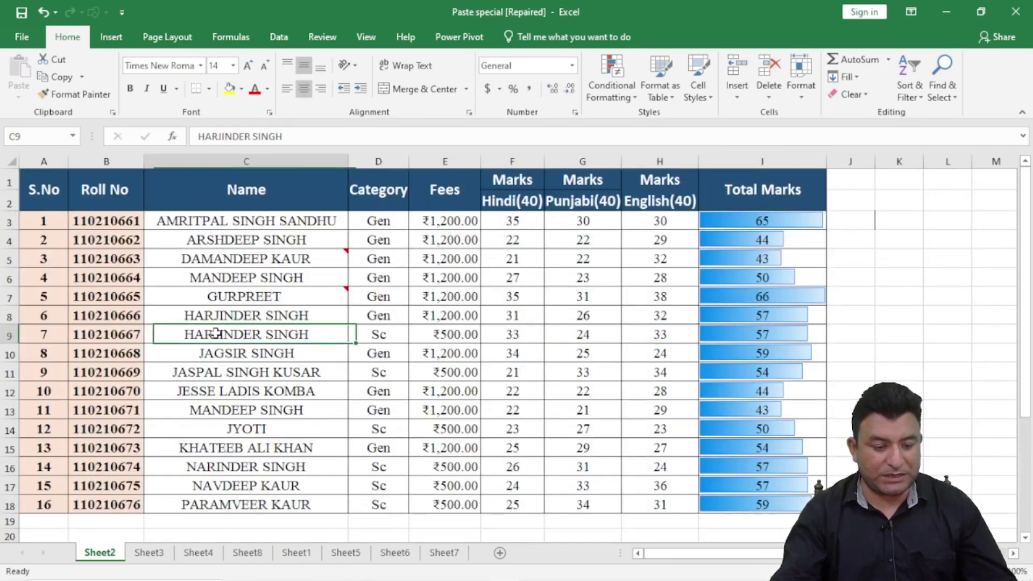
pyautogui.hotkey('ctrl', 'a')
pyautogui.hotkey('ctrl', 'c')
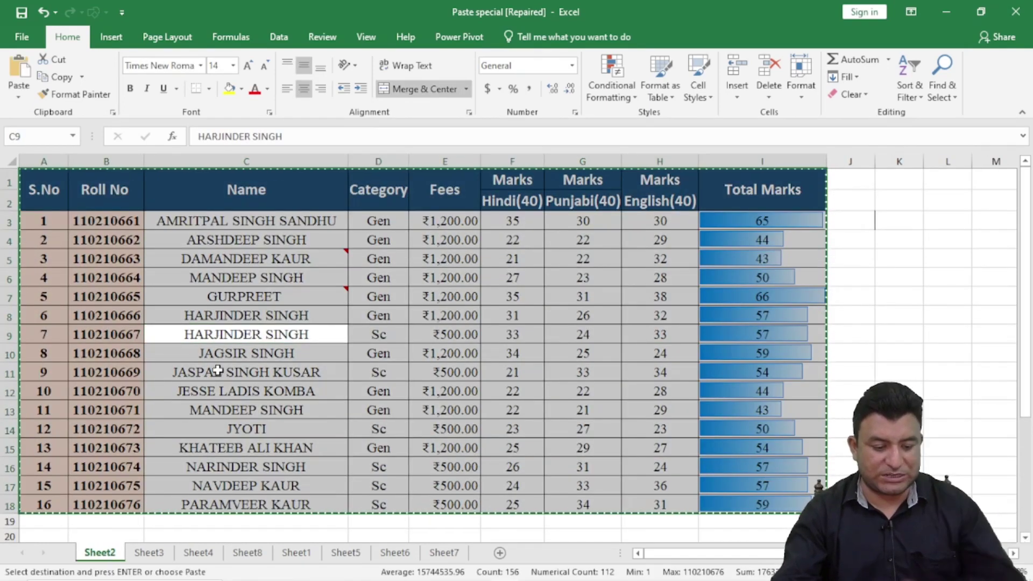
# Paste the copied table at A1 of Sheet3 using Paste Special's All using Source theme option, and undo the paste.
pyautogui.click(149, 553)
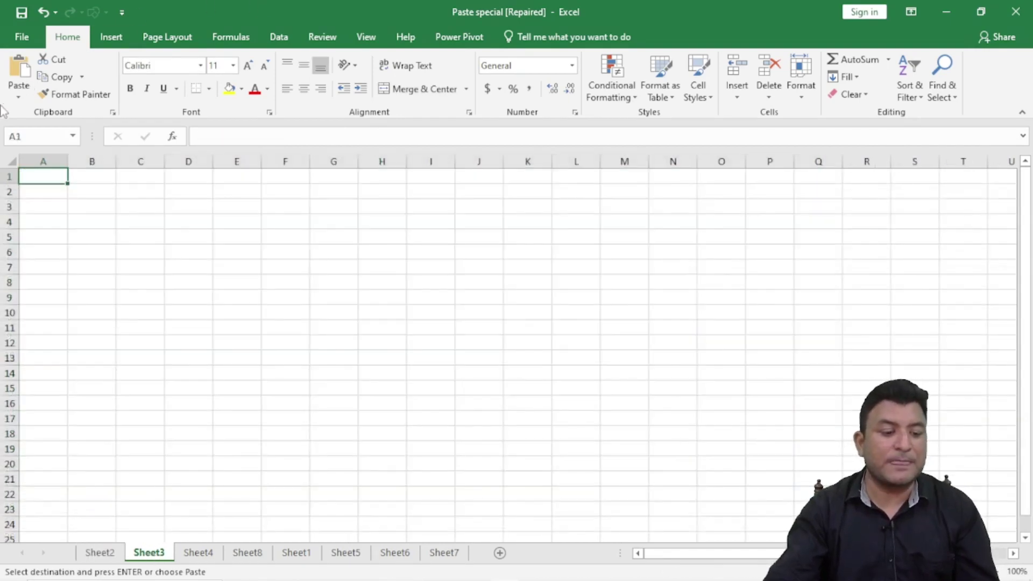
pyautogui.click(26, 94)
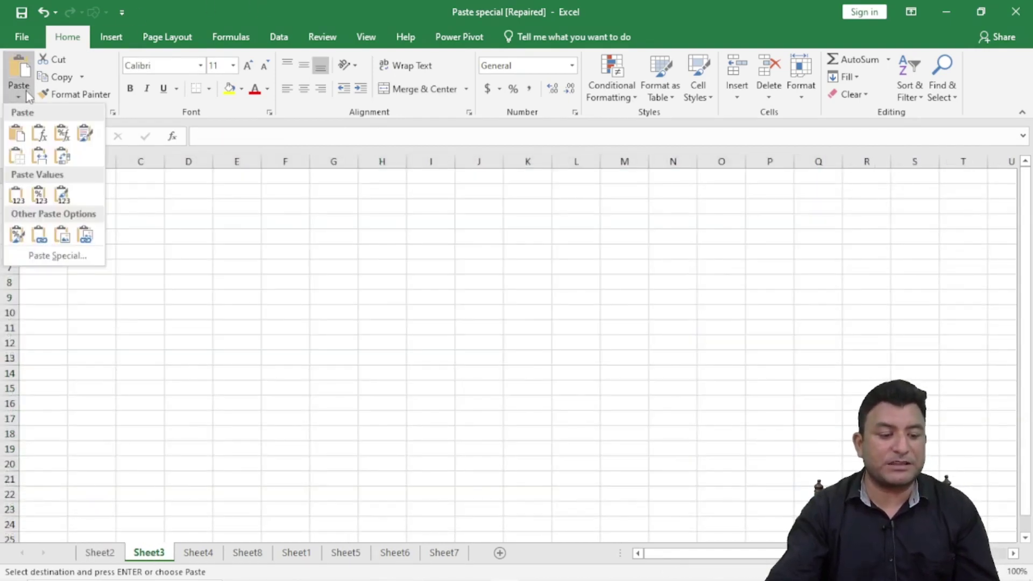
pyautogui.click(58, 256)
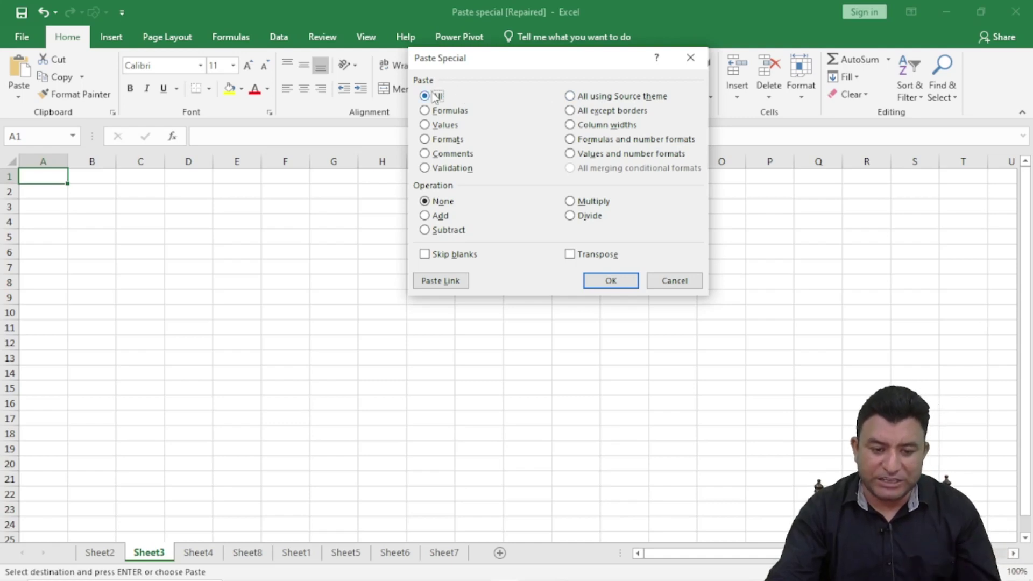
pyautogui.click(585, 97)
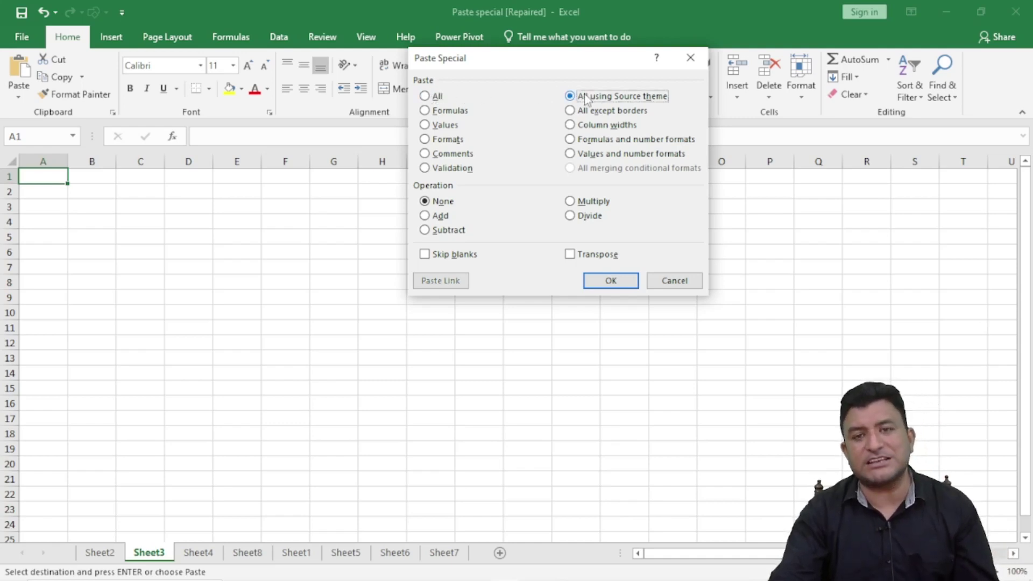
pyautogui.click(602, 279)
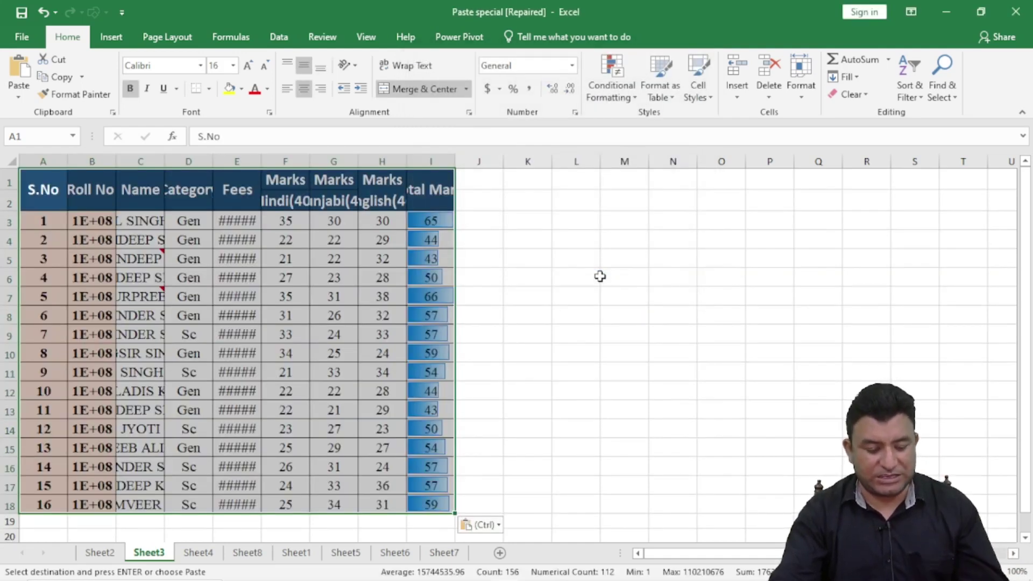
pyautogui.hotkey('ctrl', 'z')
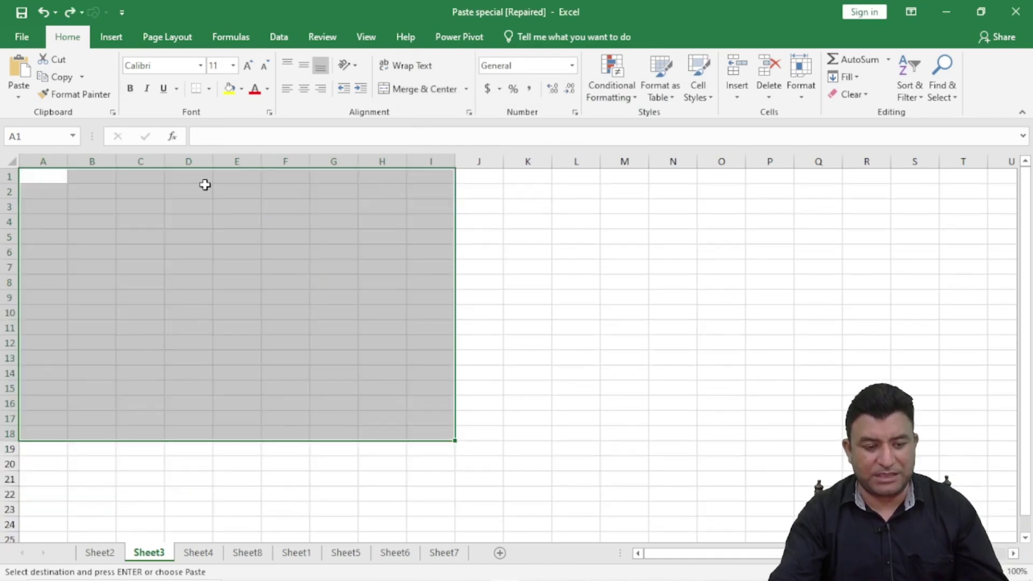
# Paste only the copied table's Column widths onto Sheet3 using Paste Special, and undo the paste.
pyautogui.click(20, 97)
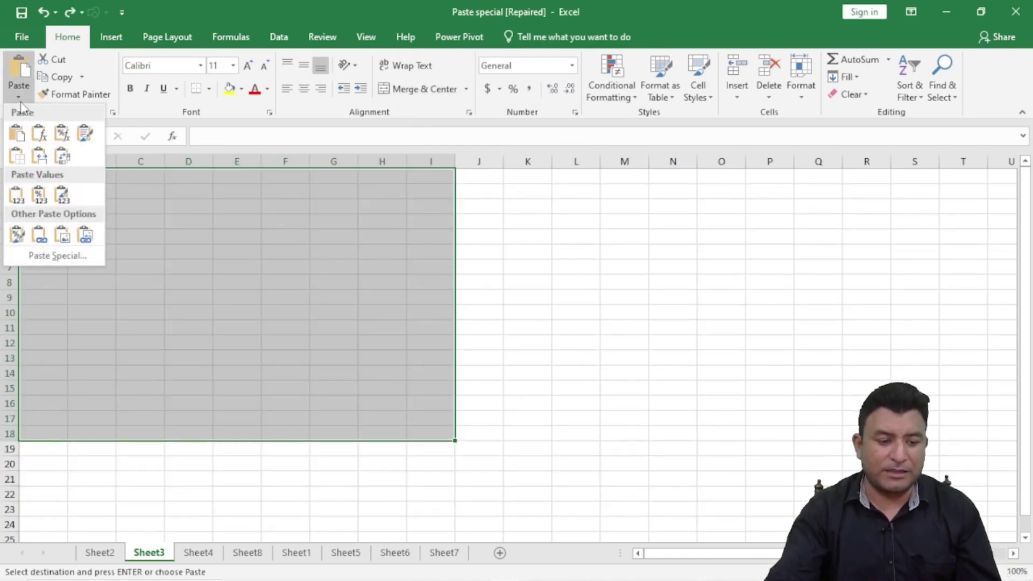
pyautogui.click(62, 257)
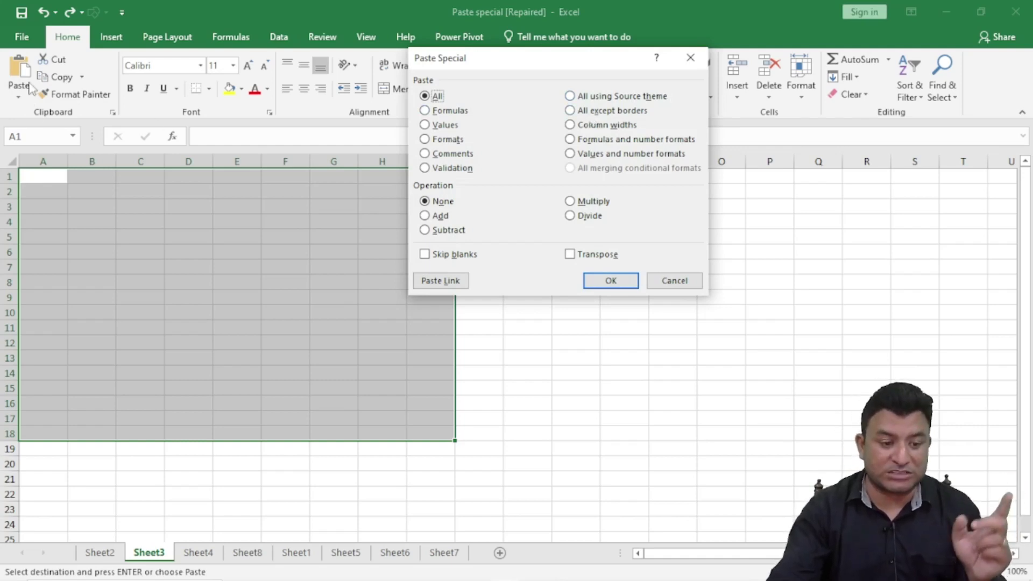
pyautogui.click(595, 127)
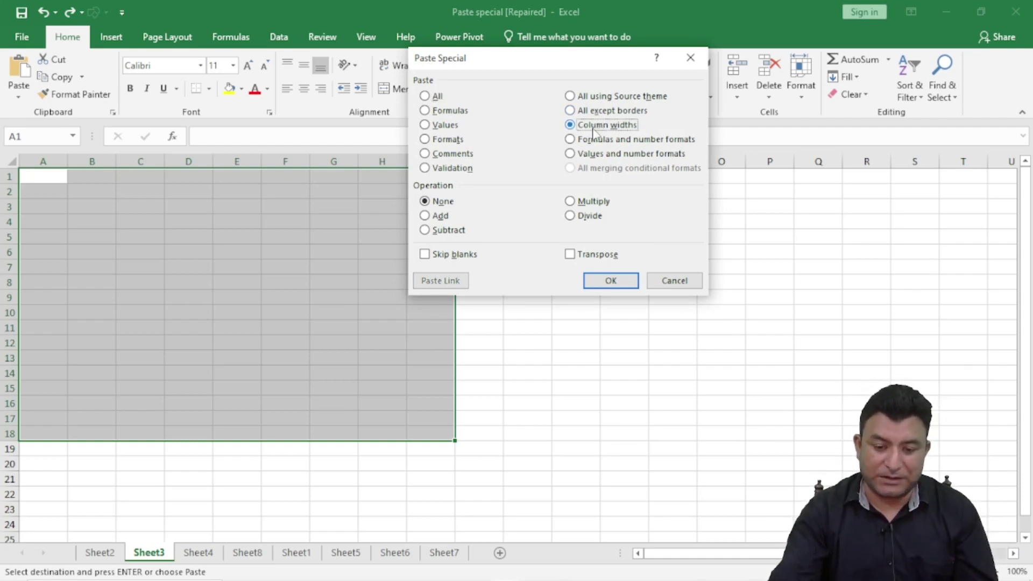
pyautogui.click(611, 281)
pyautogui.click(611, 283)
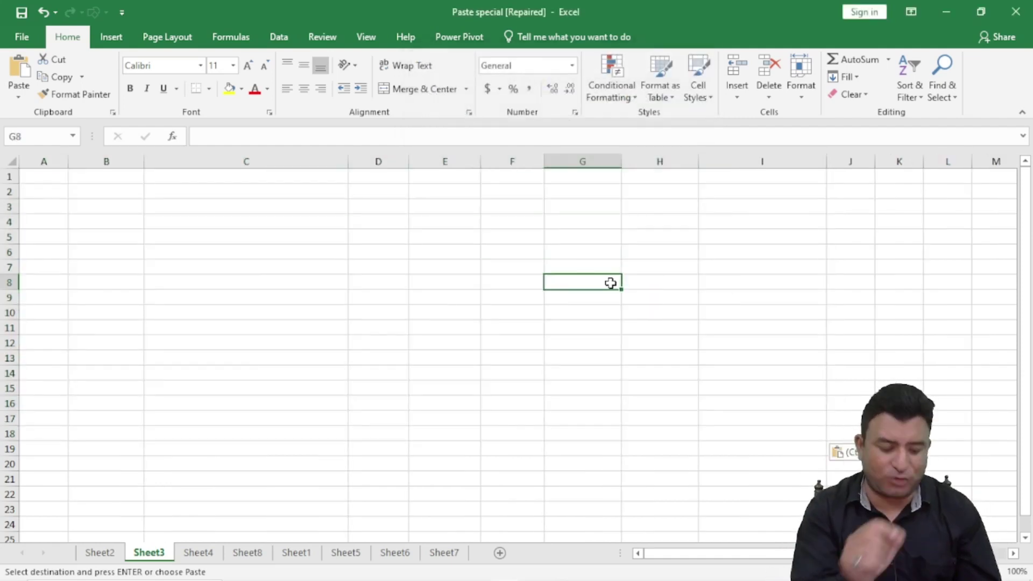
pyautogui.hotkey('ctrl', 'z')
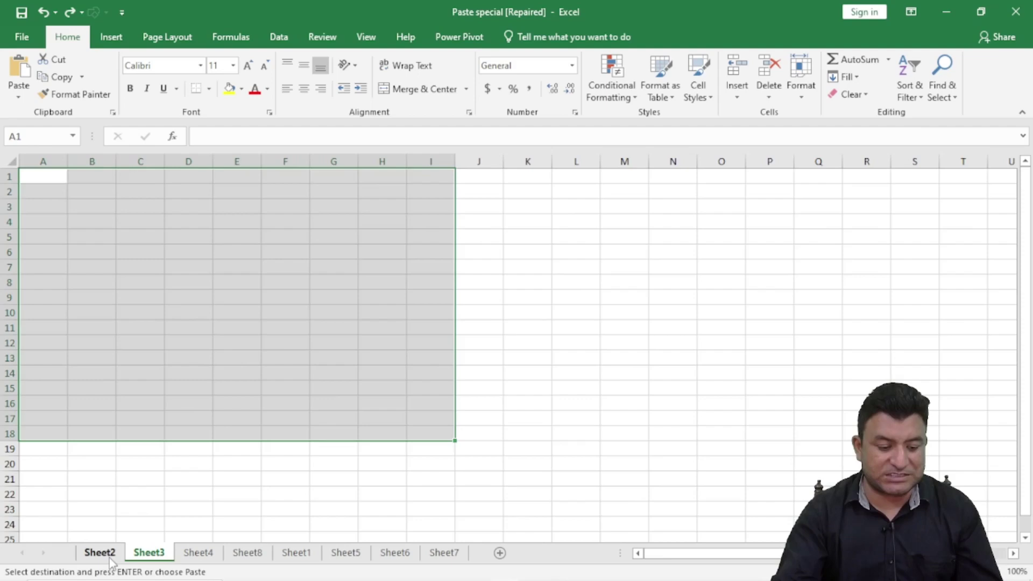
# Revisit the source table on Sheet2, paste its Column widths at cell A1 of Sheet3 once more, and undo the paste.
pyautogui.click(109, 556)
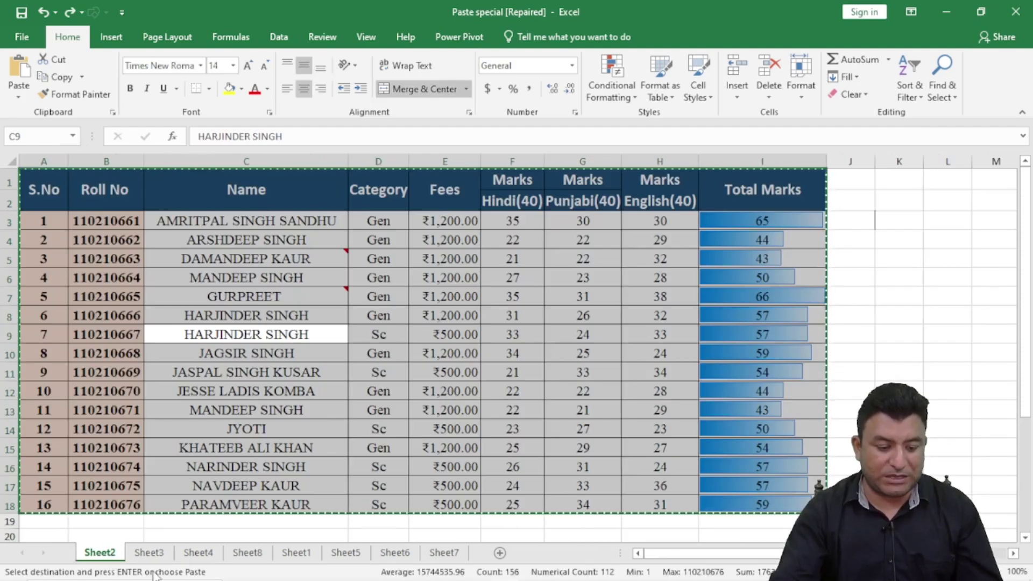
pyautogui.click(153, 555)
pyautogui.click(41, 173)
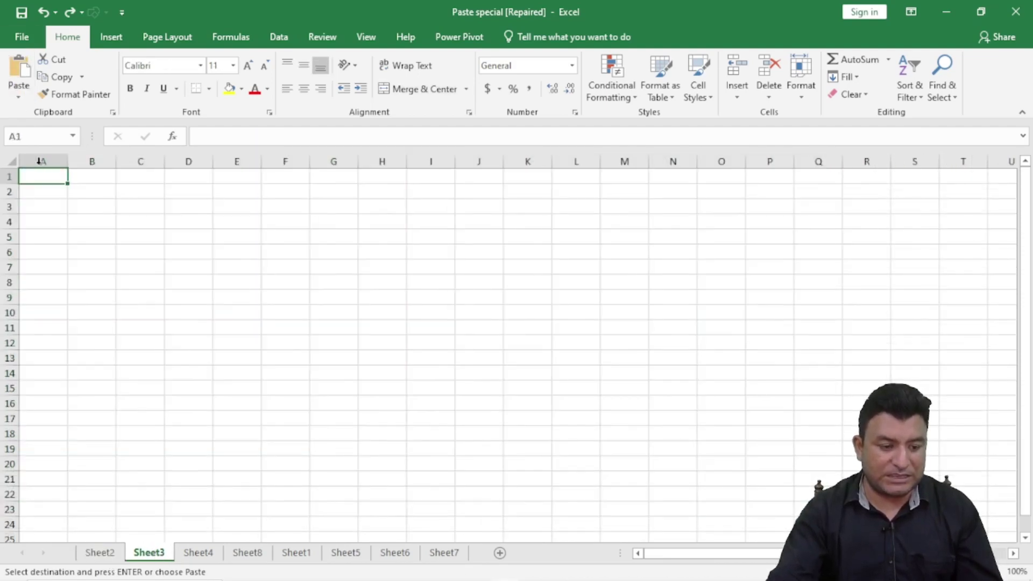
pyautogui.click(19, 99)
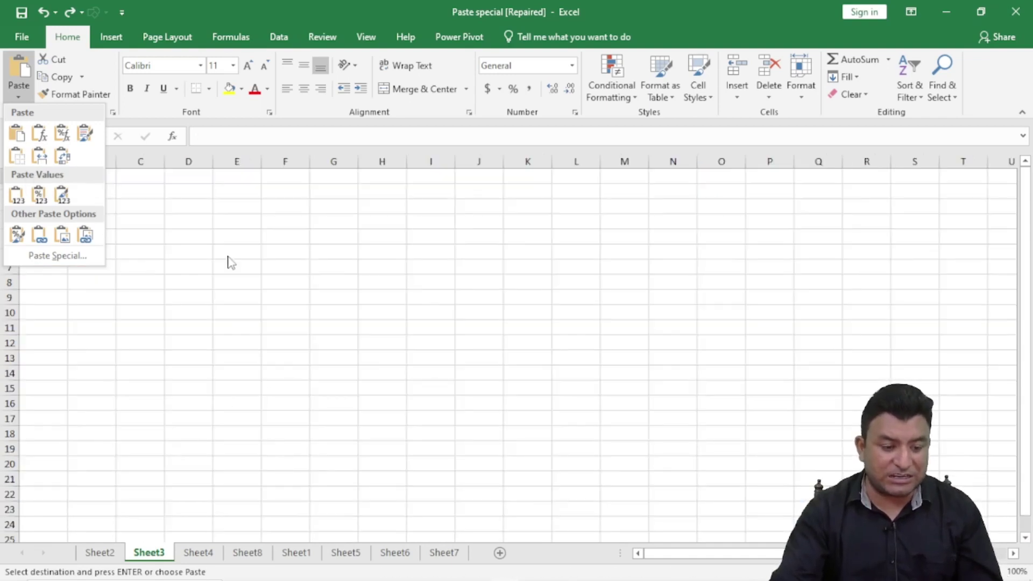
pyautogui.click(217, 255)
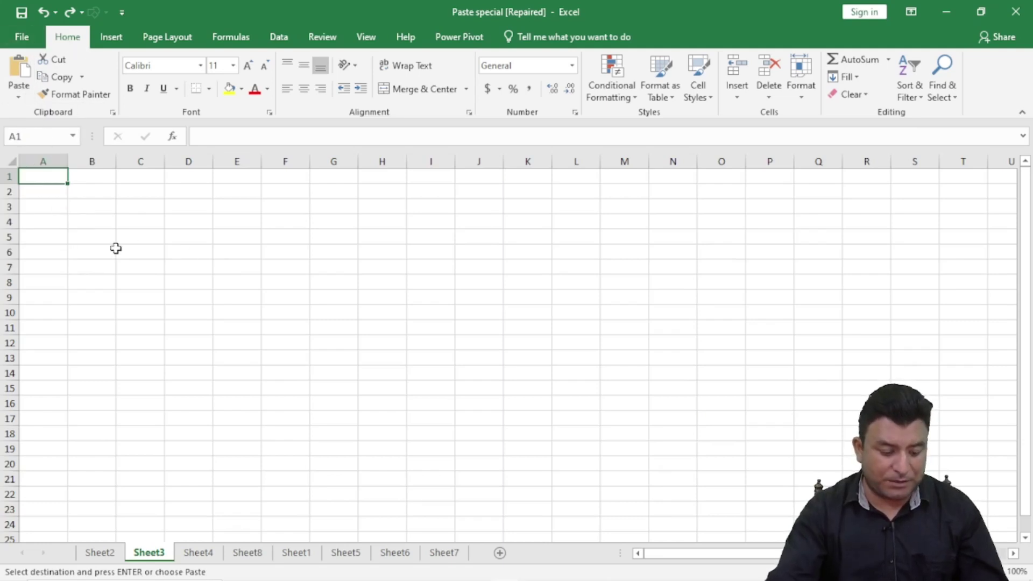
pyautogui.press('alt')
pyautogui.press('e')
pyautogui.press('s')
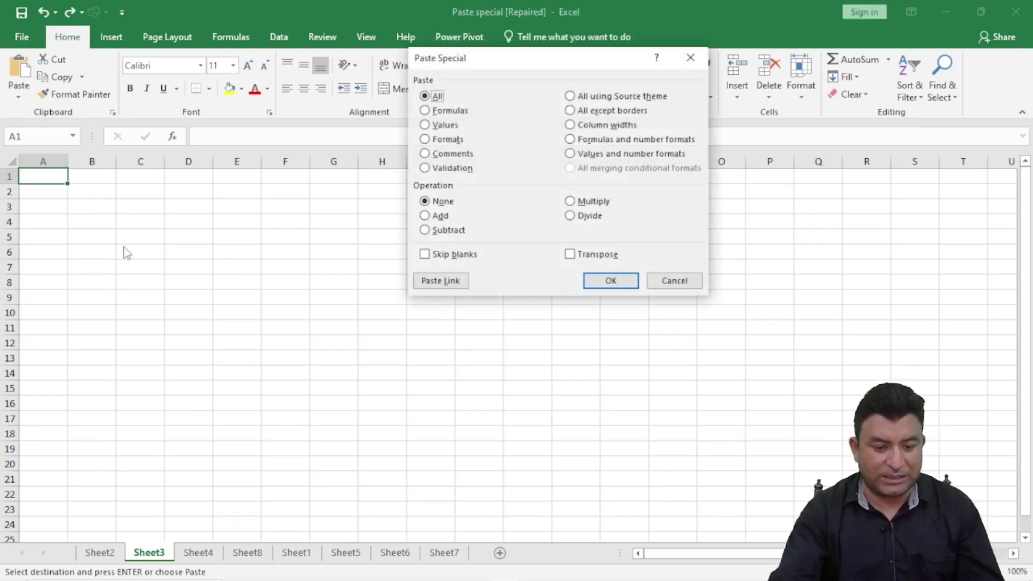
pyautogui.click(580, 126)
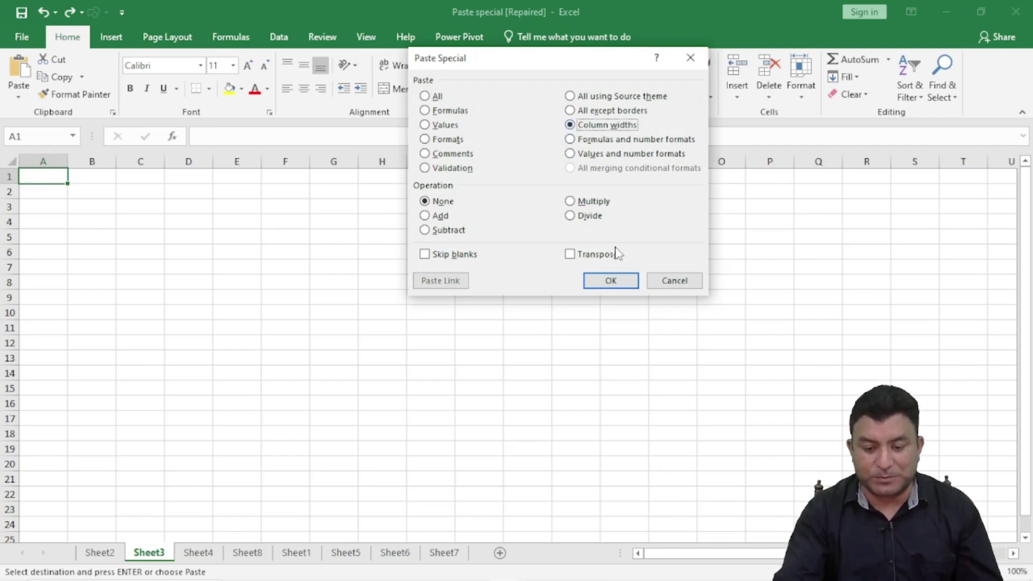
pyautogui.click(613, 281)
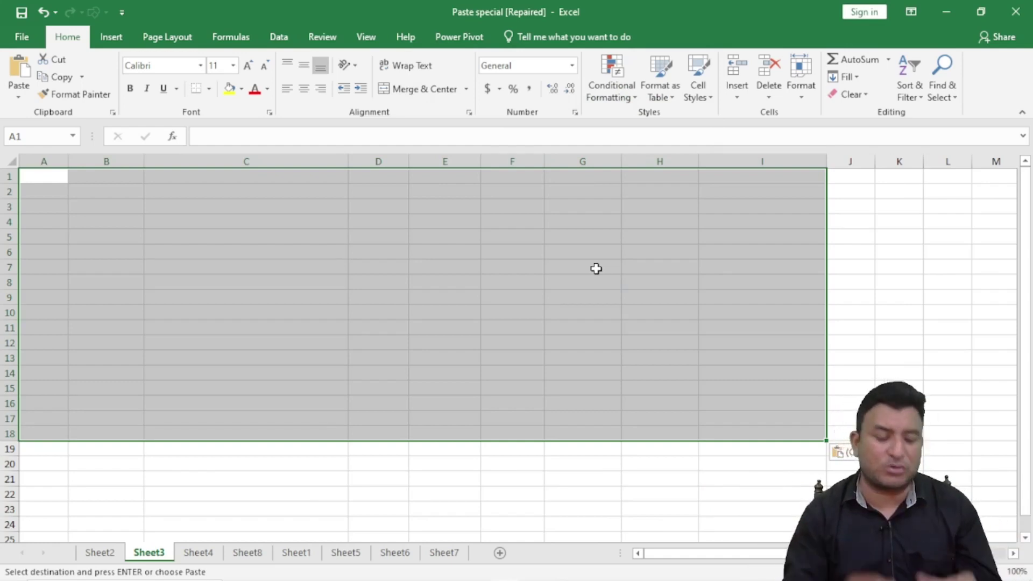
pyautogui.hotkey('ctrl', 'z')
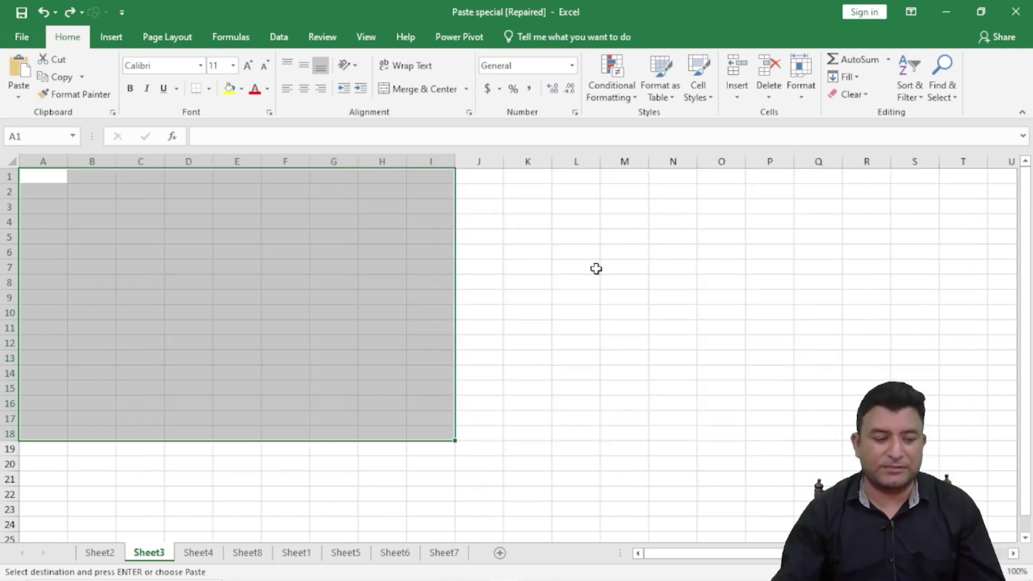
pyautogui.click(19, 97)
pyautogui.click(58, 258)
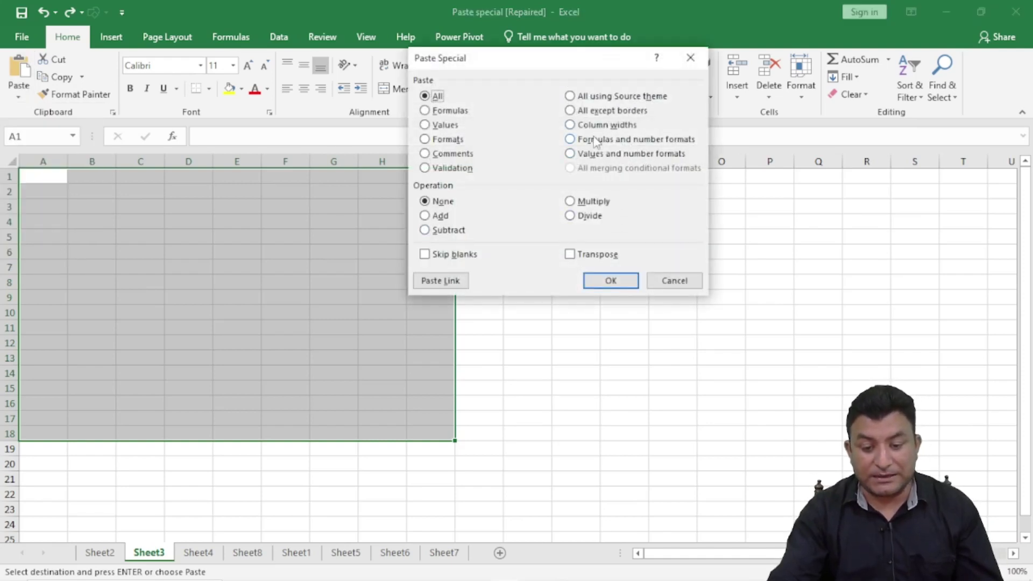
pyautogui.click(674, 280)
# Return to Sheet2, end copy mode, and copy the entire marks table afresh.
pyautogui.click(101, 552)
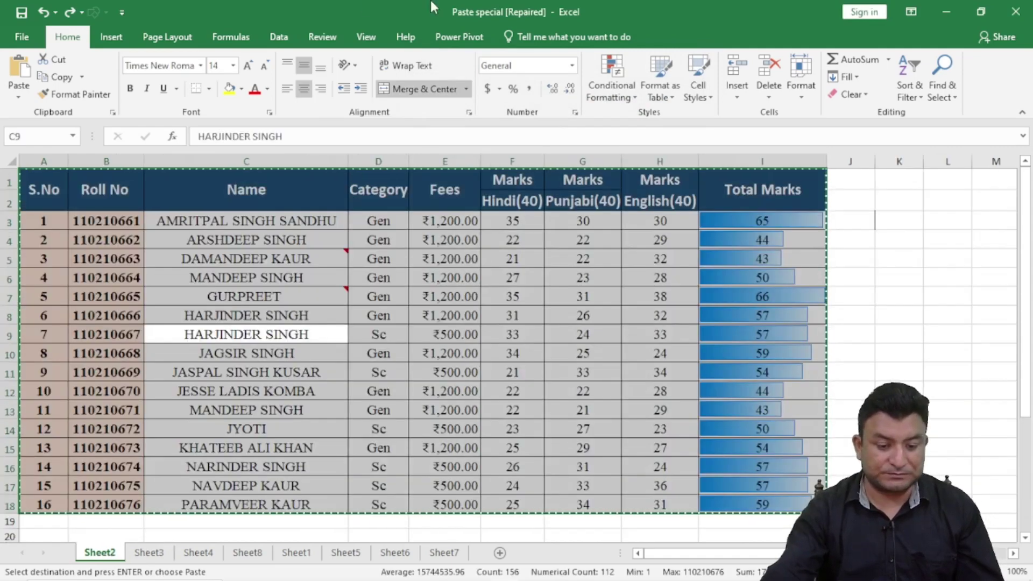
pyautogui.press('Escape')
pyautogui.click(178, 334)
pyautogui.hotkey('ctrl', 'a')
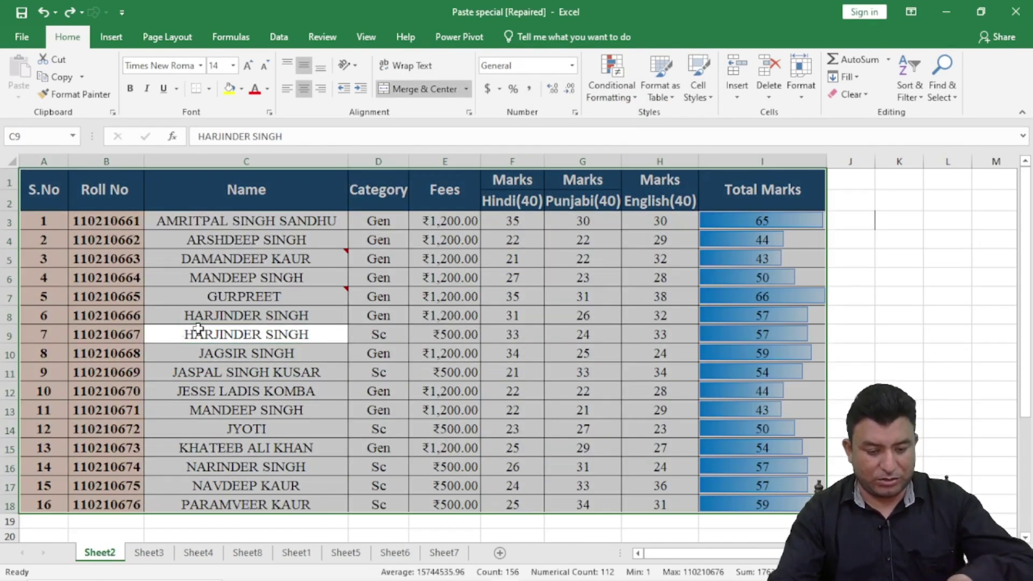
pyautogui.hotkey('ctrl', 'c')
# Paste the copied table at cell A20 of Sheet2 using Paste Special's Values and number formats option.
pyautogui.scroll(-3, 188, 323)
pyautogui.click(33, 377)
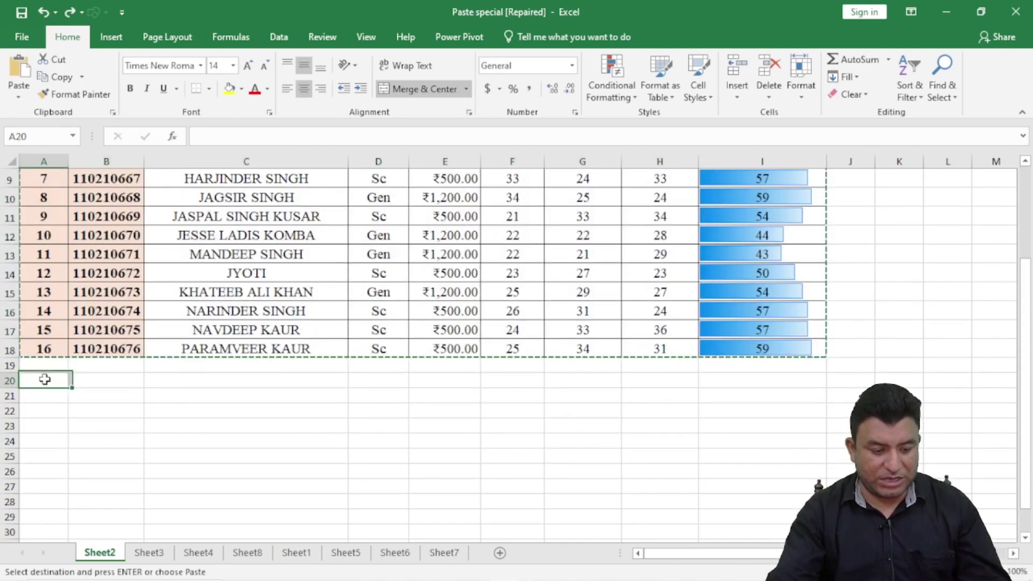
pyautogui.hotkey('ctrl', 'alt', 'v')
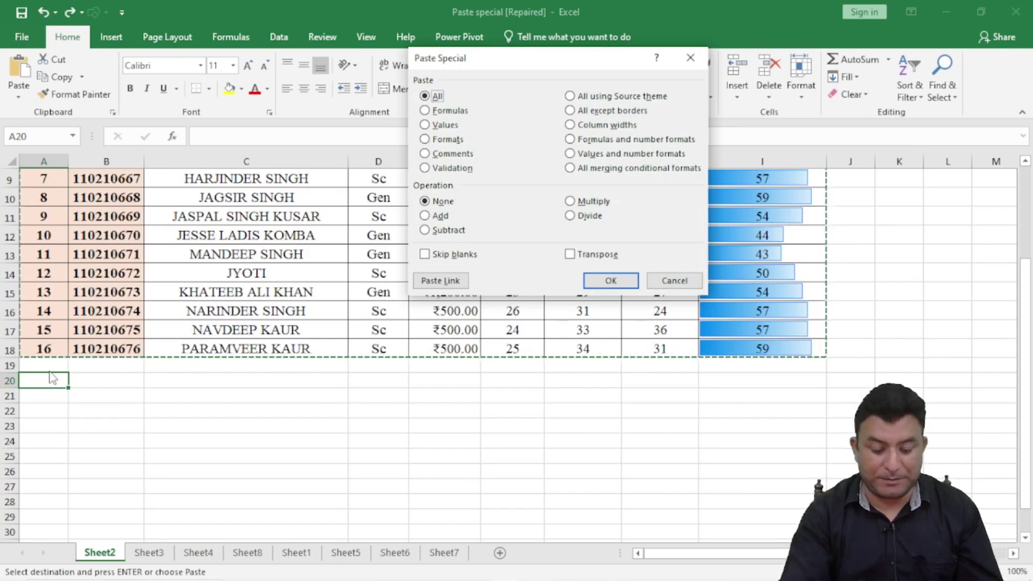
pyautogui.press('u')
pyautogui.press('Return')
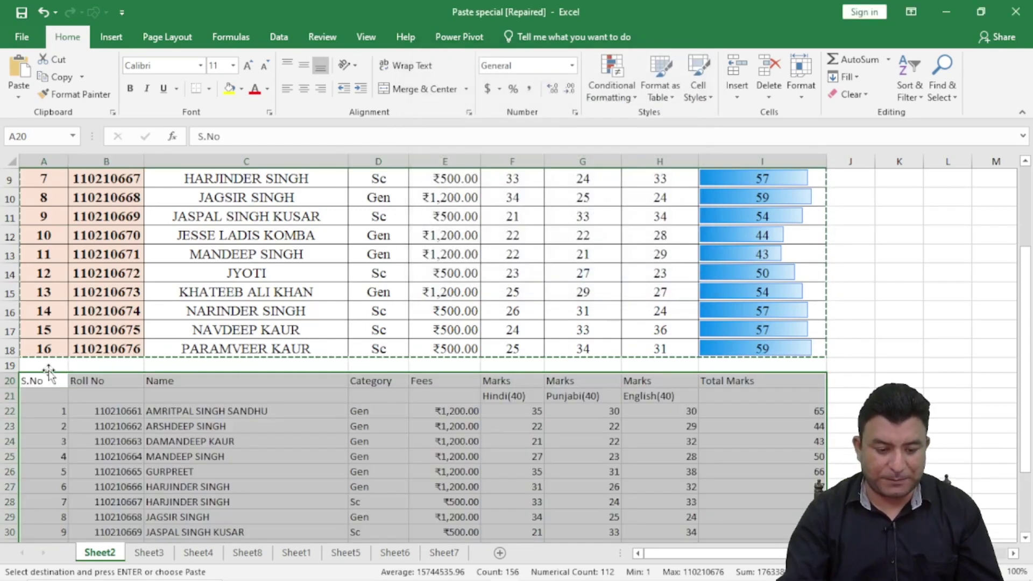
# Check cells in the pasted Total Marks and Fees columns for values and number formats, and undo the paste.
pyautogui.click(766, 451)
pyautogui.press('Down')
pyautogui.press('Down')
pyautogui.press('Down')
pyautogui.press('Down')
pyautogui.press('Down')
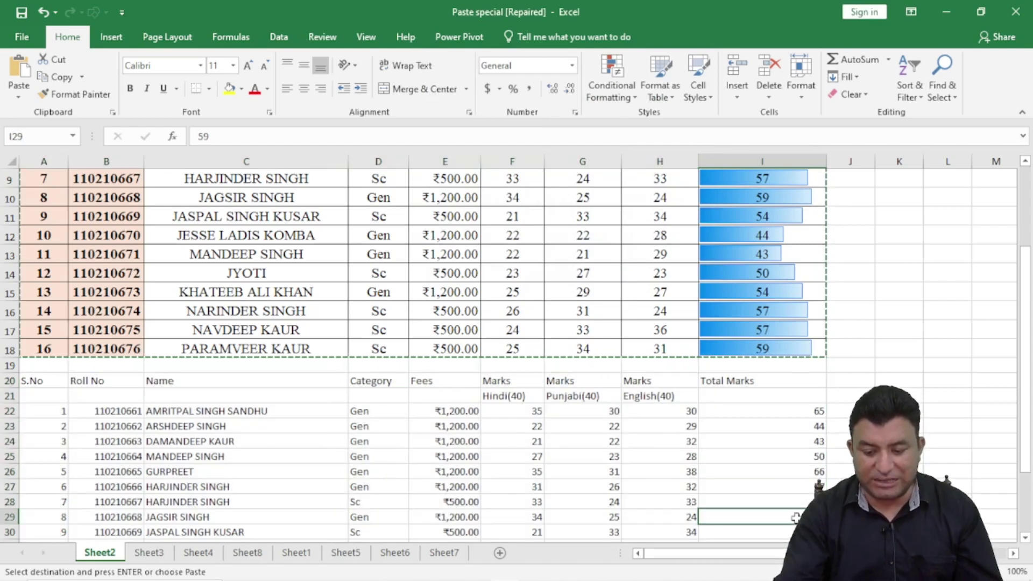
pyautogui.click(767, 453)
pyautogui.click(770, 428)
pyautogui.click(443, 453)
pyautogui.click(455, 426)
pyautogui.click(452, 457)
pyautogui.click(452, 469)
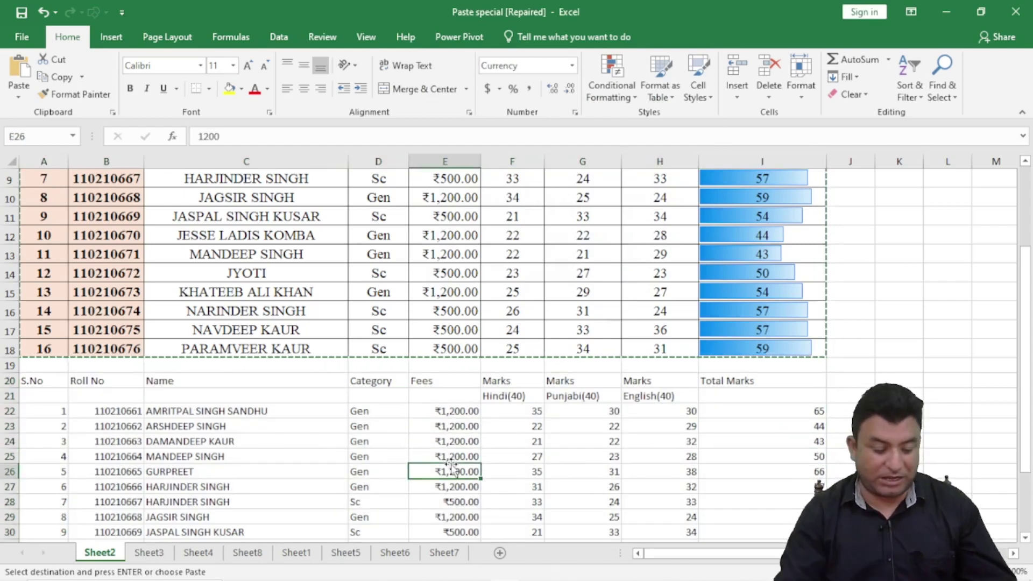
pyautogui.hotkey('ctrl', 'z')
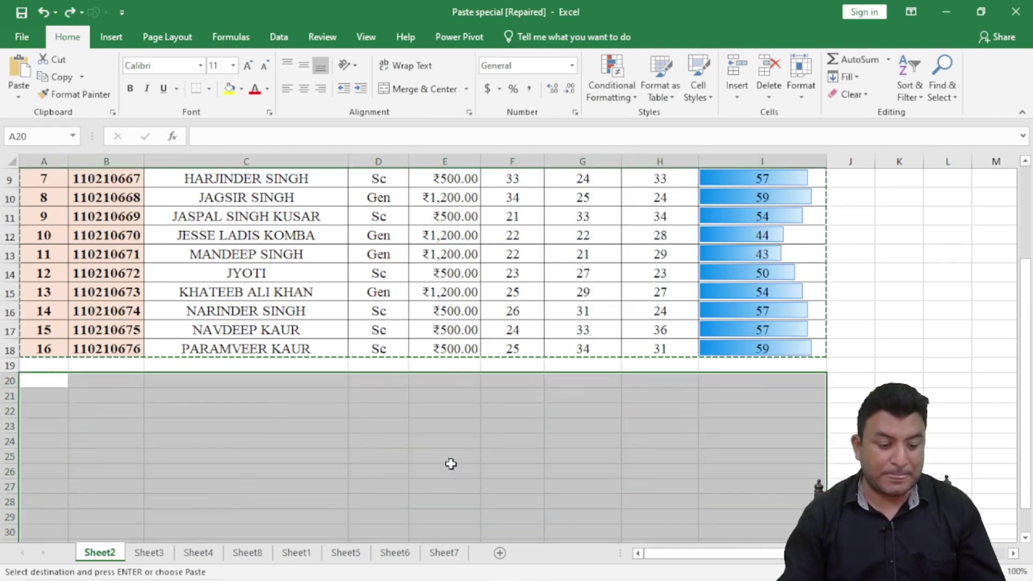
# Paste the copied marks table at cell A20 of Sheet2 using Paste Special's Formulas and number formats option.
pyautogui.click(52, 376)
pyautogui.hotkey('alt', 'e')
pyautogui.press('s')
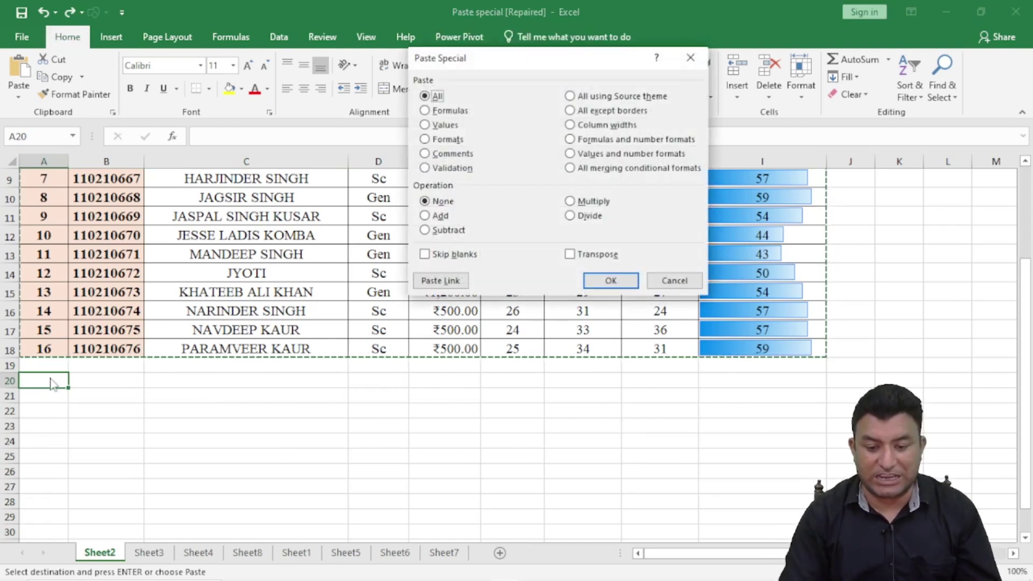
pyautogui.press('g')
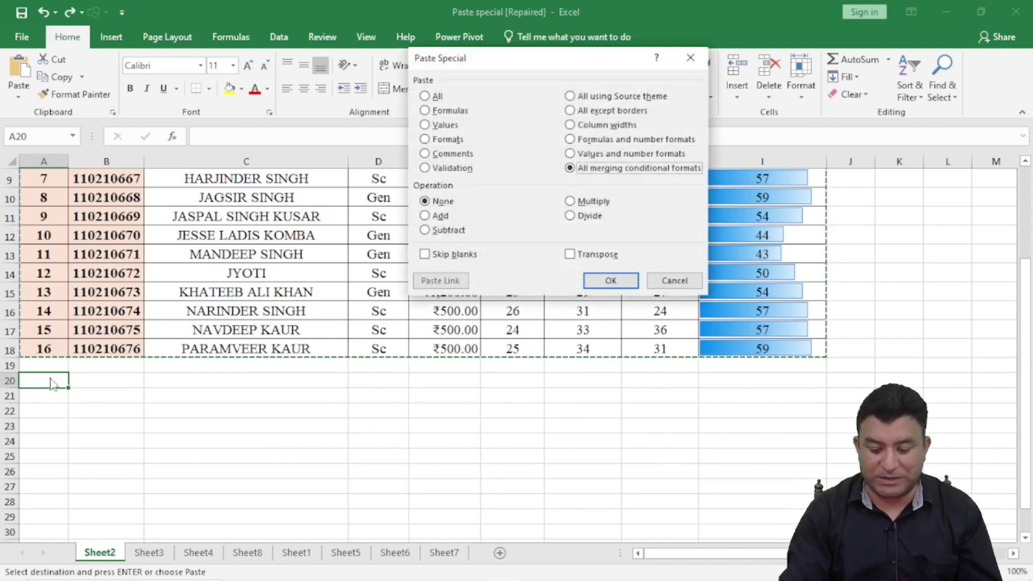
pyautogui.press('u')
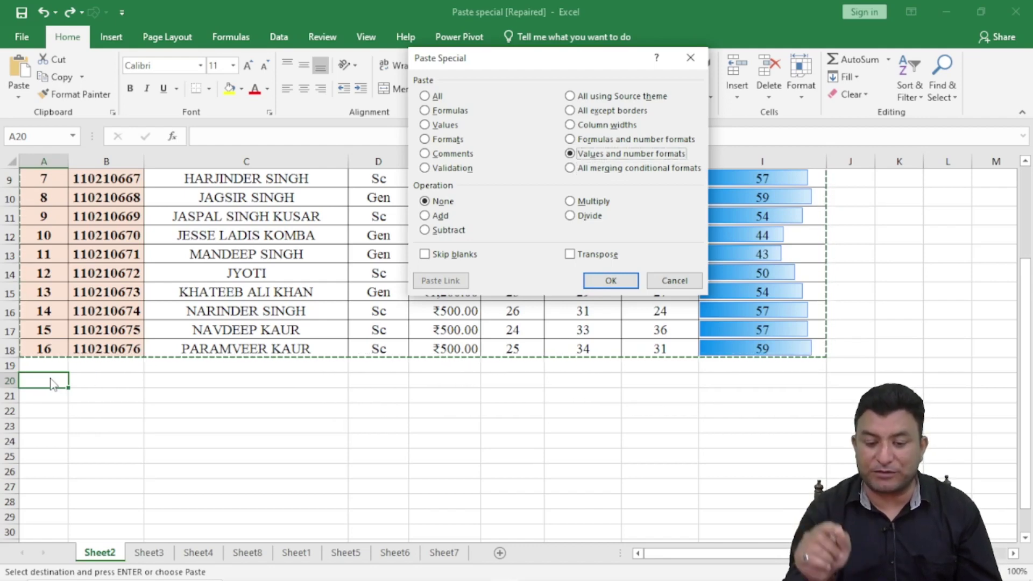
pyautogui.press('r')
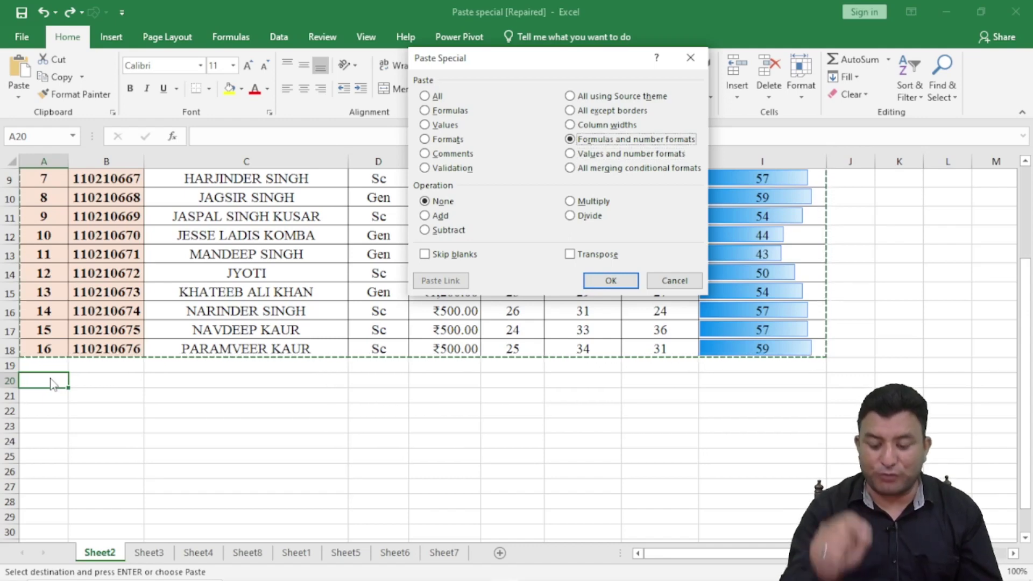
pyautogui.press('Return')
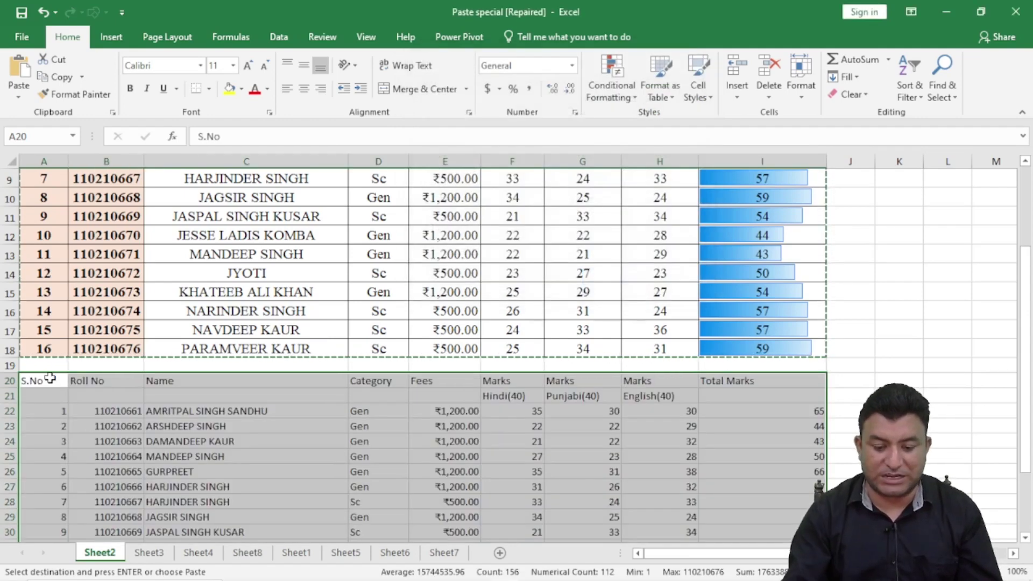
# Check a pasted Total Marks cell for its formula and a Fees cell for its number format, and undo the paste.
pyautogui.click(801, 456)
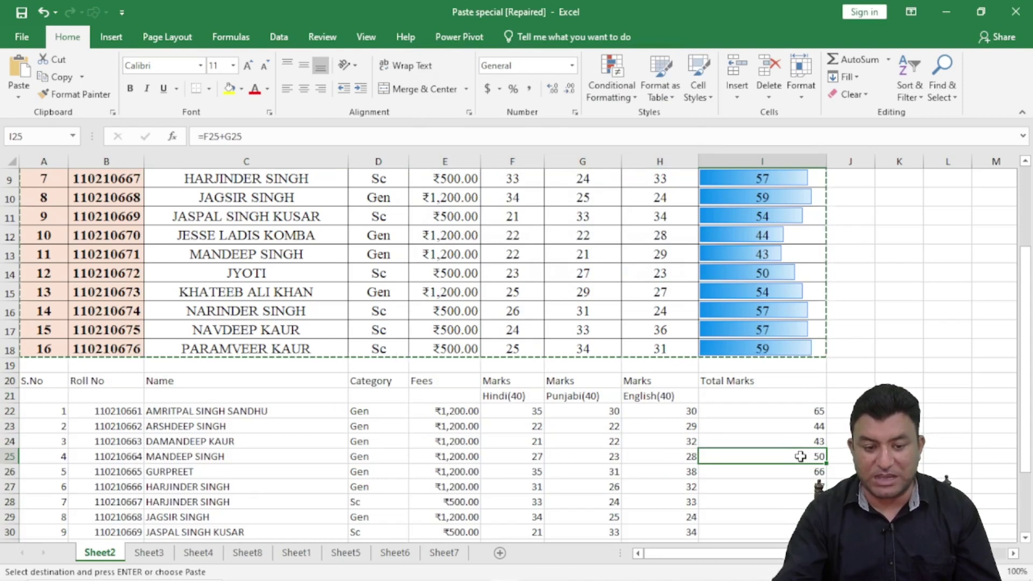
pyautogui.click(447, 466)
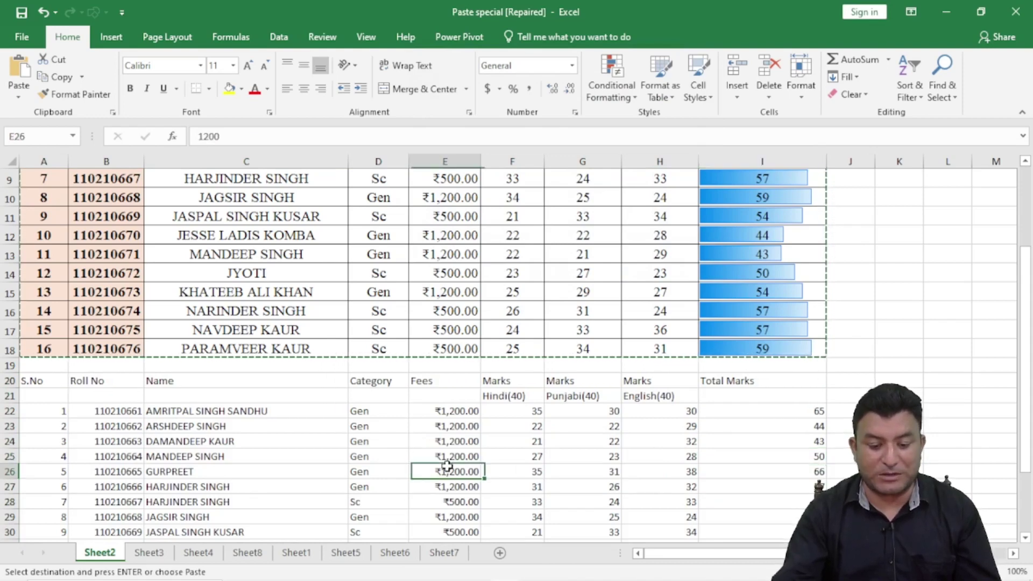
pyautogui.hotkey('ctrl', 'z')
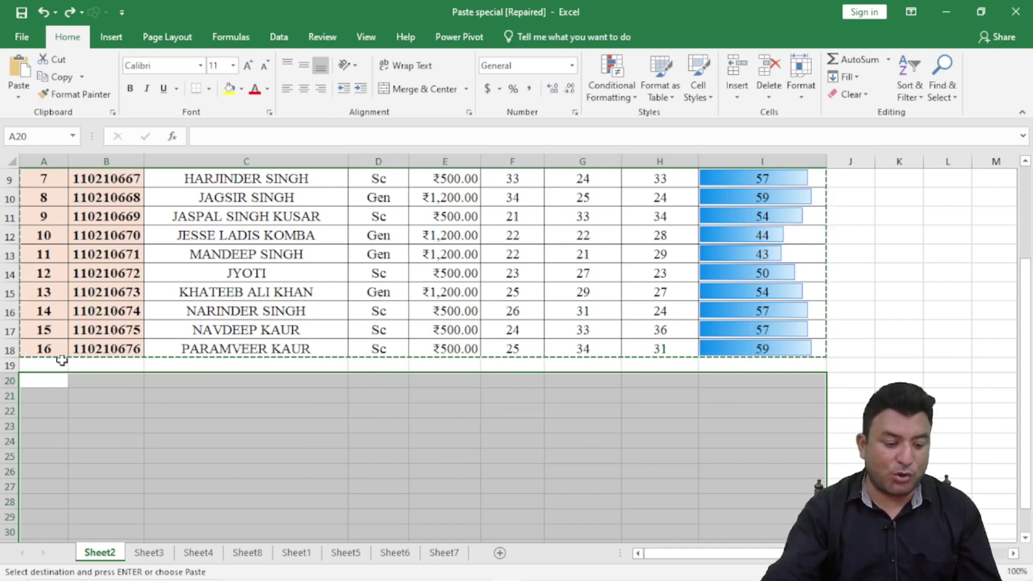
# Paste the copied marks table at cell A20 of Sheet2 using Paste Special's All merging conditional formats option.
pyautogui.scroll(3, 128, 274)
pyautogui.scroll(-3, 102, 381)
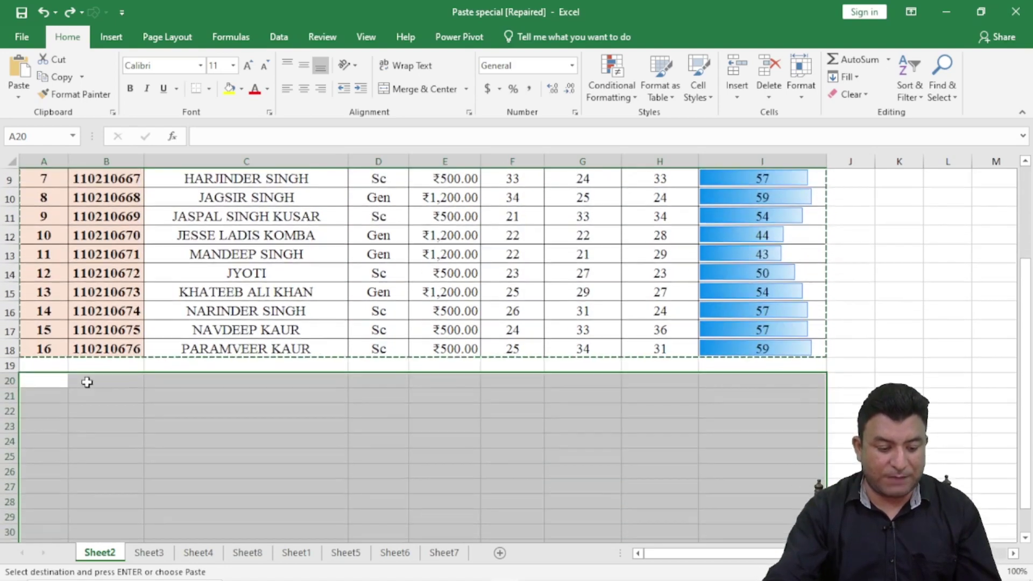
pyautogui.click(57, 380)
pyautogui.hotkey('alt', 'e')
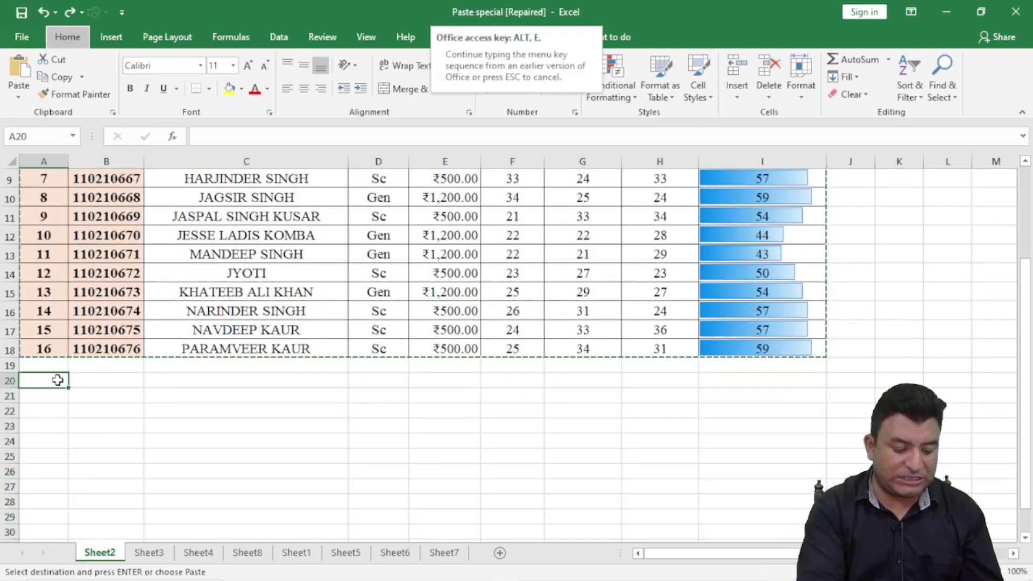
pyautogui.press('s')
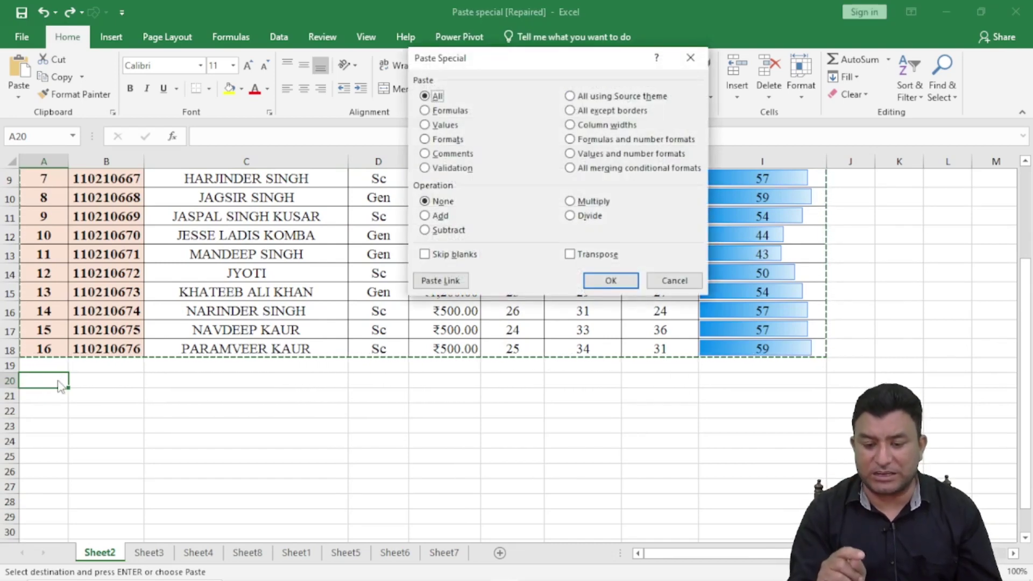
pyautogui.press('g')
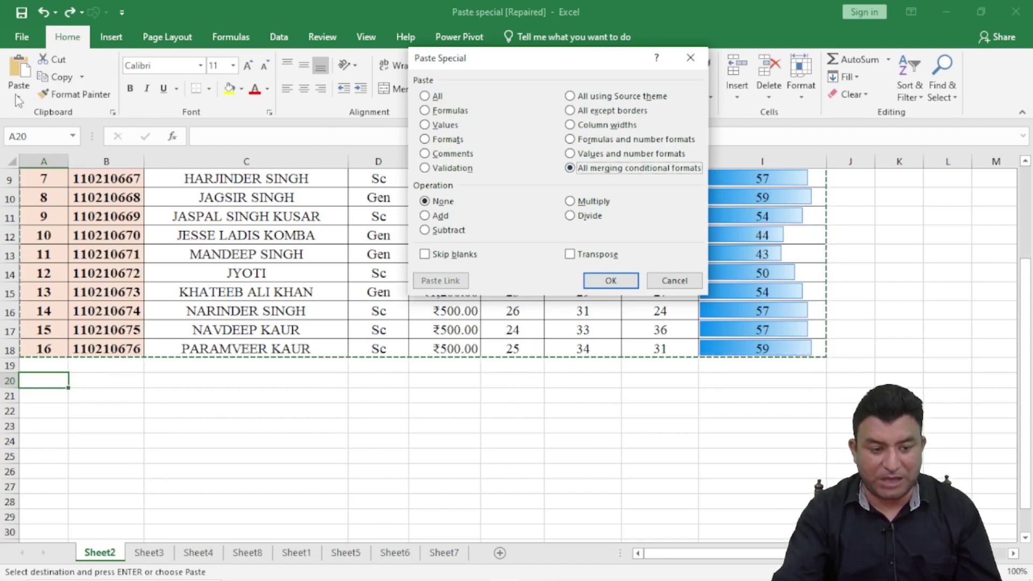
pyautogui.click(612, 283)
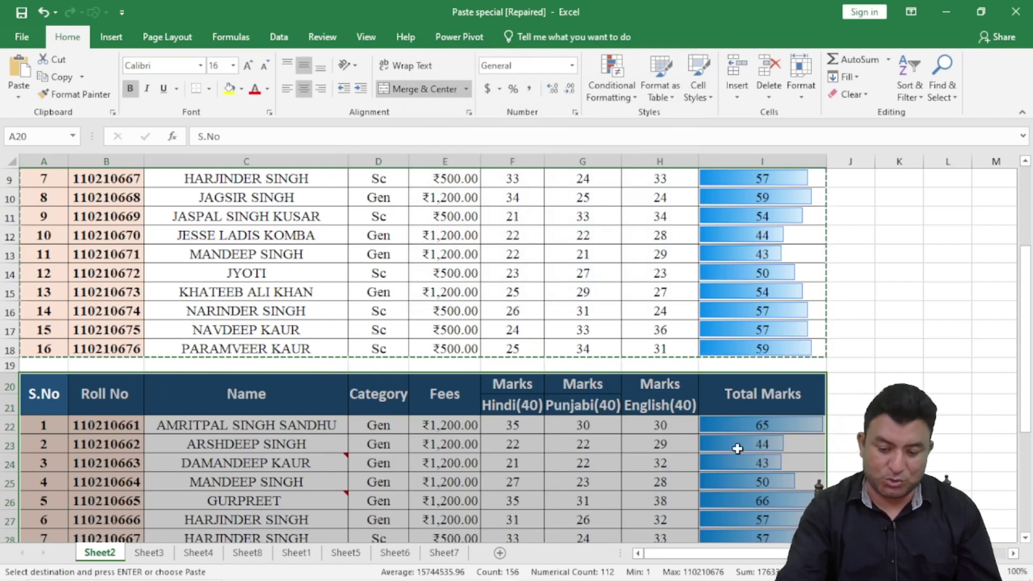
# Undo the paste that merged conditional formats and select the empty cell F25.
pyautogui.press('Escape')
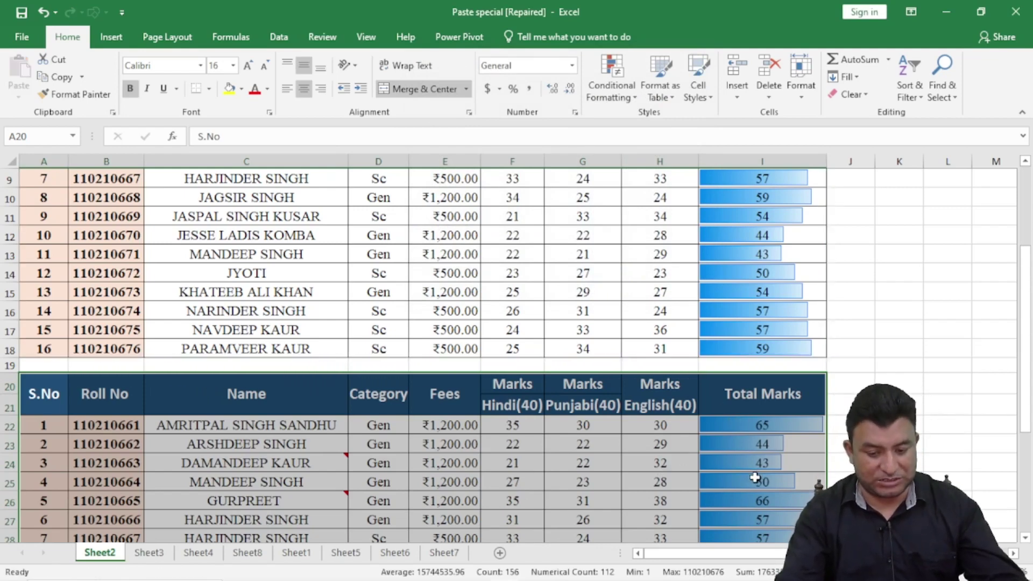
pyautogui.hotkey('ctrl', 'z')
pyautogui.click(483, 455)
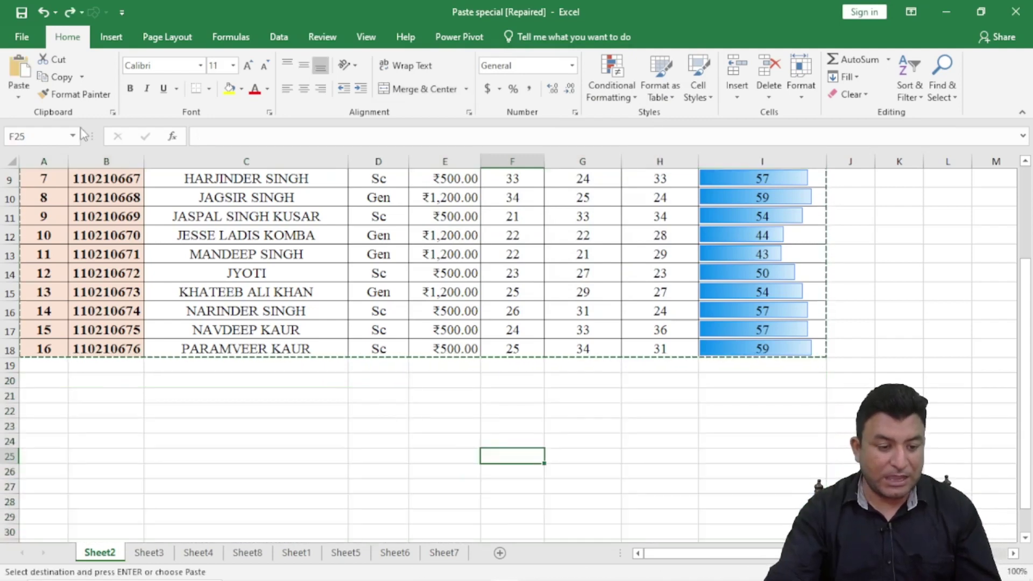
# Review the available paste options and the full set of Paste Special choices without pasting anything.
pyautogui.click(19, 97)
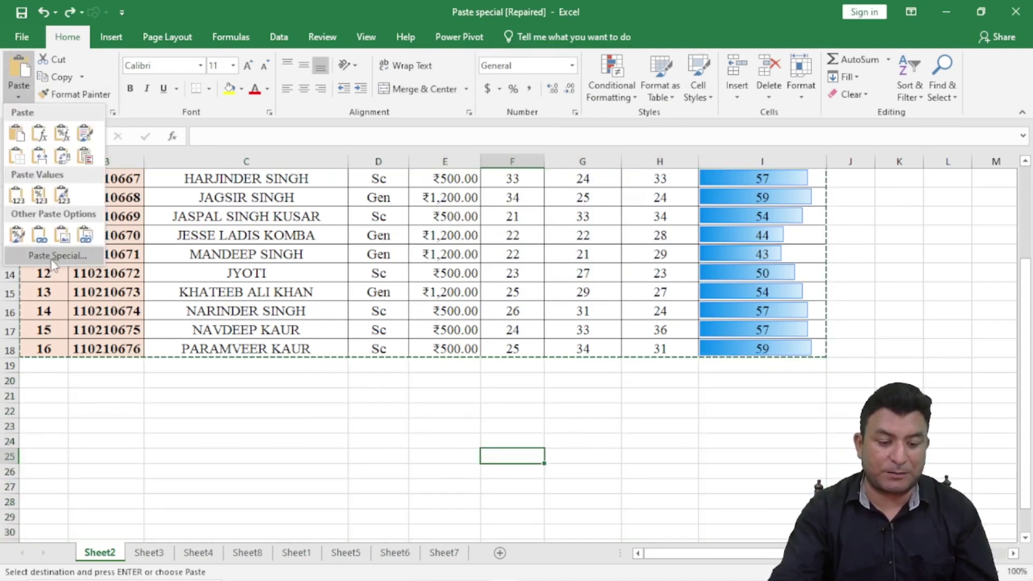
pyautogui.click(51, 260)
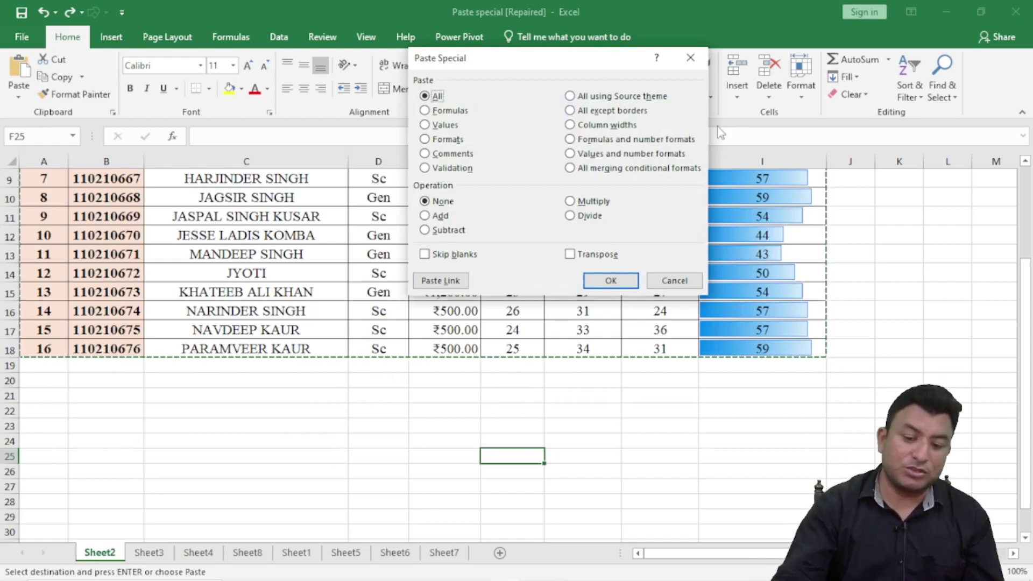
pyautogui.click(674, 281)
pyautogui.click(20, 97)
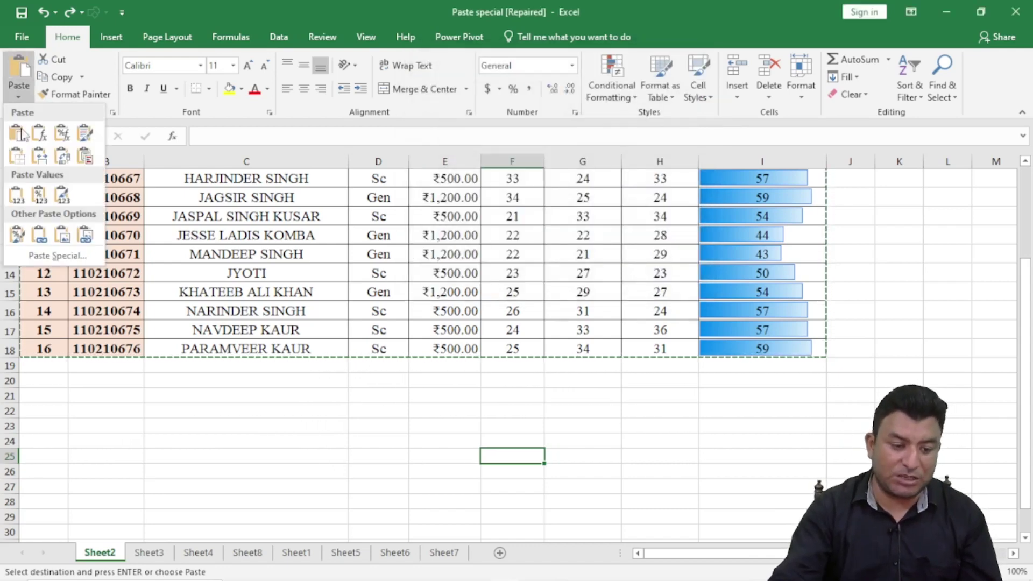
pyautogui.press('Escape')
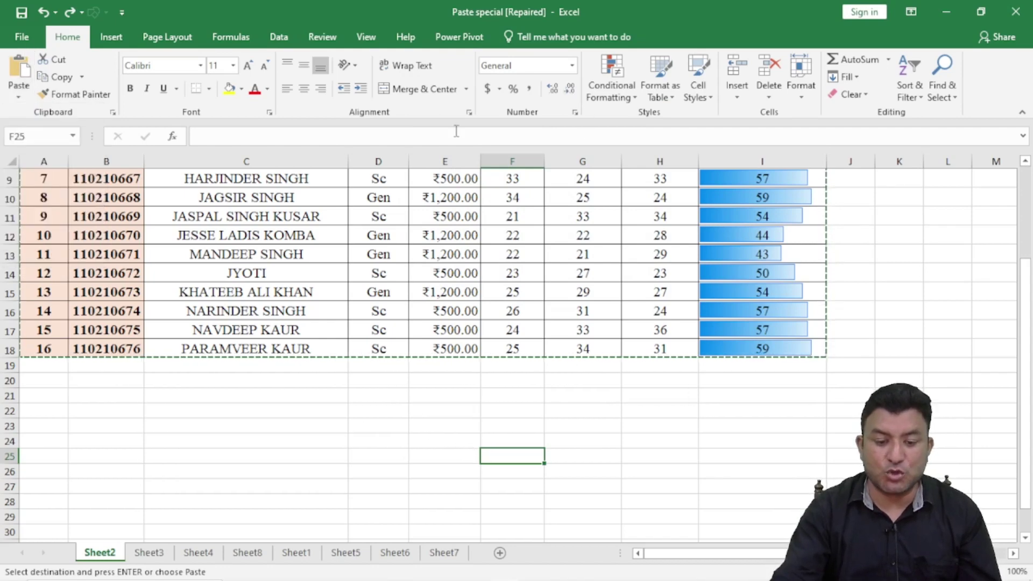
pyautogui.click(19, 97)
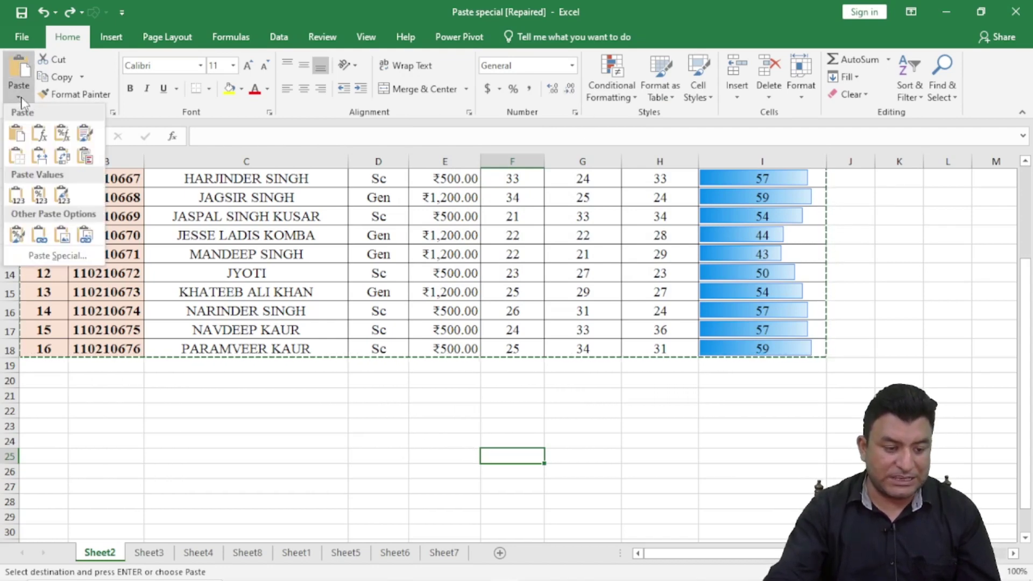
pyautogui.click(58, 256)
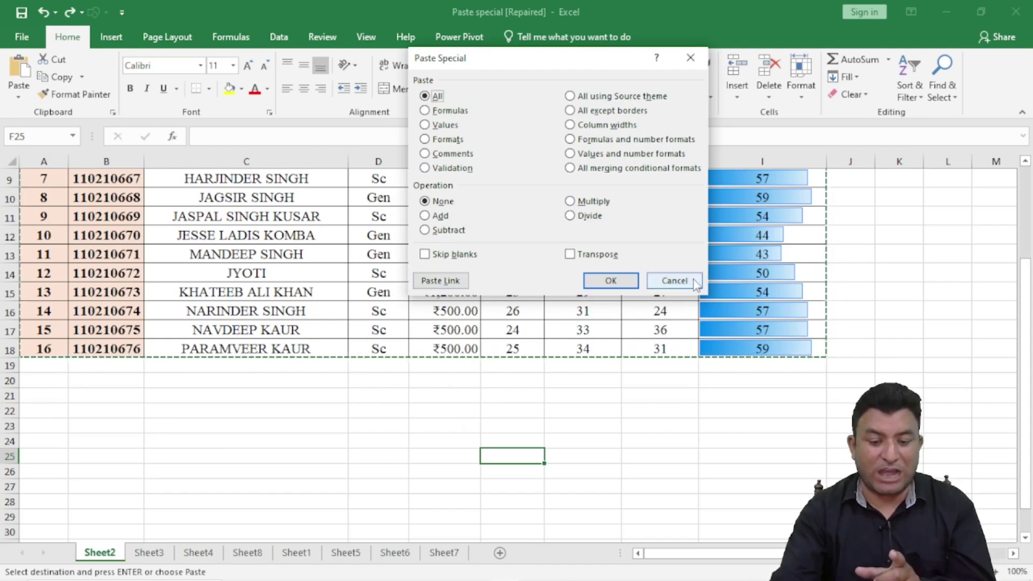
pyautogui.click(673, 280)
# Look at Sheet3, return to the marks table on Sheet2, and end copy mode.
pyautogui.click(292, 394)
pyautogui.scroll(3, 295, 391)
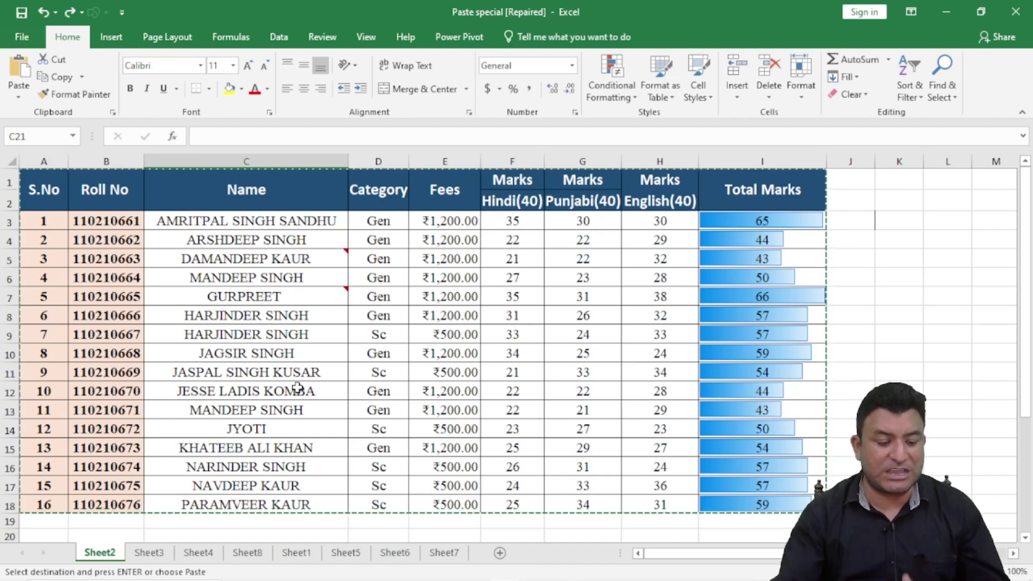
pyautogui.click(159, 552)
pyautogui.click(189, 553)
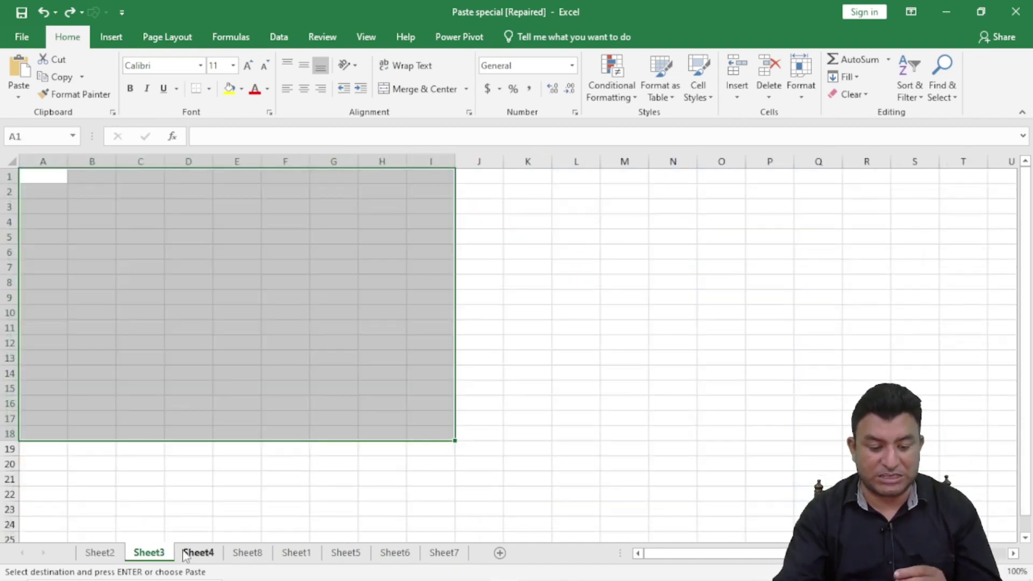
pyautogui.click(101, 552)
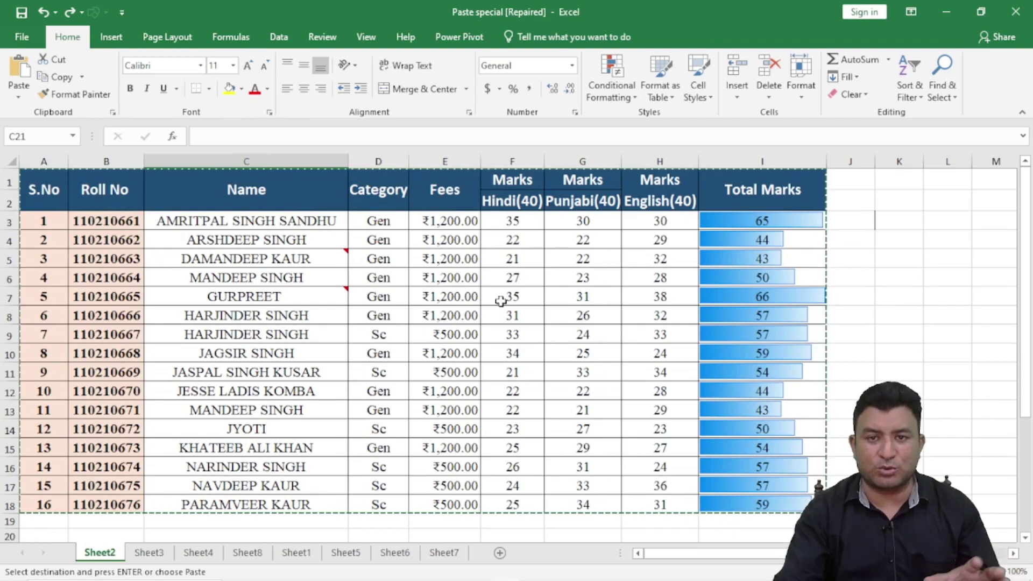
pyautogui.press('Escape')
pyautogui.scroll(-3, 500, 300)
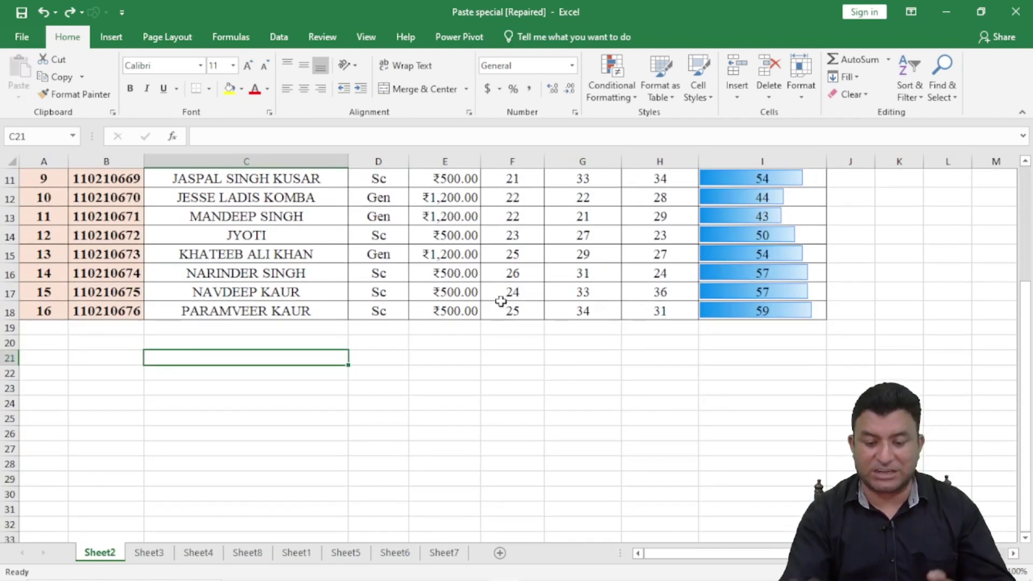
pyautogui.scroll(3, 498, 295)
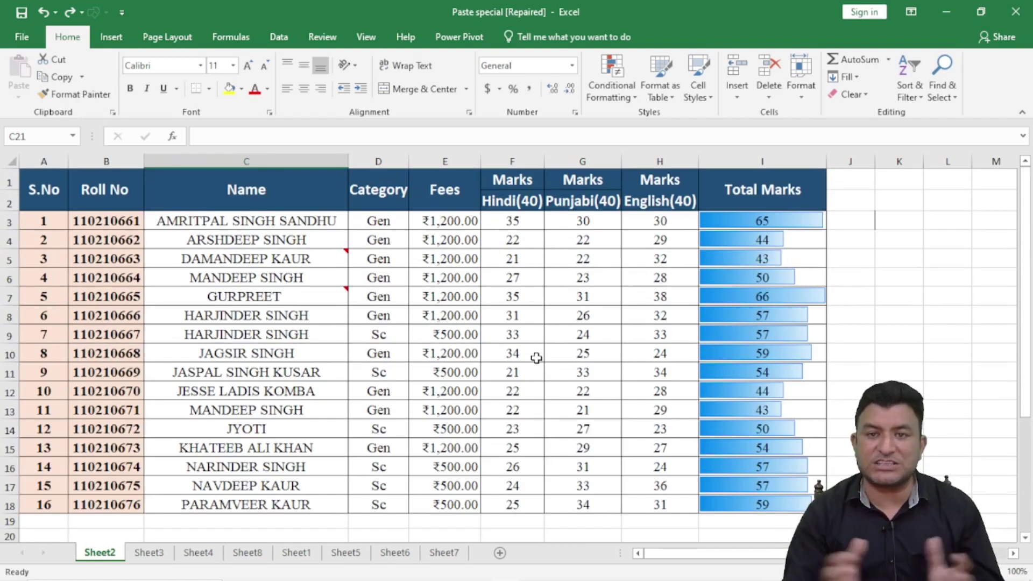